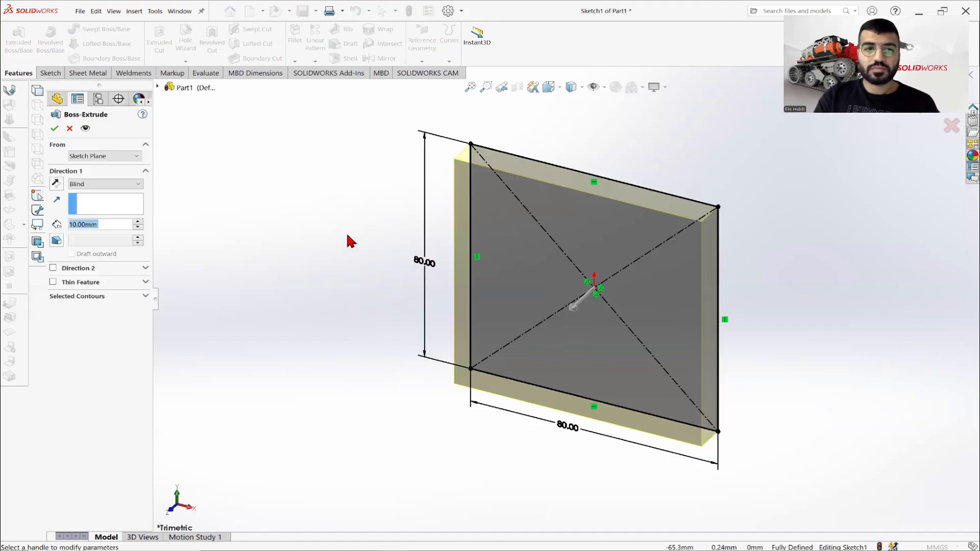
# Finish the 10 mm blind extrusion of the 80 mm square and save the part as Part 14.
pyautogui.click(54, 129)
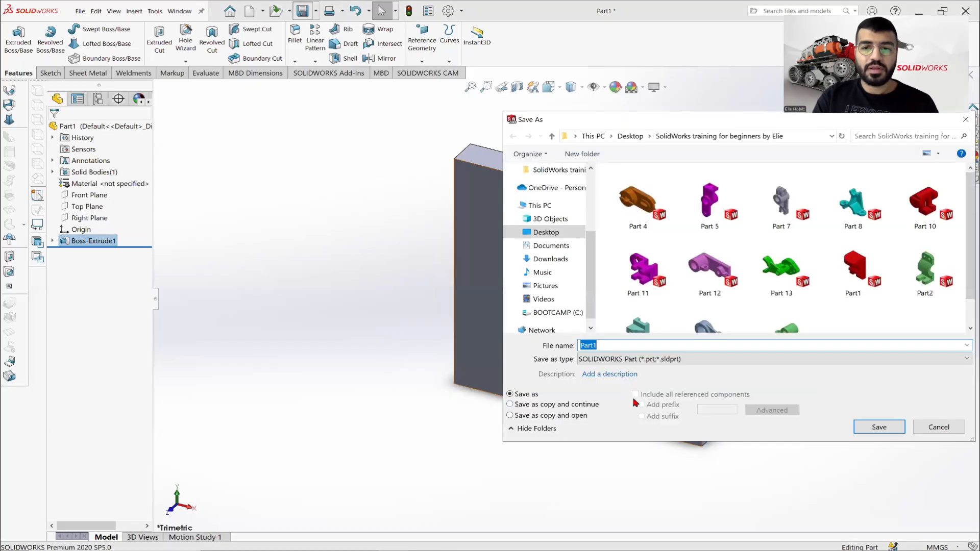
pyautogui.click(612, 345)
pyautogui.press('BackSpace')
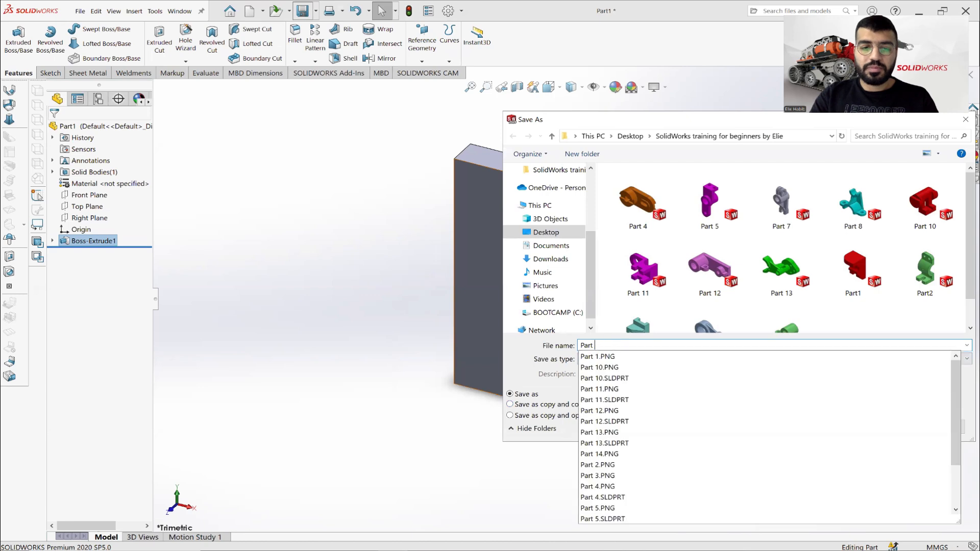
pyautogui.write('14')
pyautogui.press('Return')
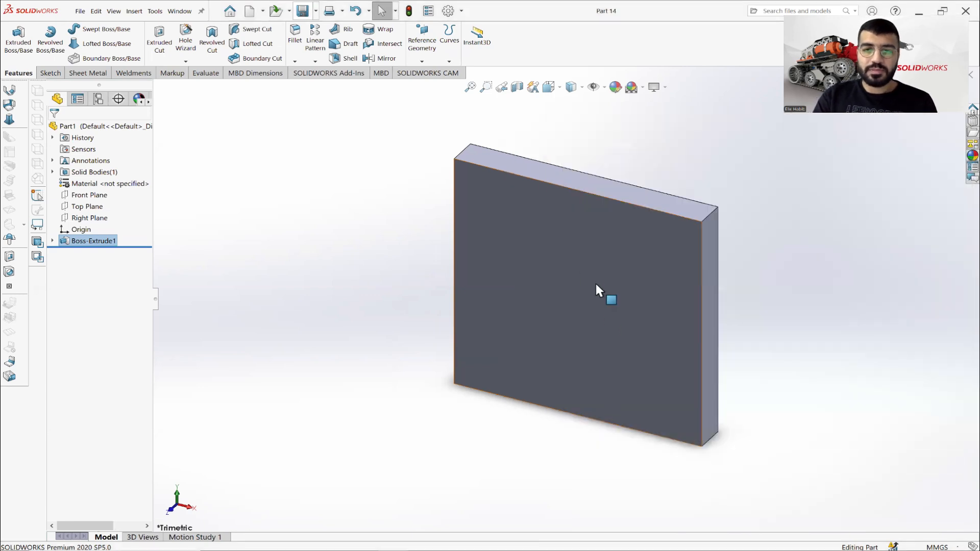
# Start a constant-size fillet with a 20 mm radius and select the plate's first 10 mm corner edge.
pyautogui.rightClick(633, 266)
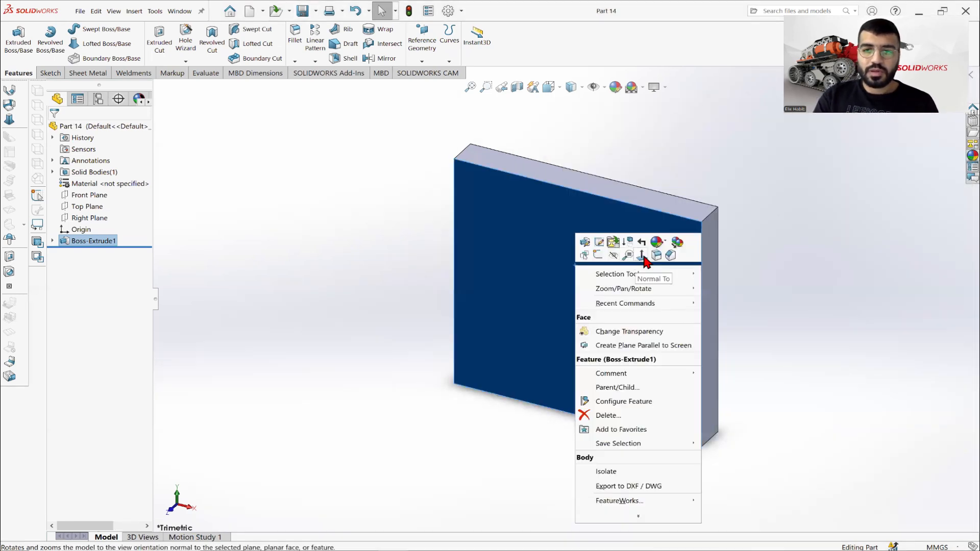
pyautogui.click(642, 256)
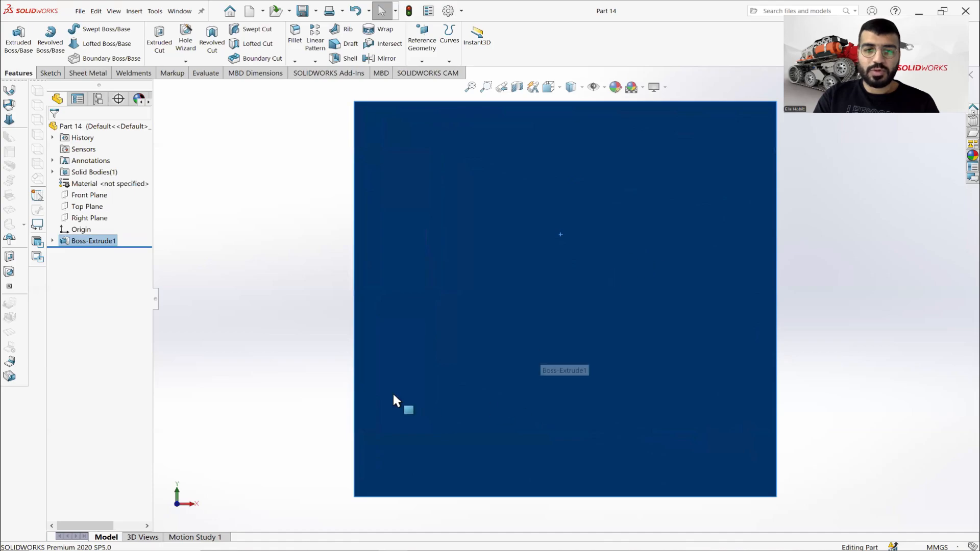
pyautogui.hotkey('alt', 'Tab')
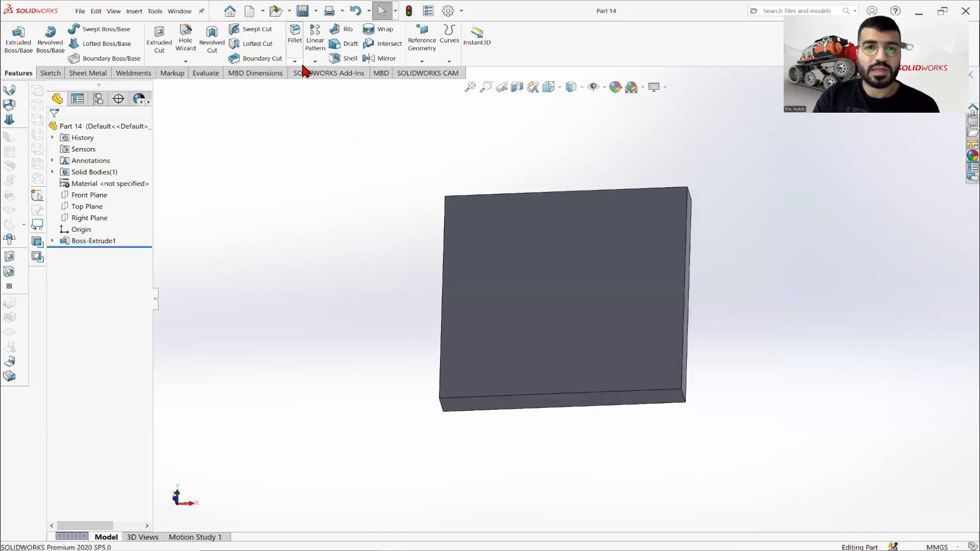
pyautogui.click(315, 61)
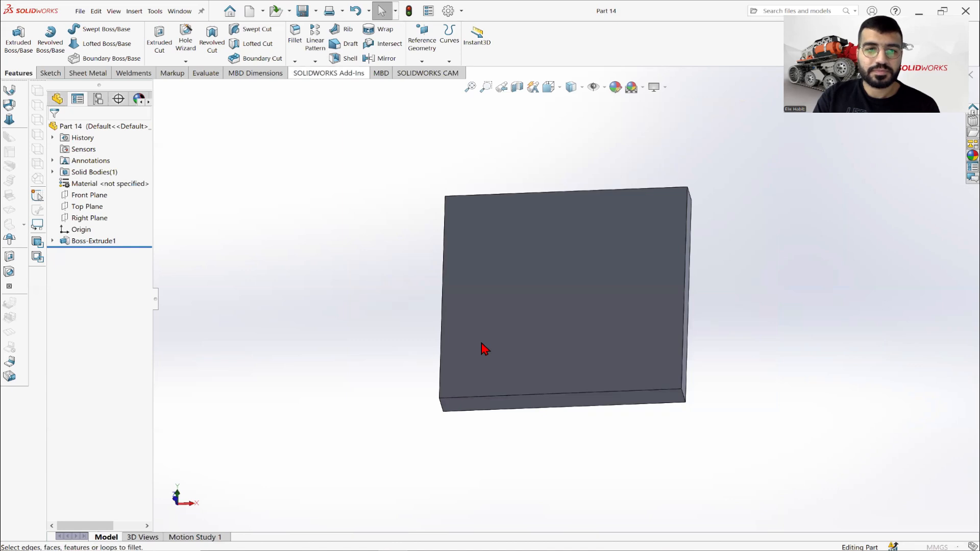
pyautogui.moveTo(483, 349); pyautogui.dragTo(495, 321, button='middle')
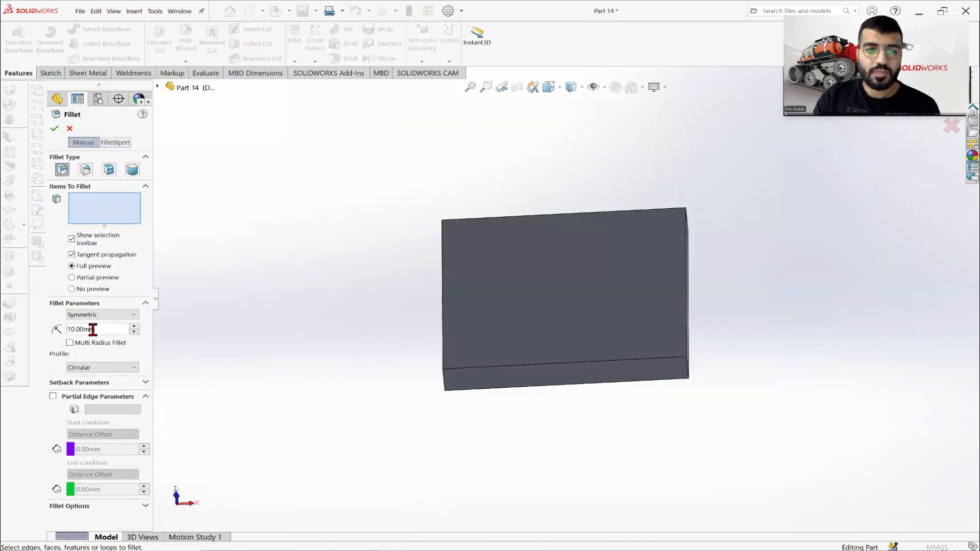
pyautogui.moveTo(94, 328); pyautogui.dragTo(33, 336)
pyautogui.write('20')
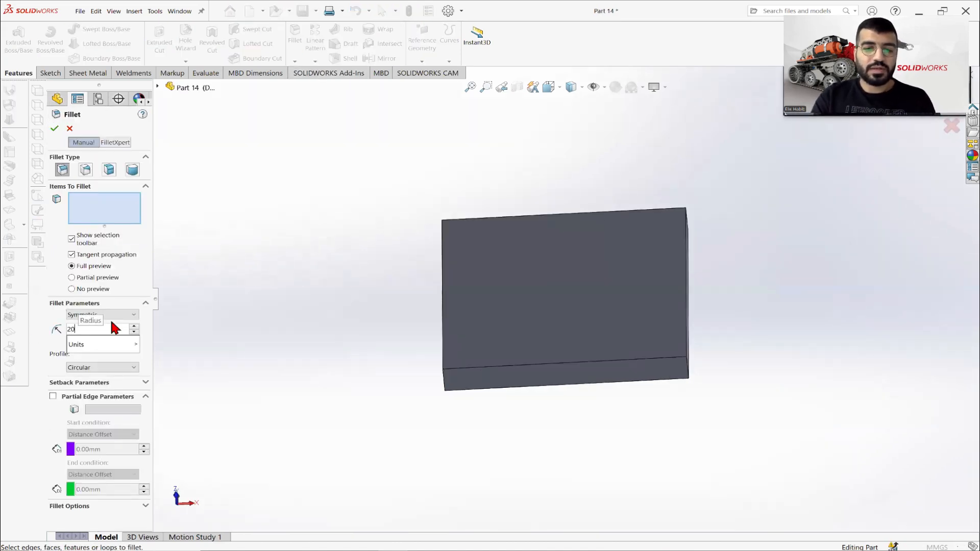
pyautogui.press('Return')
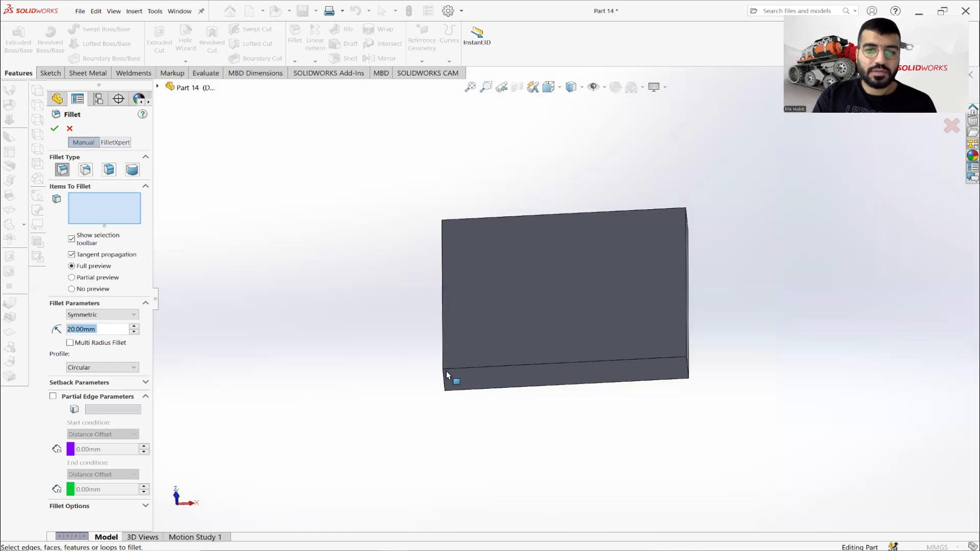
pyautogui.scroll(-3, 449, 375)
pyautogui.scroll(3, 498, 363)
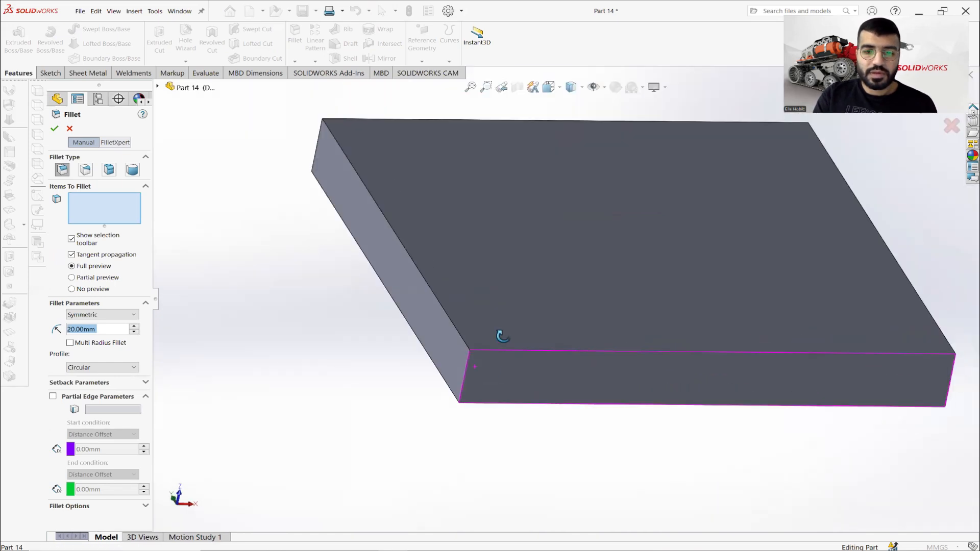
pyautogui.click(469, 357)
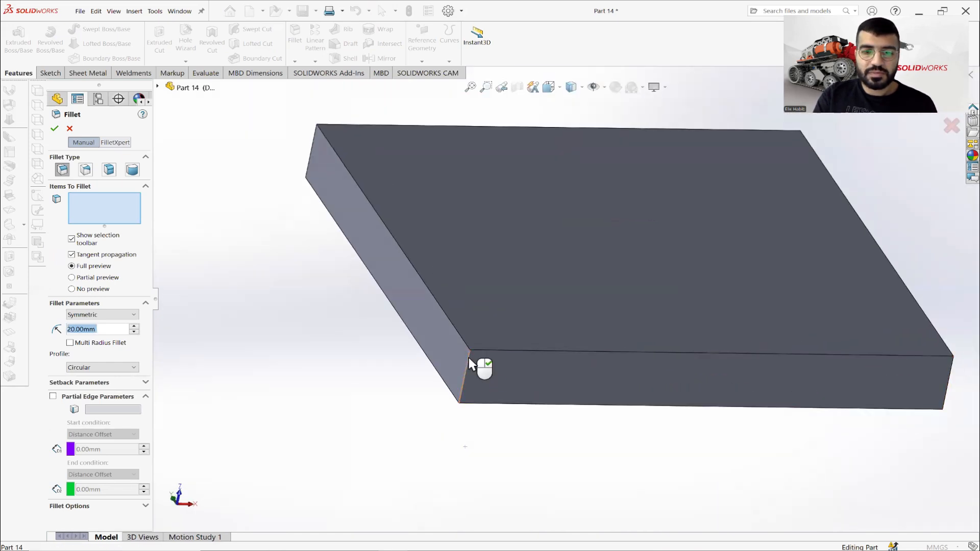
# Add the second corner edge of the plate to the fillet, removing the side face selected by mistake.
pyautogui.moveTo(739, 363); pyautogui.dragTo(515, 393, button='middle')
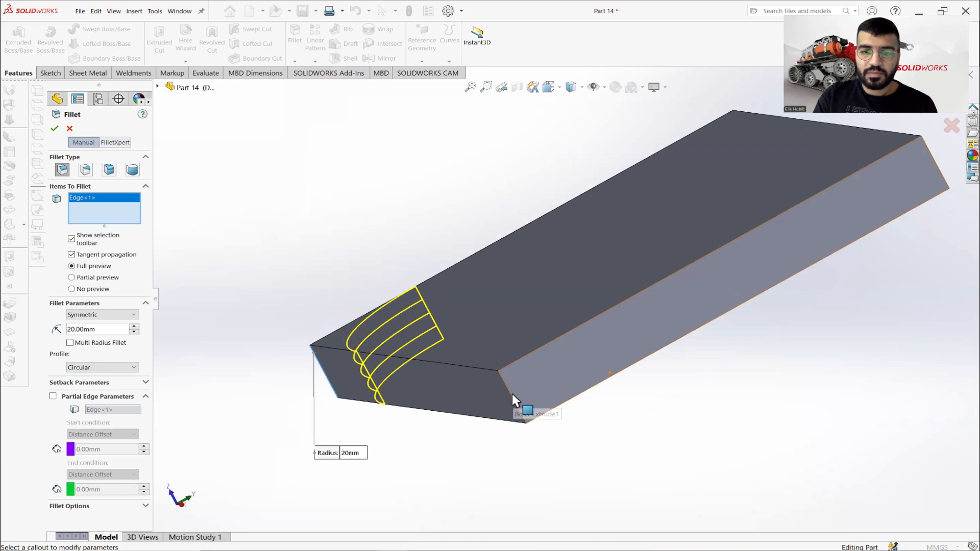
pyautogui.click(509, 393)
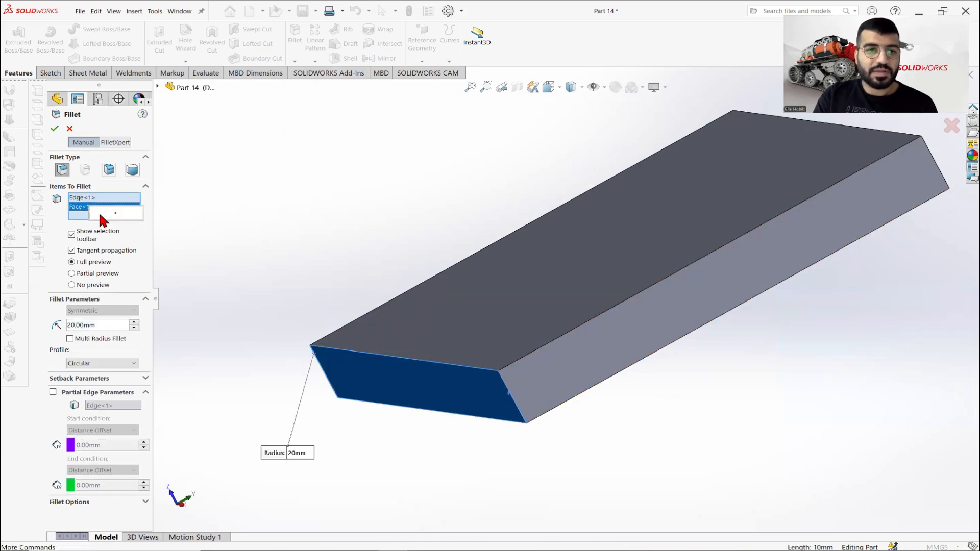
pyautogui.rightClick(90, 208)
pyautogui.click(117, 227)
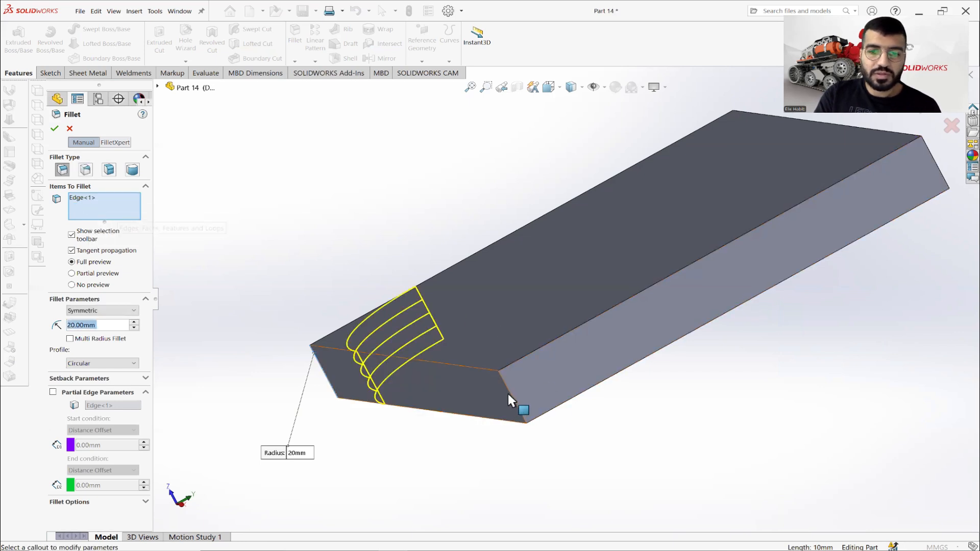
pyautogui.click(510, 393)
# Add the remaining two corner edges of the plate and apply the 20 mm fillet.
pyautogui.scroll(3, 696, 278)
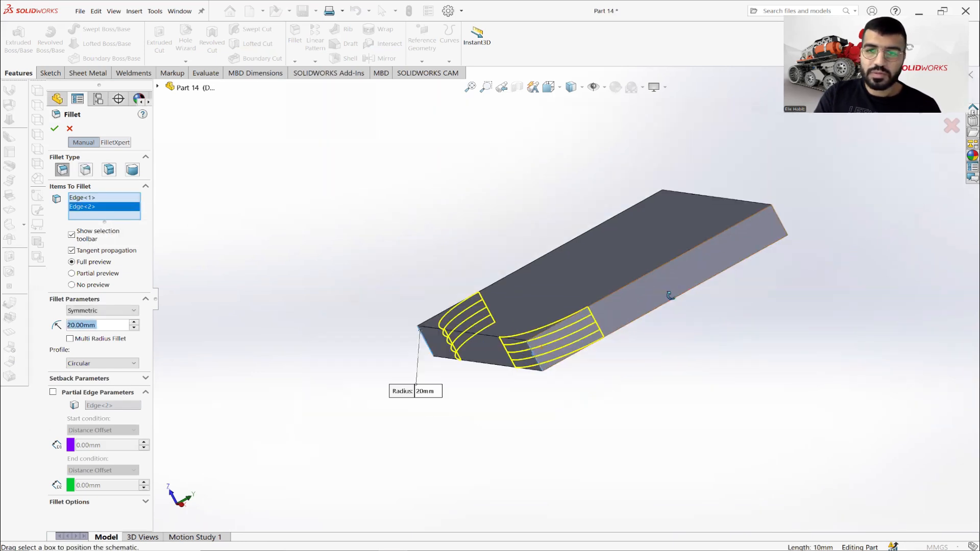
pyautogui.moveTo(669, 294); pyautogui.dragTo(573, 354, button='middle')
pyautogui.scroll(-3, 549, 354)
pyautogui.scroll(-2, 591, 306)
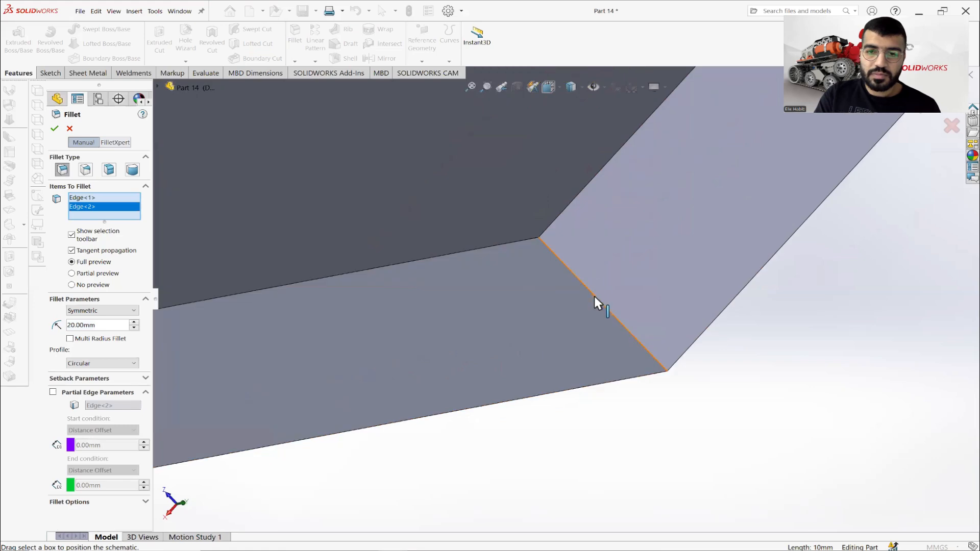
pyautogui.click(593, 297)
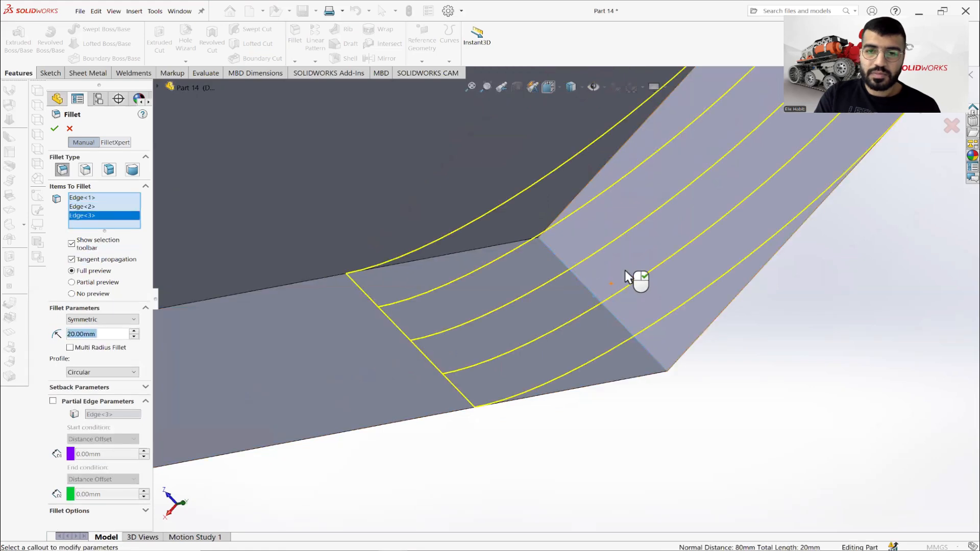
pyautogui.scroll(5, 633, 256)
pyautogui.scroll(-5, 586, 282)
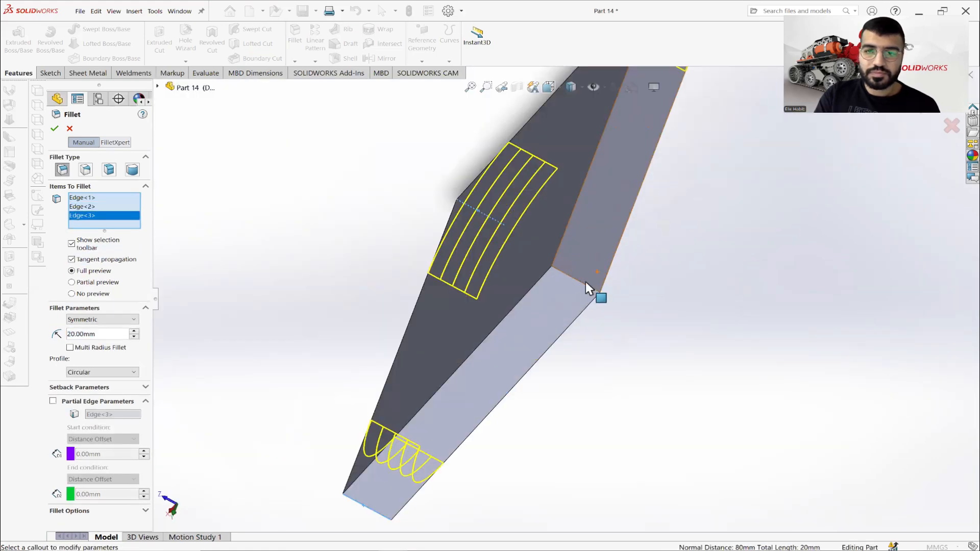
pyautogui.click(556, 300)
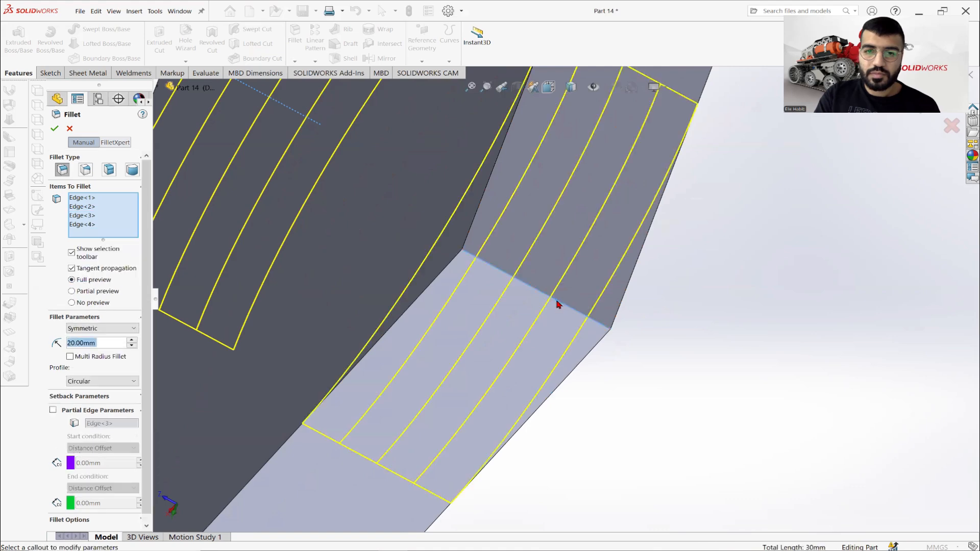
pyautogui.click(55, 131)
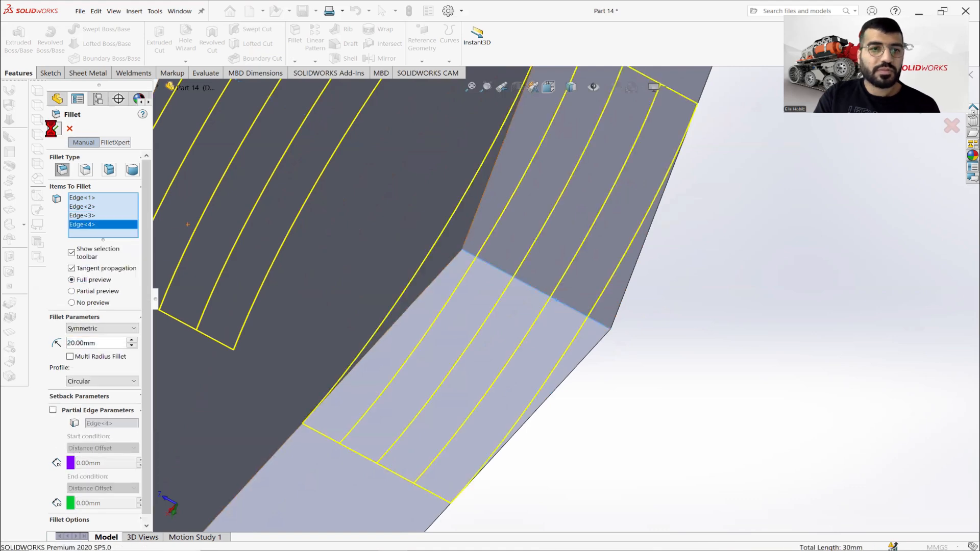
# Save the filleted part with its large front face viewed straight on.
pyautogui.rightClick(302, 224)
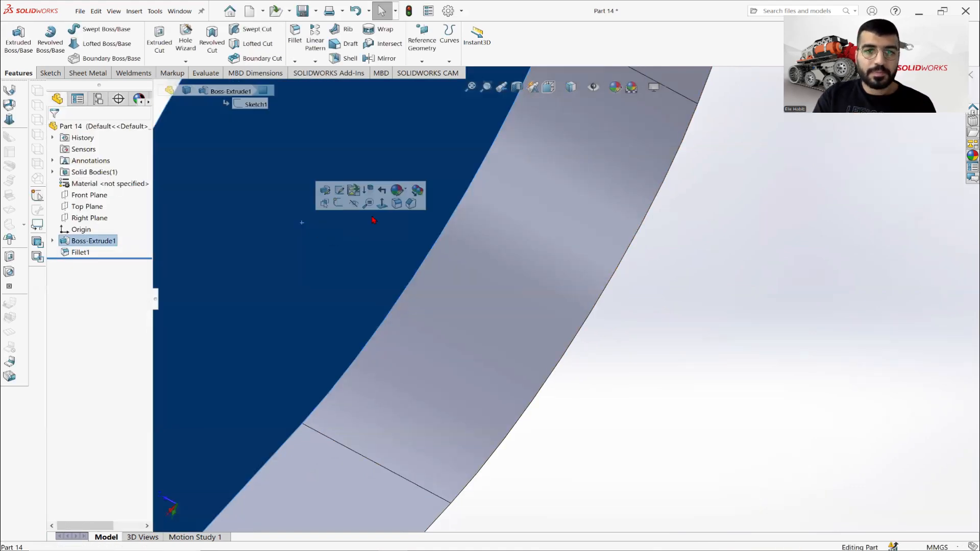
pyautogui.click(369, 214)
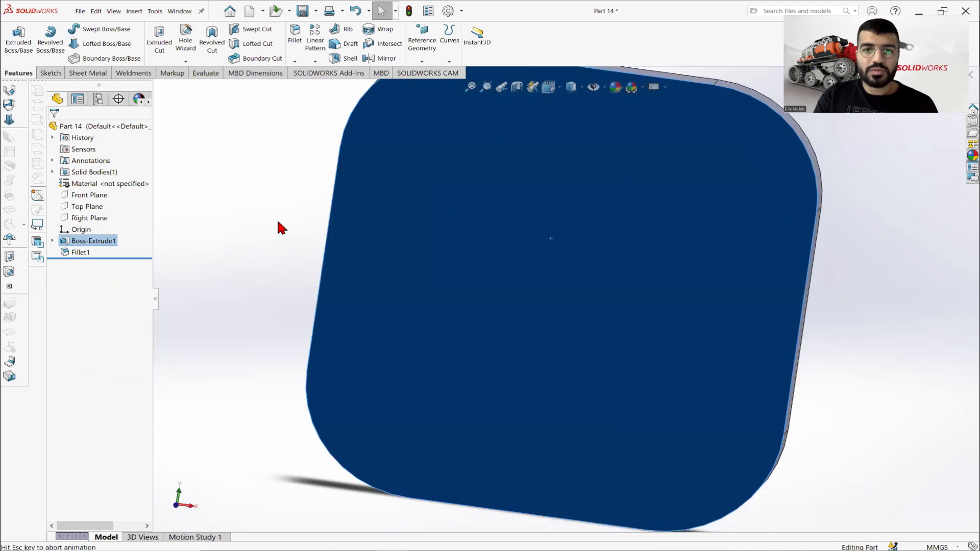
pyautogui.click(277, 220)
pyautogui.click(303, 12)
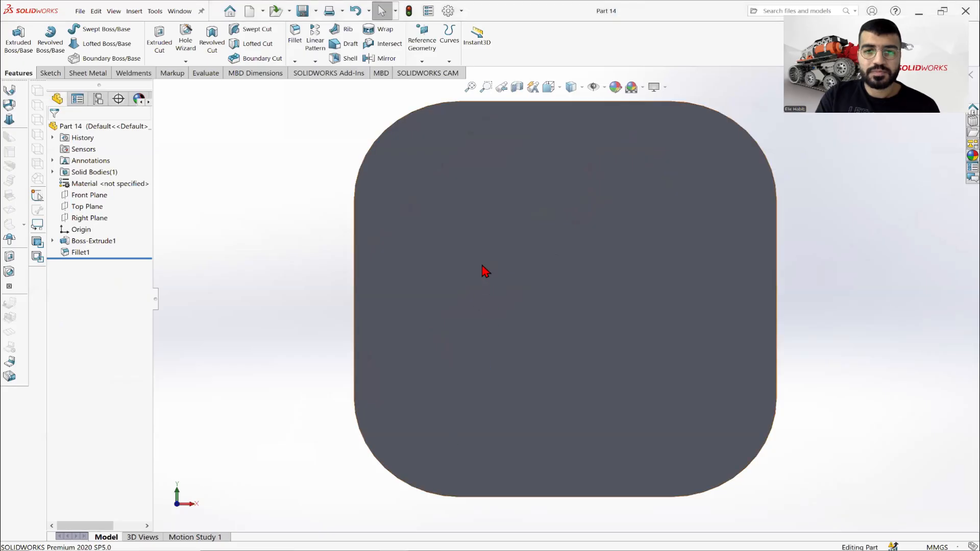
# Start a sketch on the plate's front face and draw a circle of about 6.3 mm radius near the plate's upper-left corner.
pyautogui.click(484, 271)
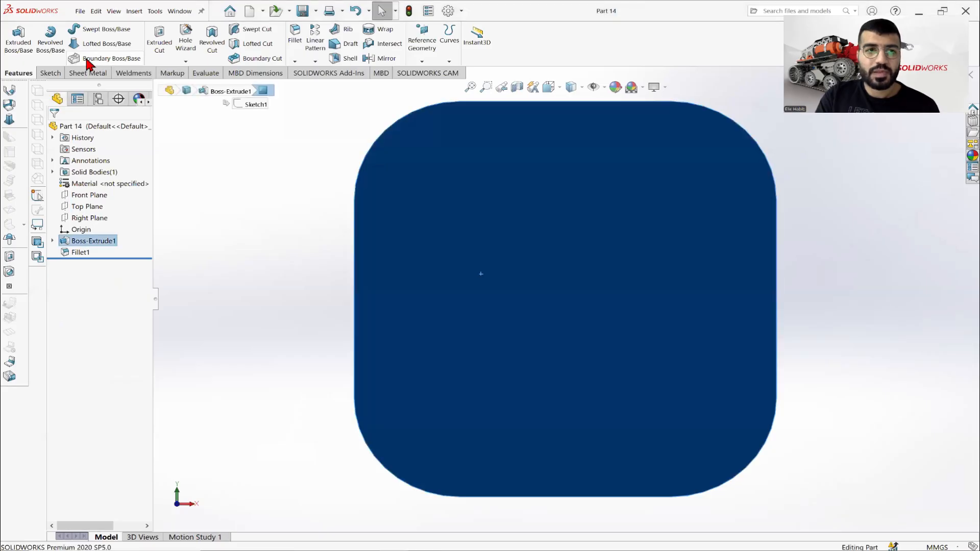
pyautogui.click(50, 73)
pyautogui.click(13, 39)
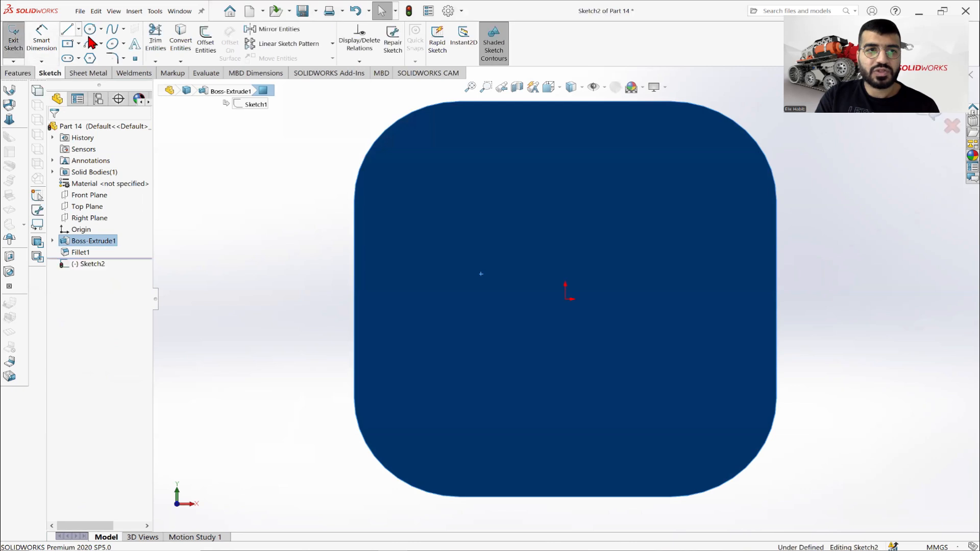
pyautogui.click(101, 30)
pyautogui.click(111, 44)
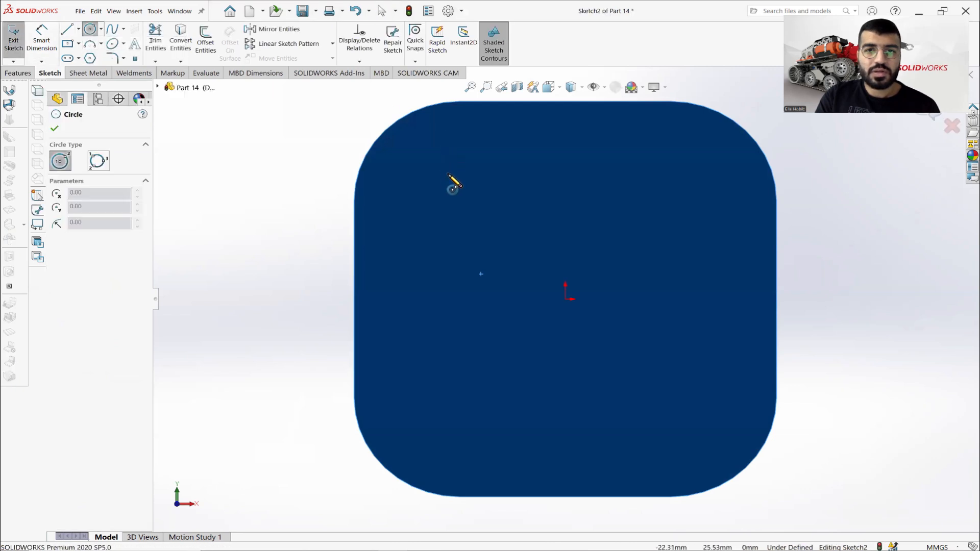
pyautogui.click(447, 173)
pyautogui.click(464, 151)
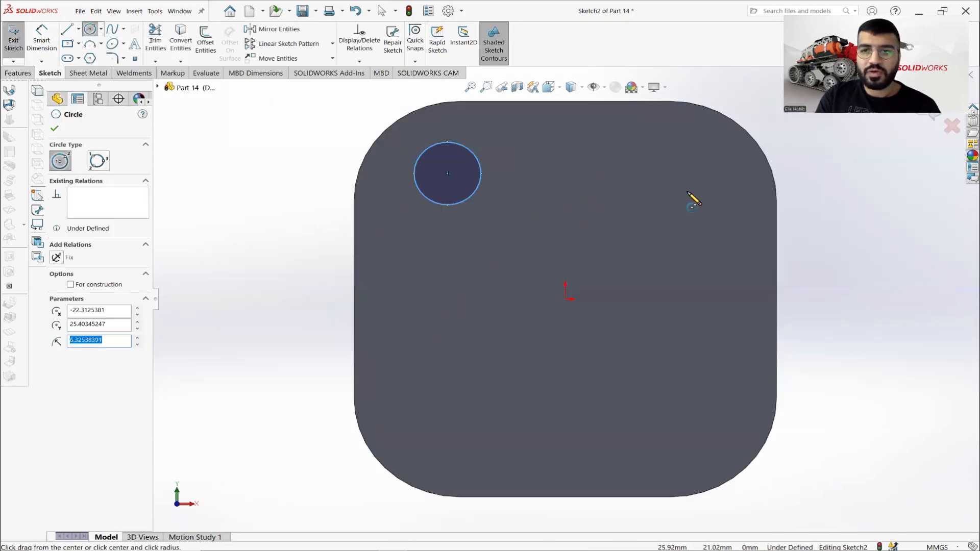
# Draw circles of about 7.5, 7.6 and 8.9 mm radius near the plate's upper-right, lower-right and lower-left corners.
pyautogui.click(687, 191)
pyautogui.click(710, 156)
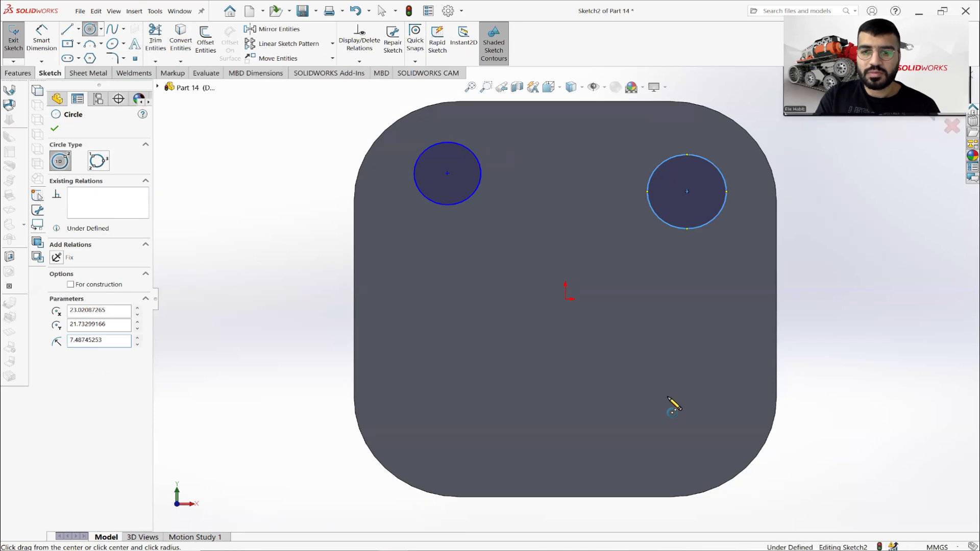
pyautogui.click(664, 401)
pyautogui.click(686, 371)
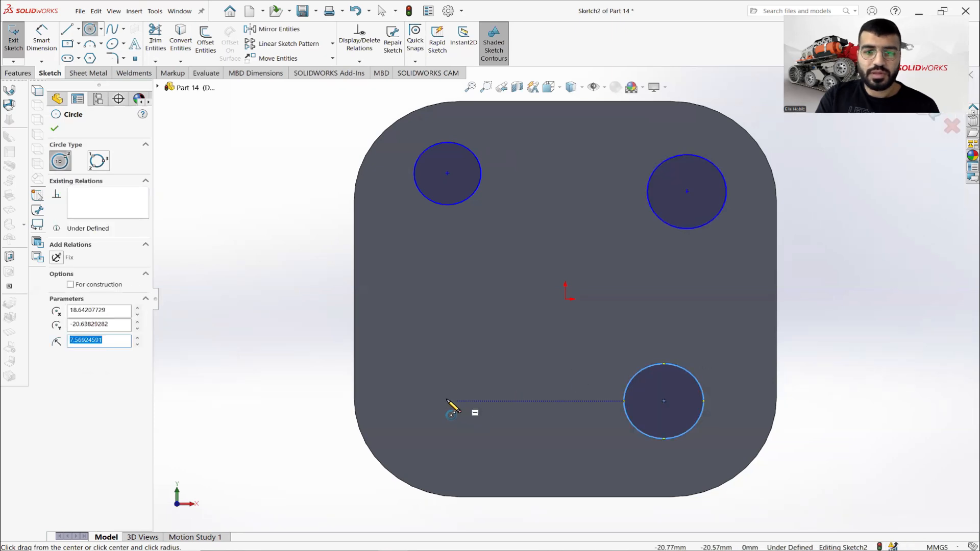
pyautogui.click(440, 391)
pyautogui.click(467, 355)
pyautogui.rightClick(314, 305)
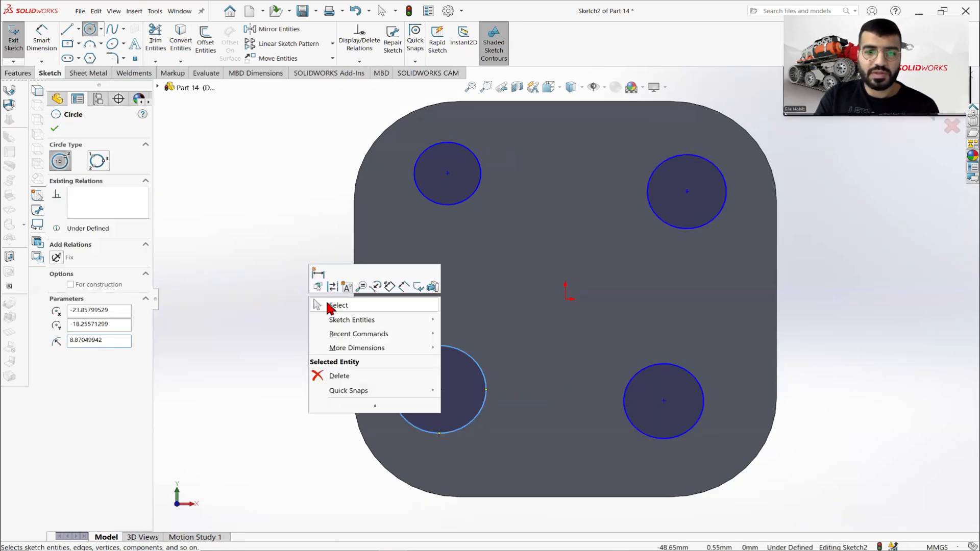
pyautogui.click(333, 307)
# Check the hole layout in the Part 14.PNG drawing and examine the plate's rounded corner face beside the lower-left circle.
pyautogui.click(442, 545)
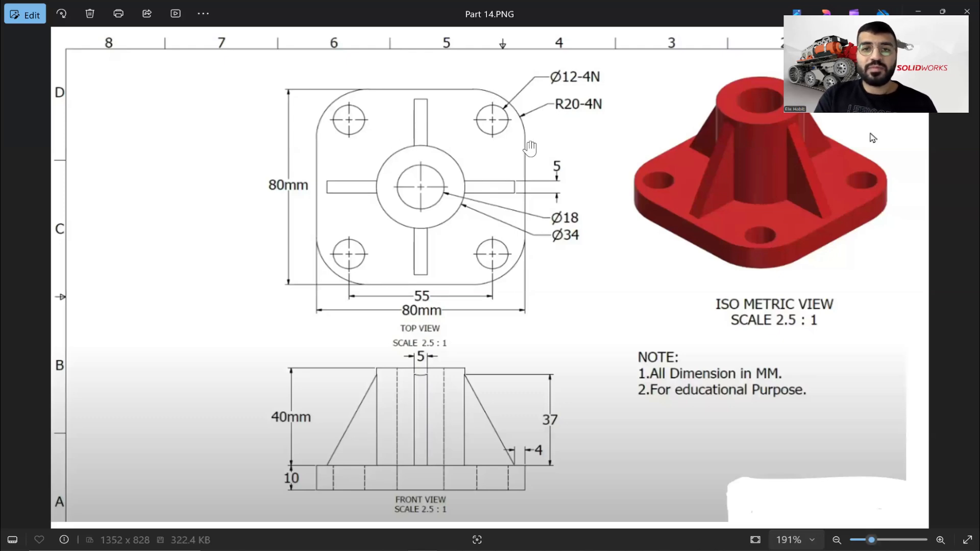
pyautogui.click(428, 545)
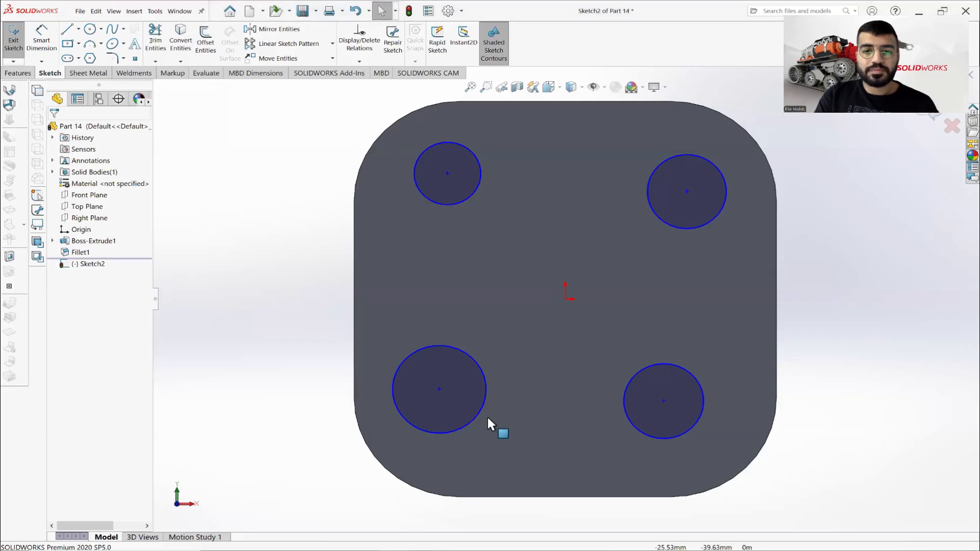
pyautogui.moveTo(457, 363); pyautogui.dragTo(422, 420, button='middle')
pyautogui.click(421, 419)
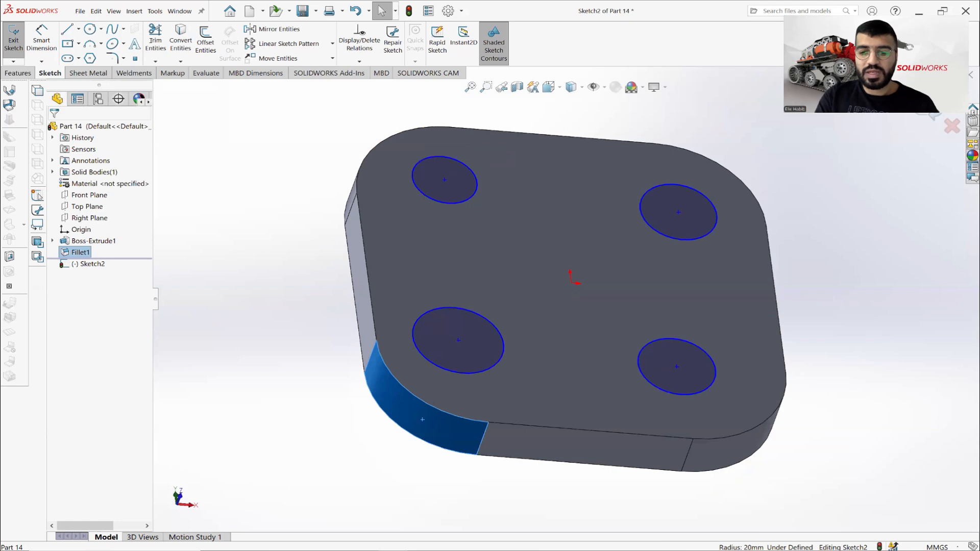
pyautogui.click(330, 429)
pyautogui.moveTo(523, 279); pyautogui.dragTo(516, 307, button='middle')
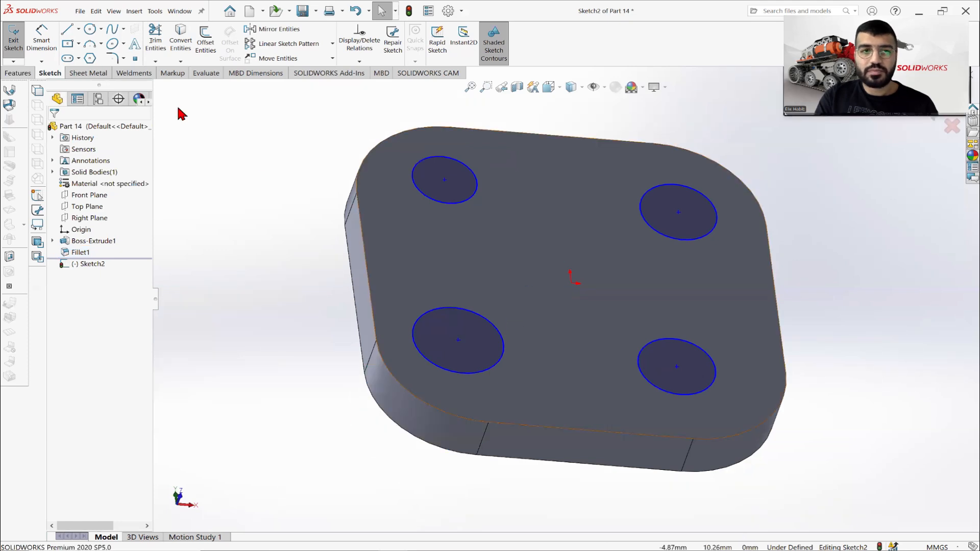
# Dimension the diameter of the circle near the plate's upper-left corner and set it to 12 mm.
pyautogui.click(47, 33)
pyautogui.press('Escape')
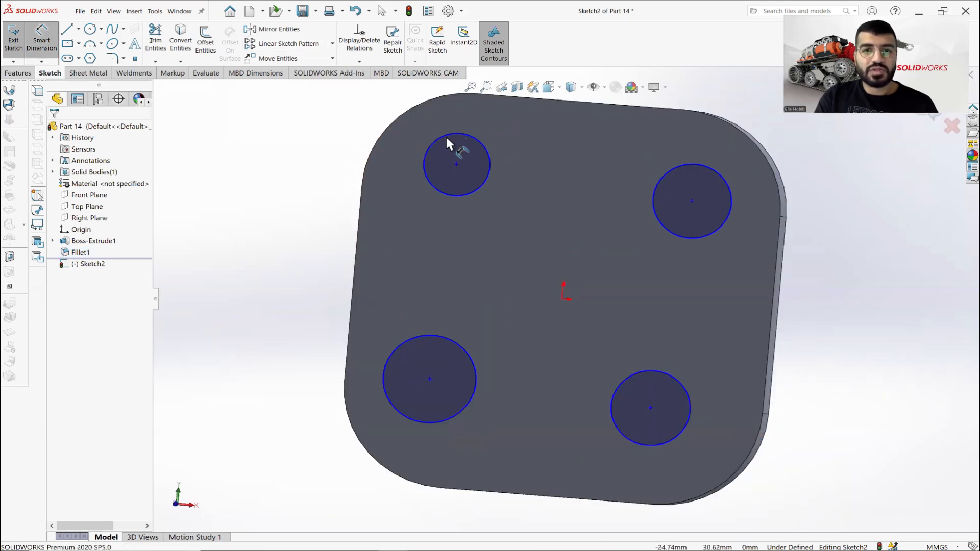
pyautogui.click(445, 135)
pyautogui.click(323, 141)
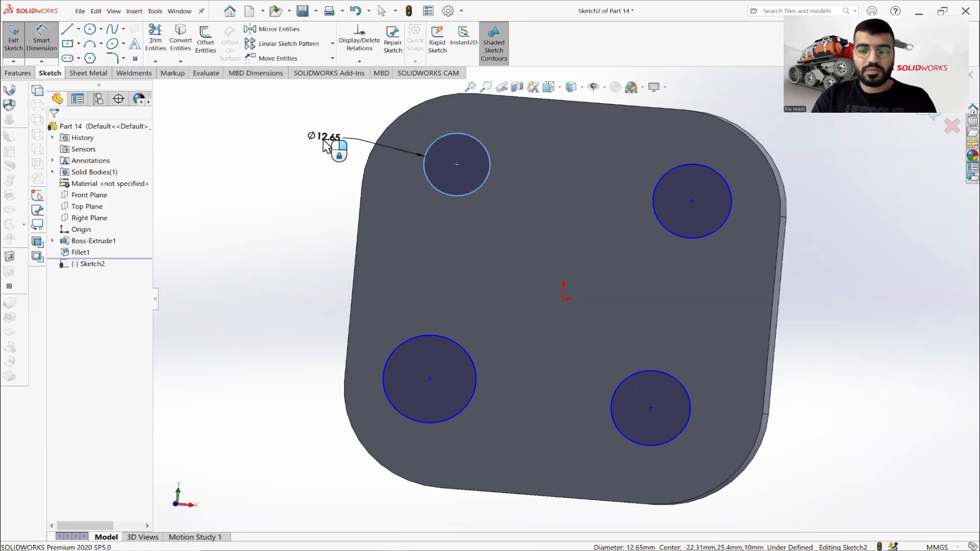
pyautogui.write('12')
pyautogui.press('Return')
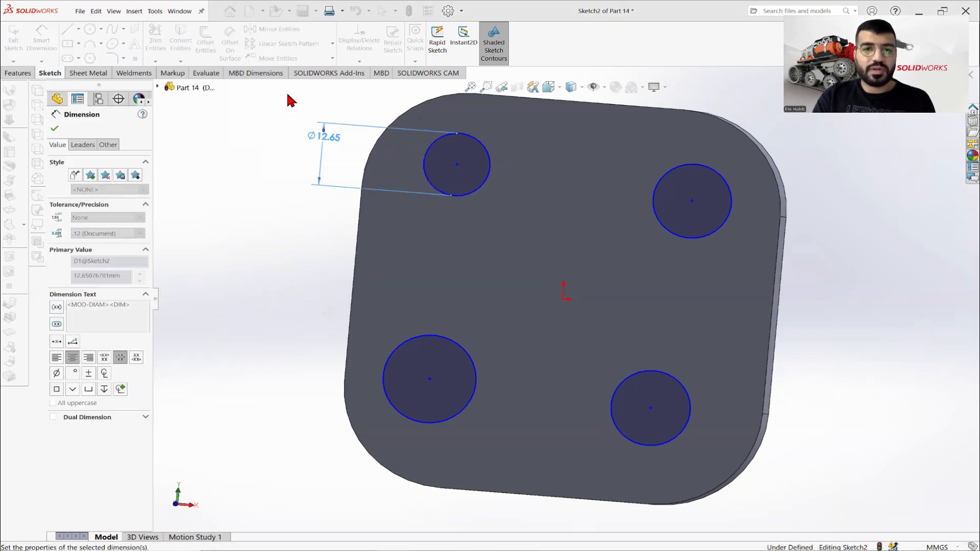
pyautogui.click(55, 129)
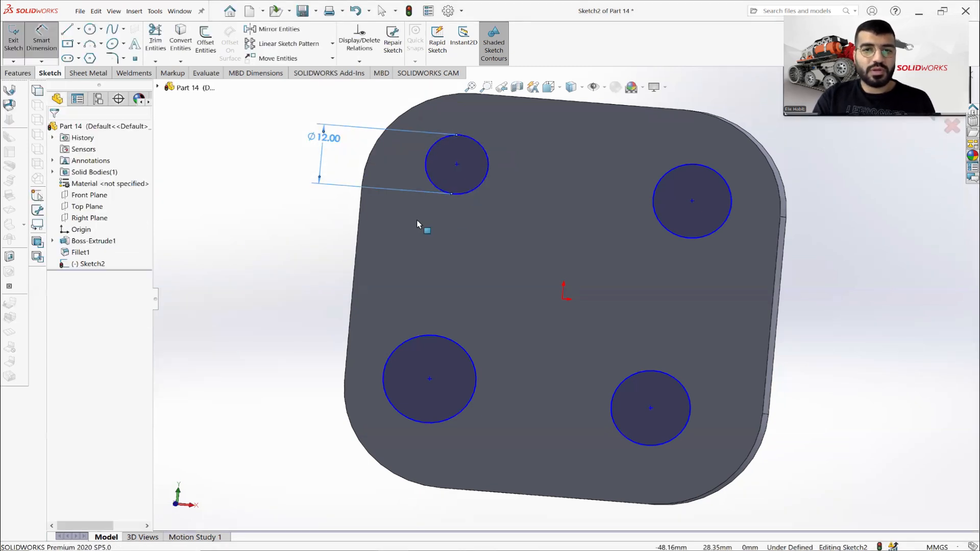
pyautogui.press('Escape')
# Add an Equal relation between all four corner circles.
pyautogui.click(477, 185)
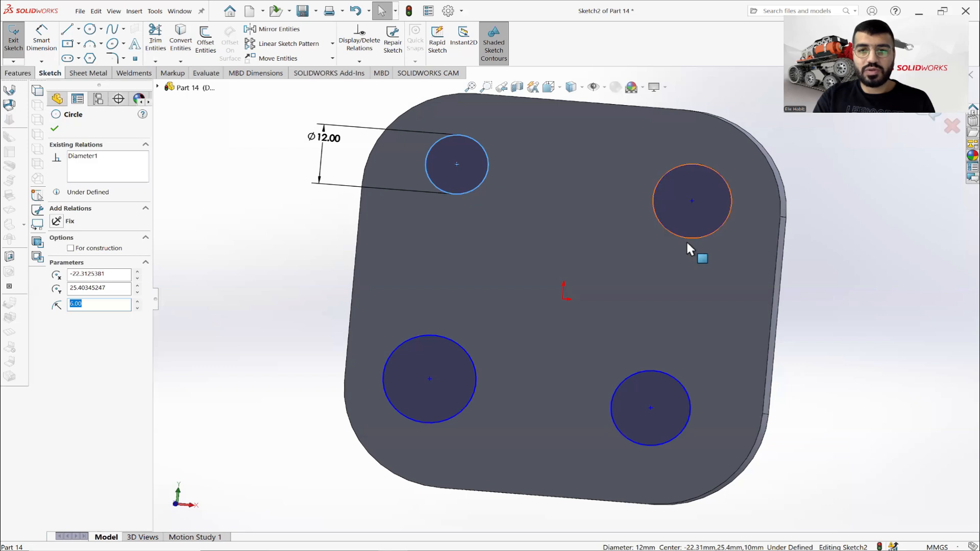
pyautogui.keyDown('ctrl'); pyautogui.click(682, 265); pyautogui.keyUp('ctrl')
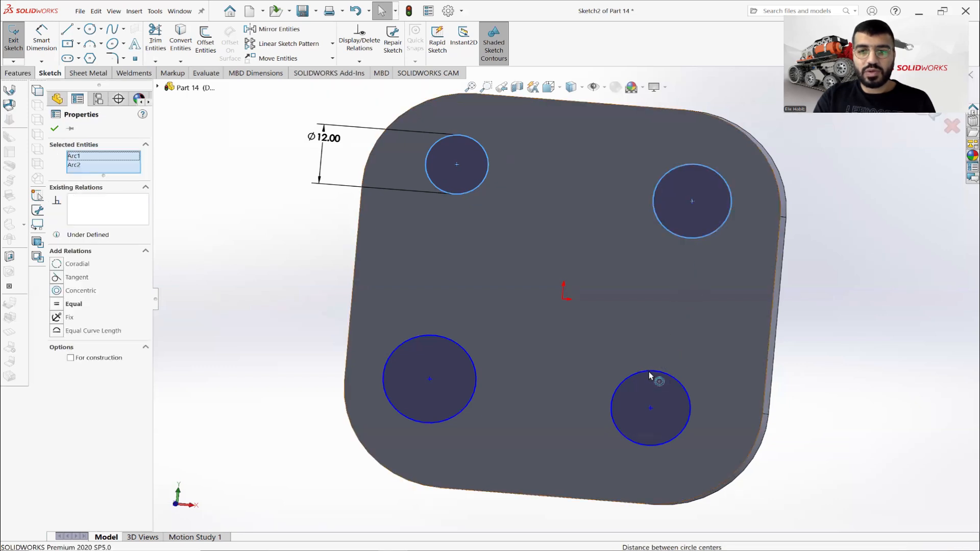
pyautogui.keyDown('ctrl'); pyautogui.click(471, 357); pyautogui.keyUp('ctrl')
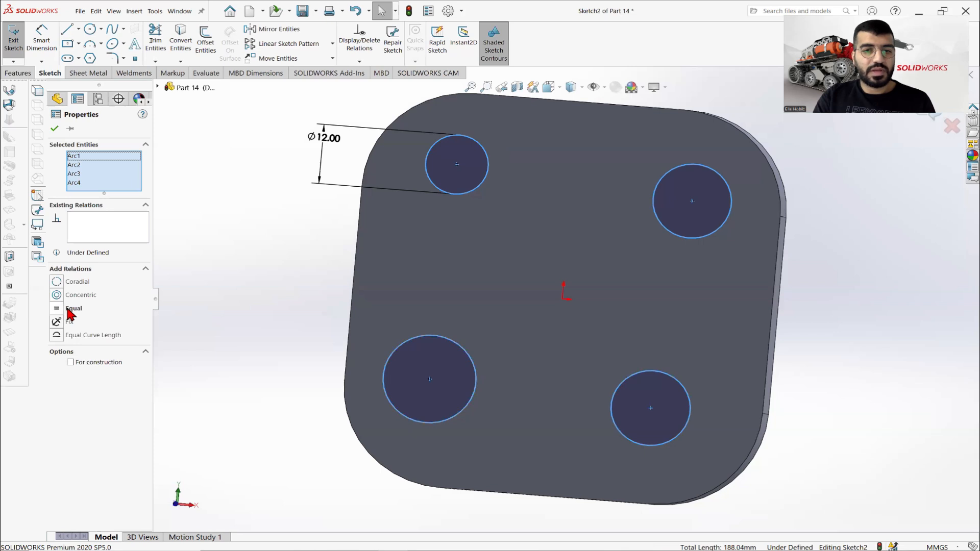
pyautogui.click(68, 309)
pyautogui.click(55, 130)
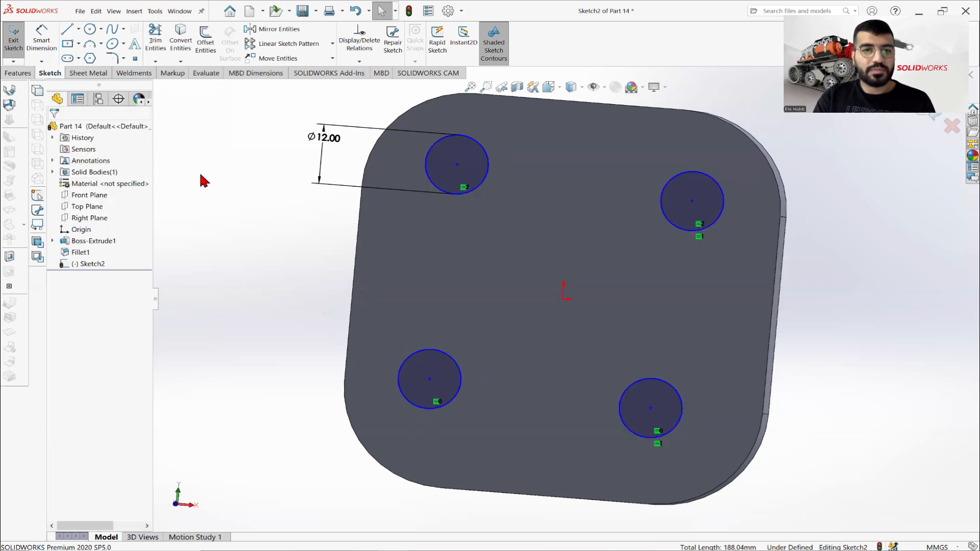
pyautogui.click(511, 233)
# View the plate's front face straight on and add a Horizontal relation between the centres of the two lower circles.
pyautogui.rightClick(104, 238)
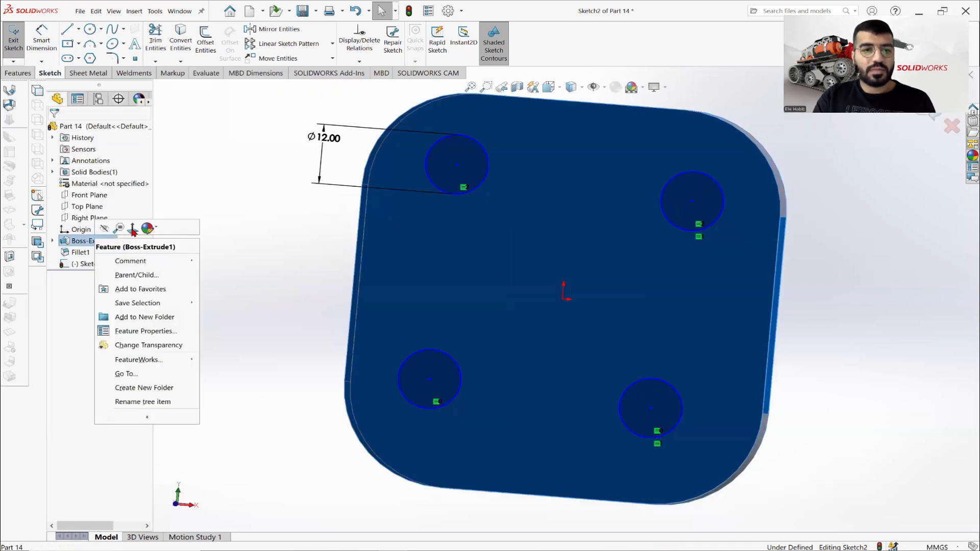
pyautogui.click(130, 234)
pyautogui.click(294, 260)
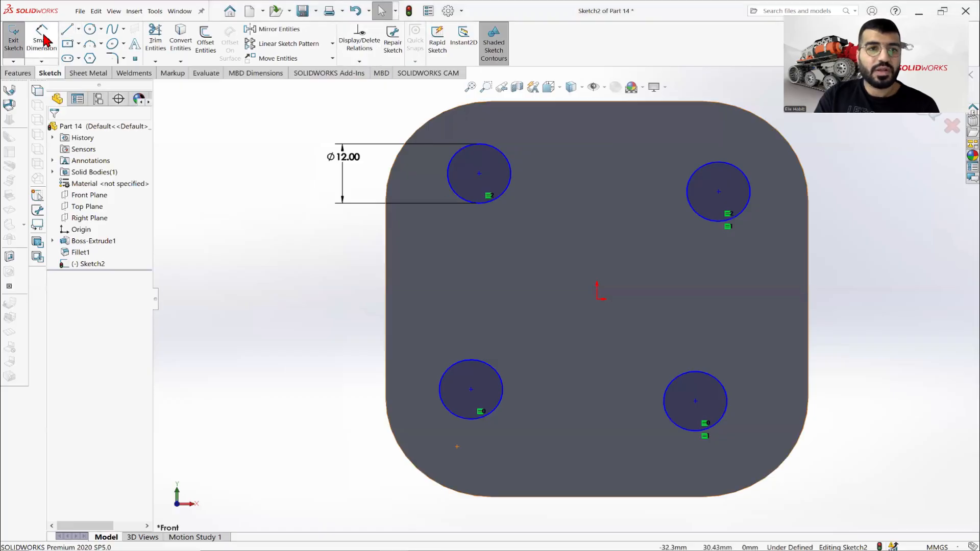
pyautogui.click(42, 39)
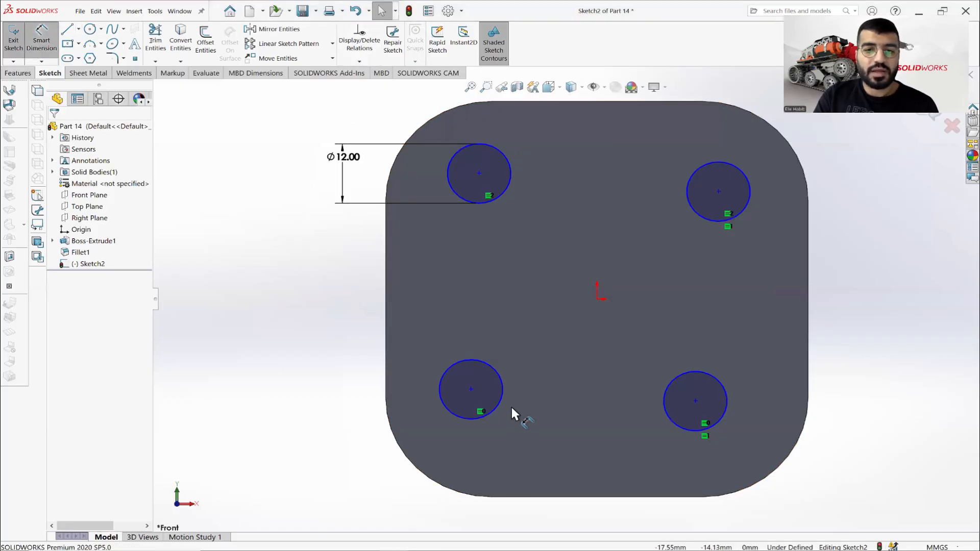
pyautogui.press('Escape')
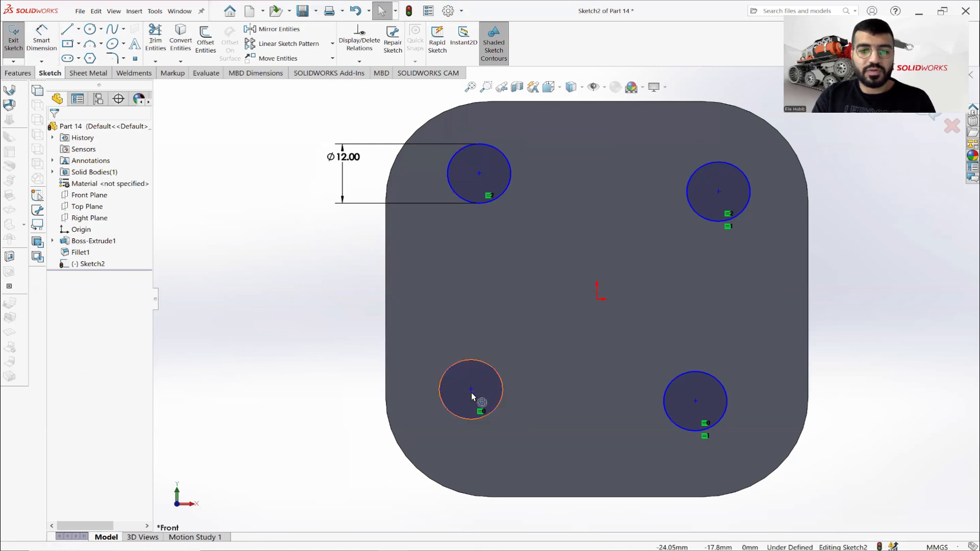
pyautogui.click(471, 390)
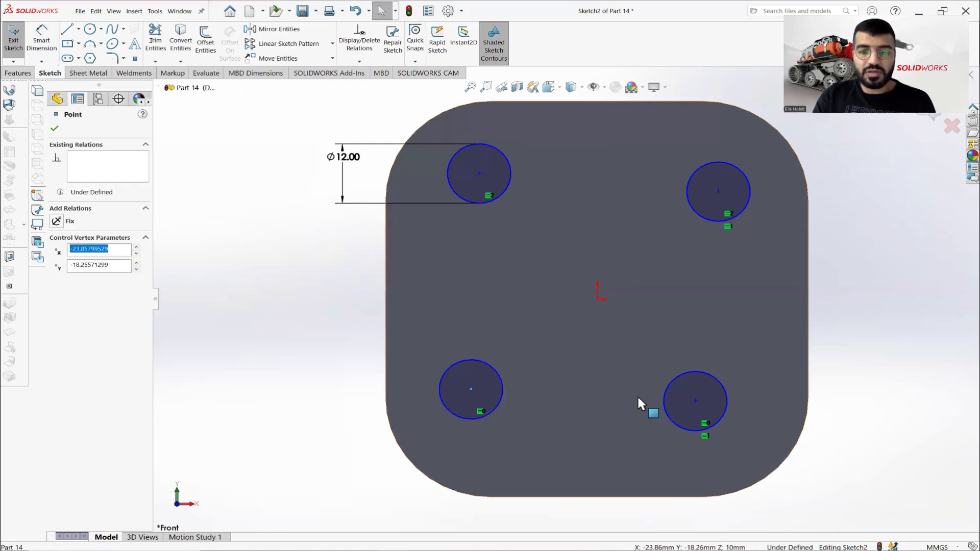
pyautogui.keyDown('ctrl'); pyautogui.click(696, 401); pyautogui.keyUp('ctrl')
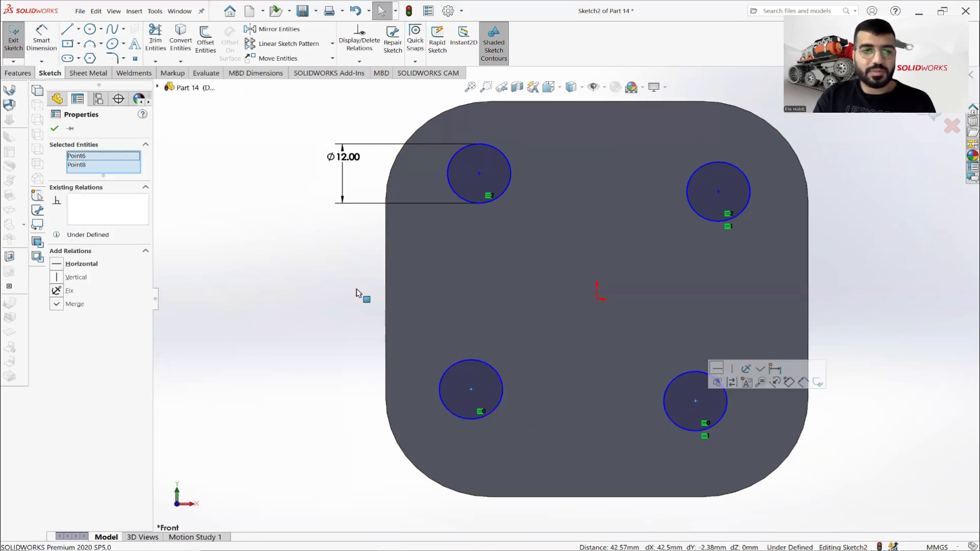
pyautogui.click(95, 272)
pyautogui.press('Escape')
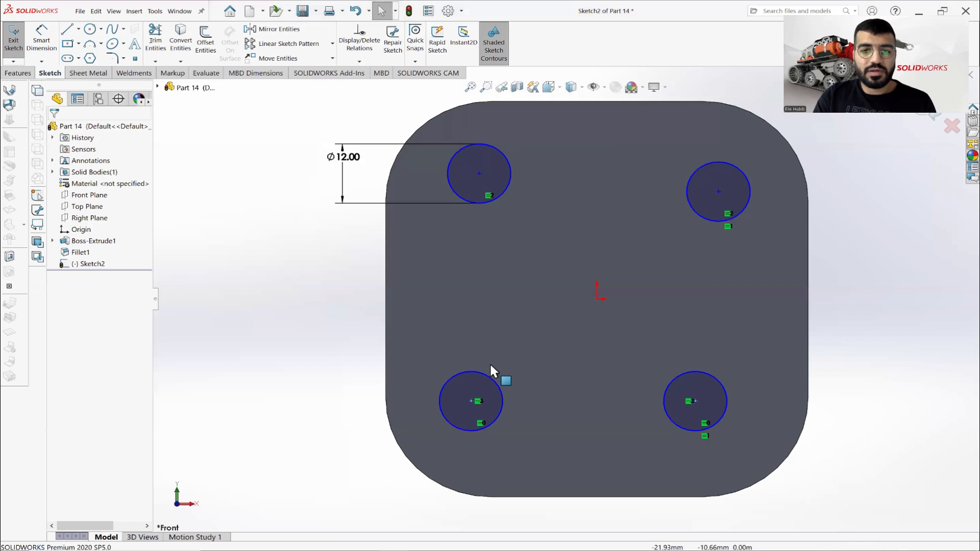
# Add a Vertical relation between the centres of the lower-left and upper-left circles.
pyautogui.click(471, 402)
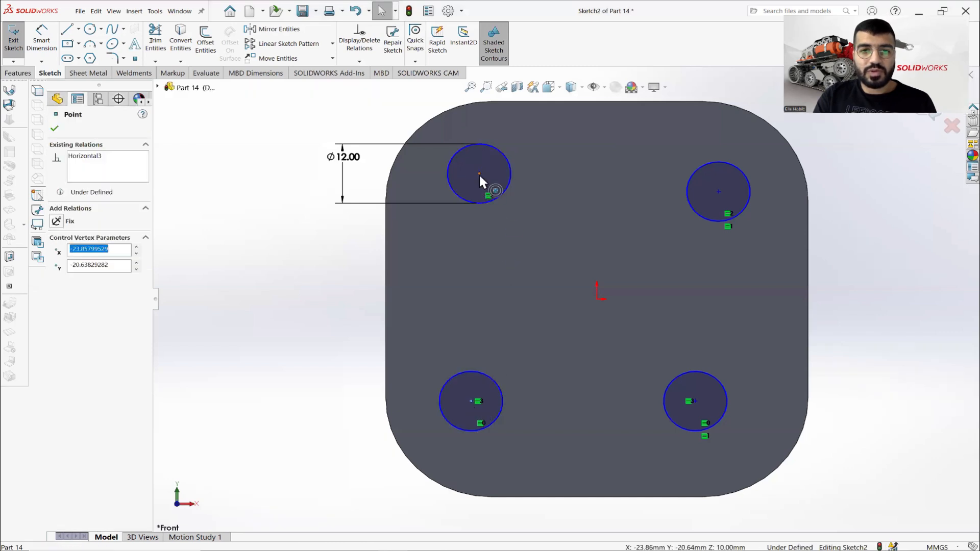
pyautogui.click(479, 174)
pyautogui.click(83, 278)
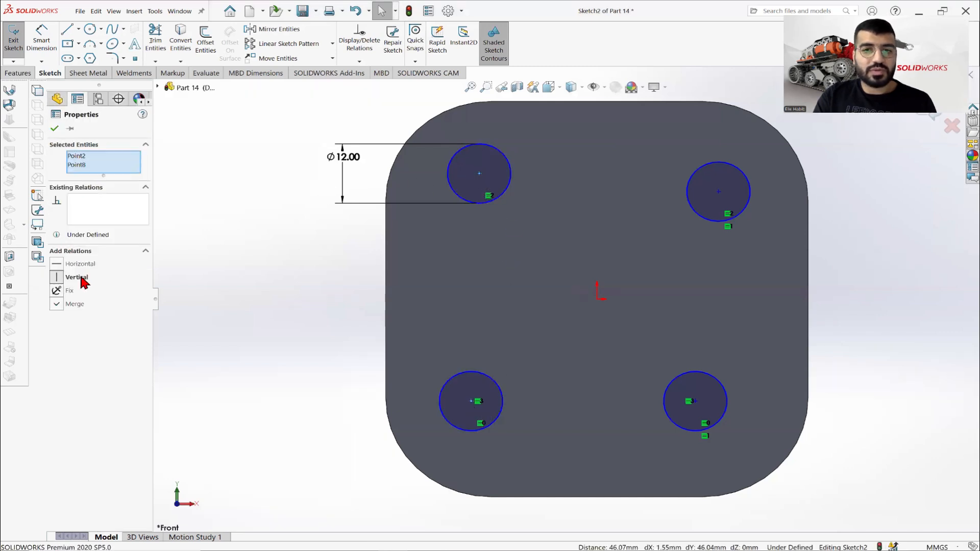
pyautogui.click(275, 306)
# Add a Horizontal relation between the centres of the upper-left and upper-right circles.
pyautogui.click(478, 173)
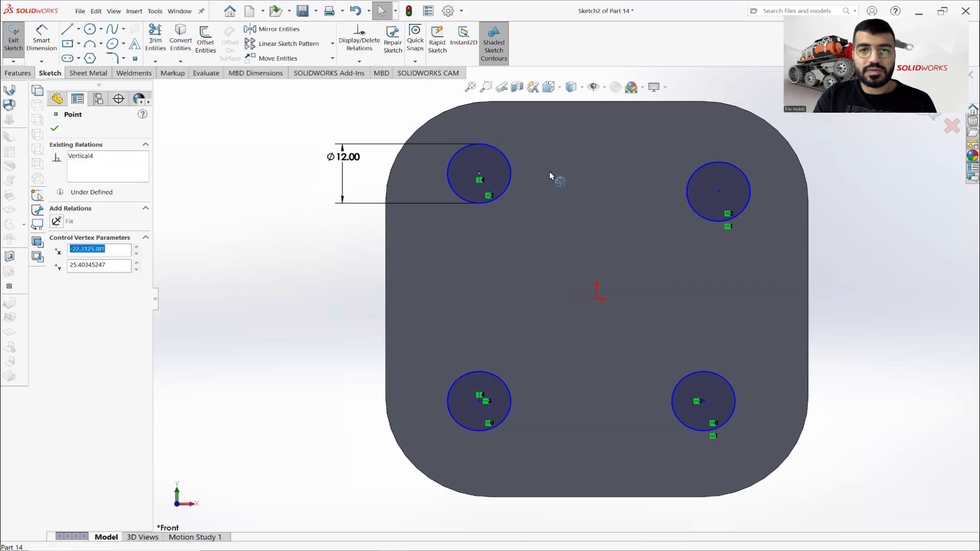
pyautogui.keyDown('ctrl'); pyautogui.click(718, 194); pyautogui.keyUp('ctrl')
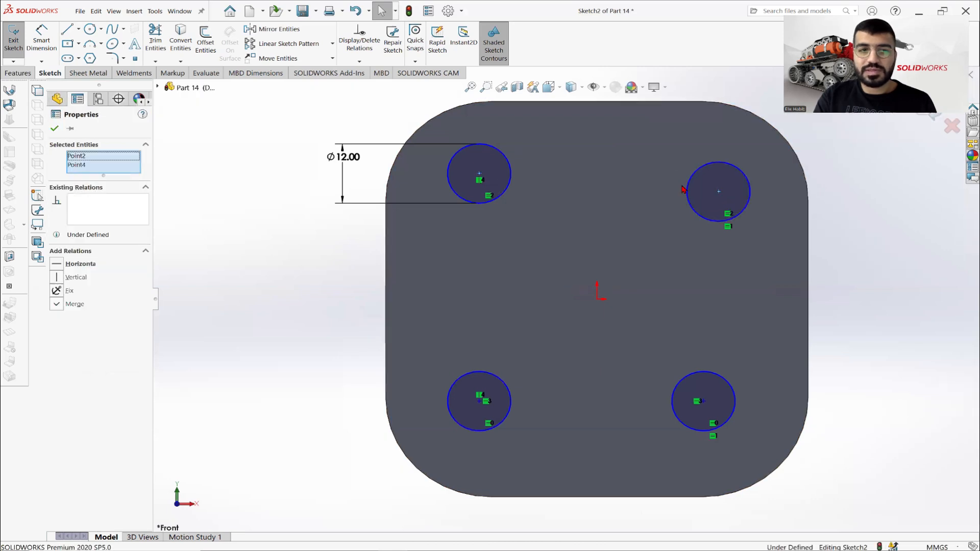
pyautogui.click(82, 263)
pyautogui.click(254, 272)
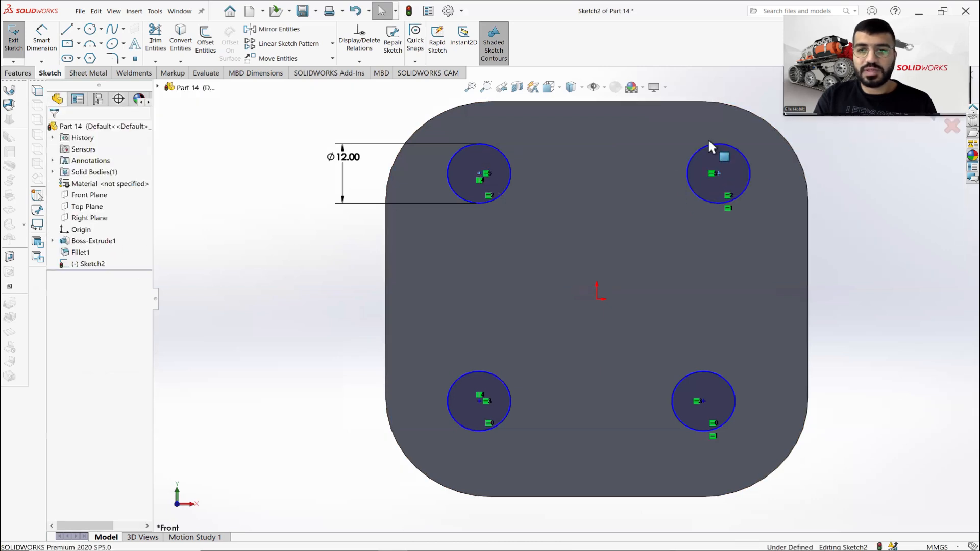
# Add a Vertical relation between the centres of the upper-right and lower-right circles.
pyautogui.click(719, 180)
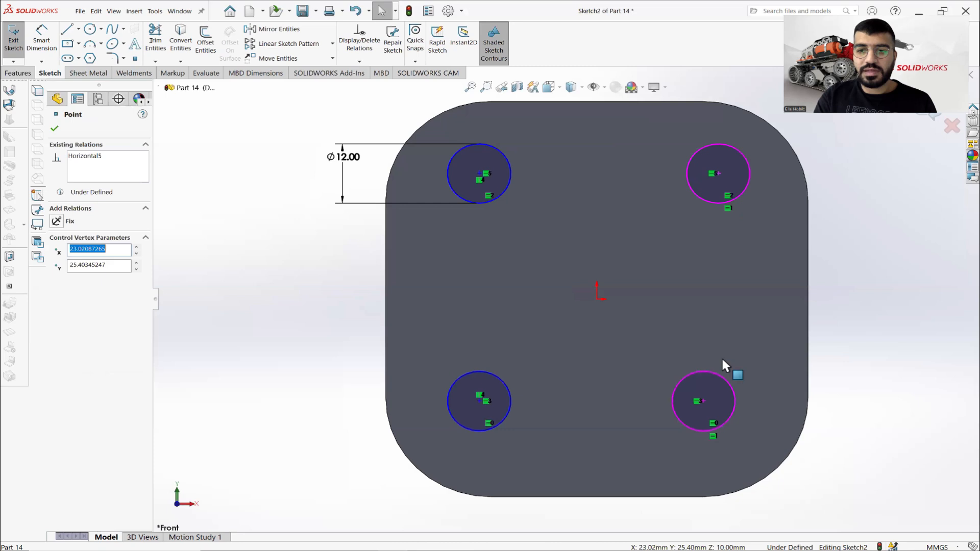
pyautogui.keyDown('ctrl'); pyautogui.click(703, 404); pyautogui.keyUp('ctrl')
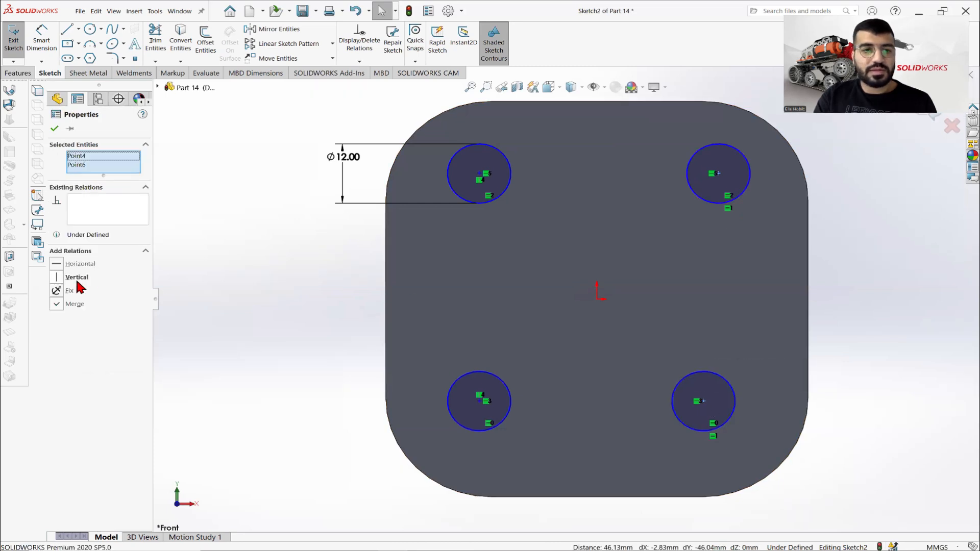
pyautogui.click(76, 278)
pyautogui.click(275, 305)
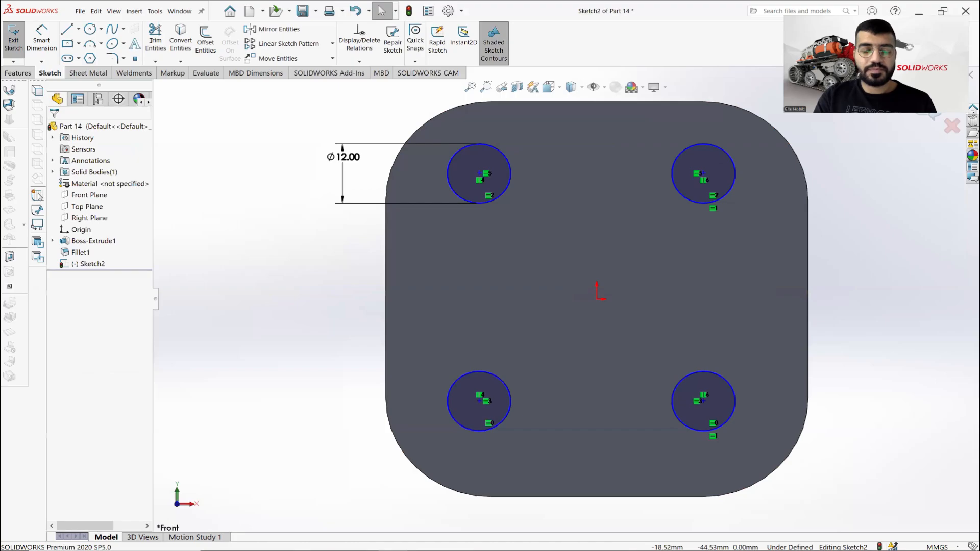
# Dimension the horizontal distance between the two lower circle centres below the plate, entering 555 mm.
pyautogui.hotkey('alt', 'Tab')
pyautogui.hotkey('alt', 'Tab')
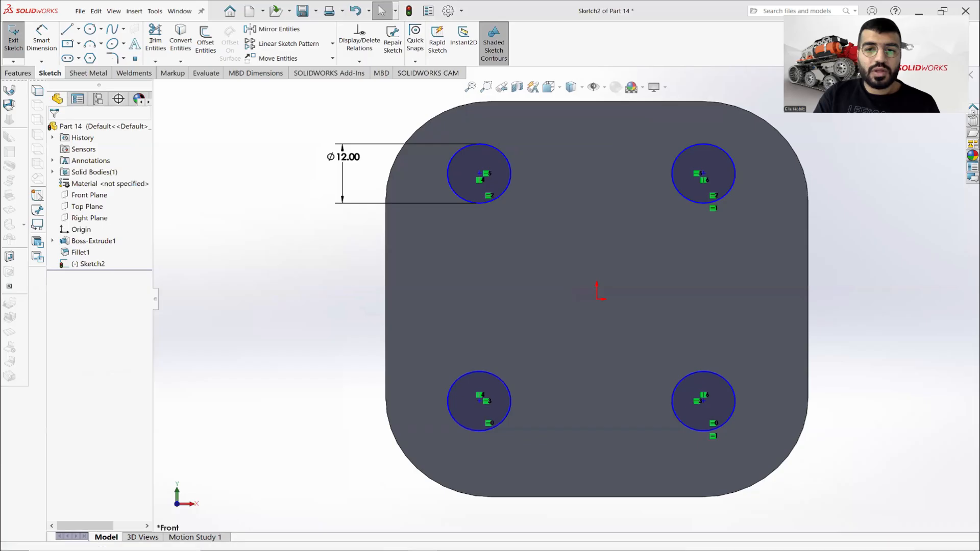
pyautogui.click(41, 41)
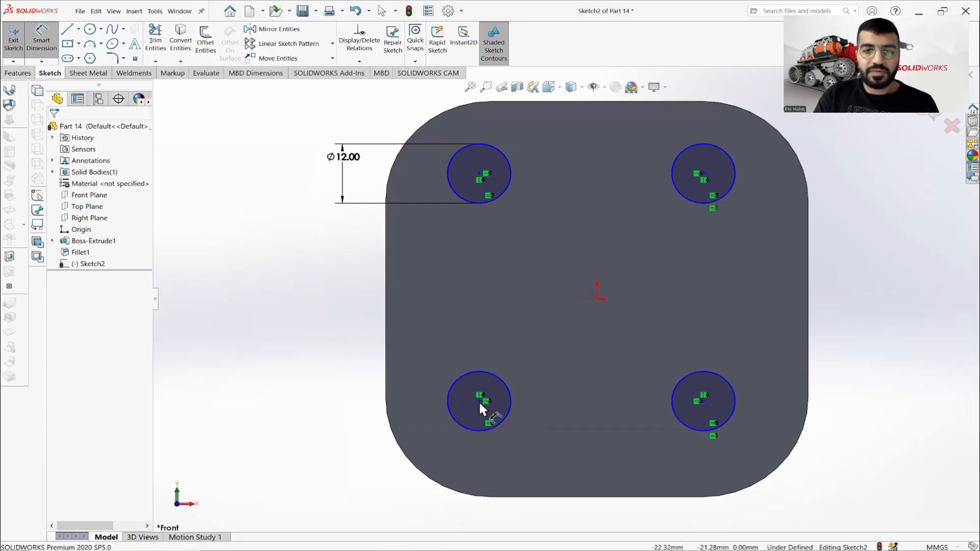
pyautogui.click(479, 400)
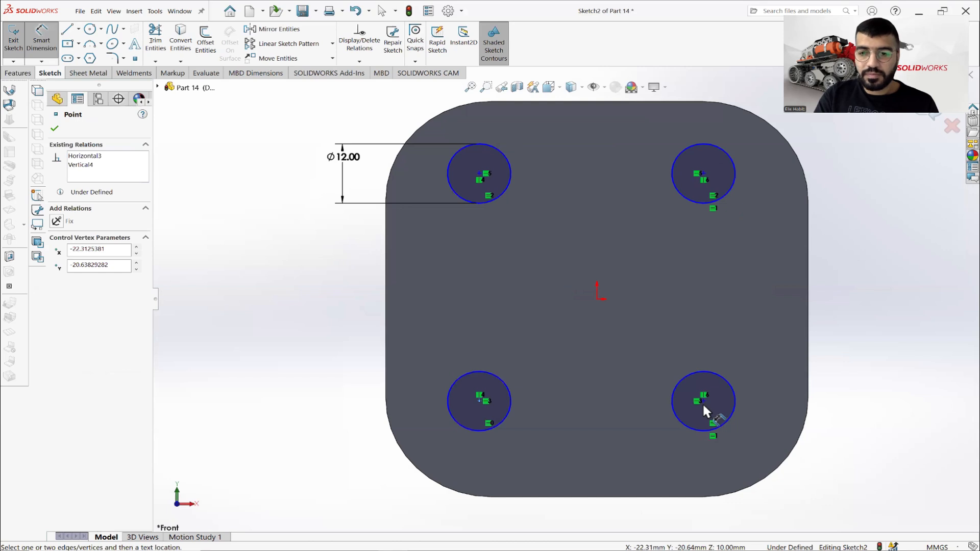
pyautogui.click(703, 402)
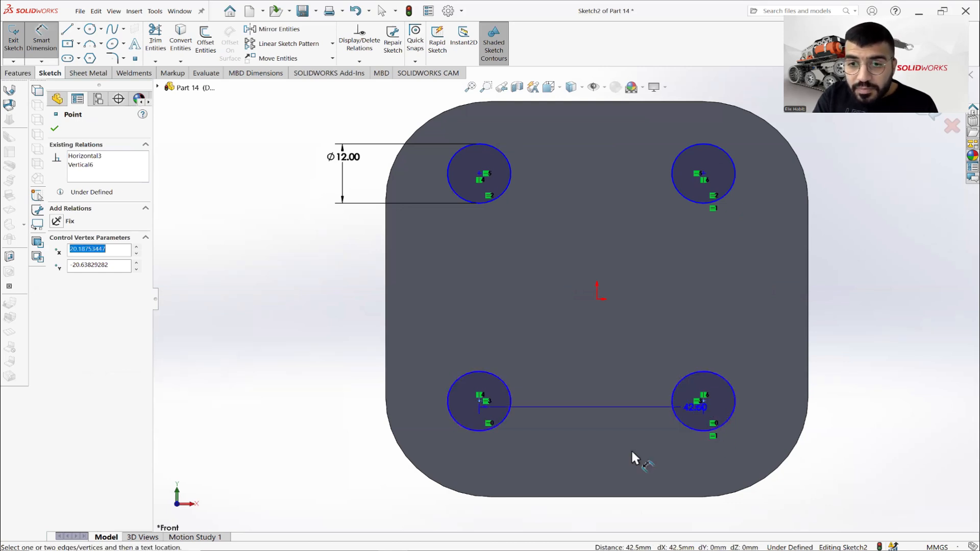
pyautogui.scroll(-3, 612, 485)
pyautogui.click(606, 491)
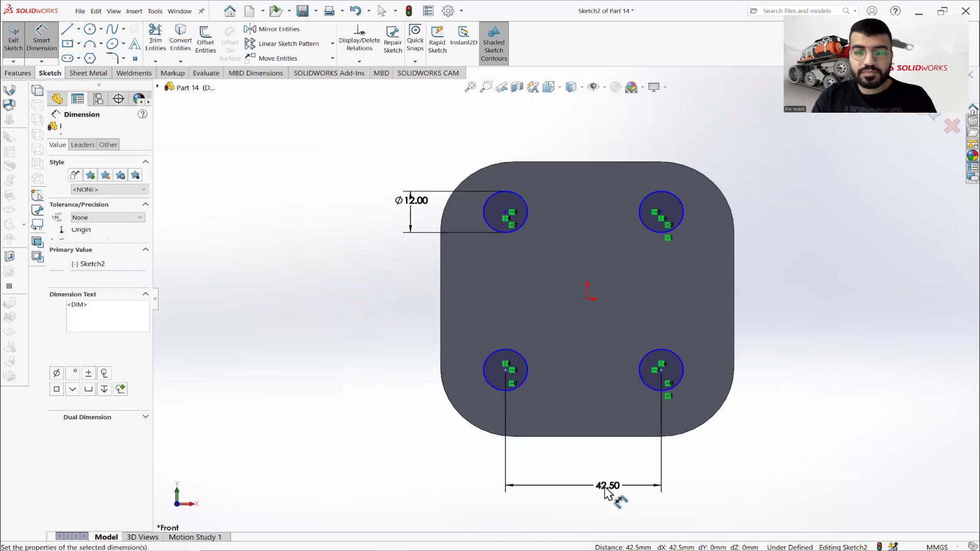
pyautogui.write('555')
pyautogui.press('Return')
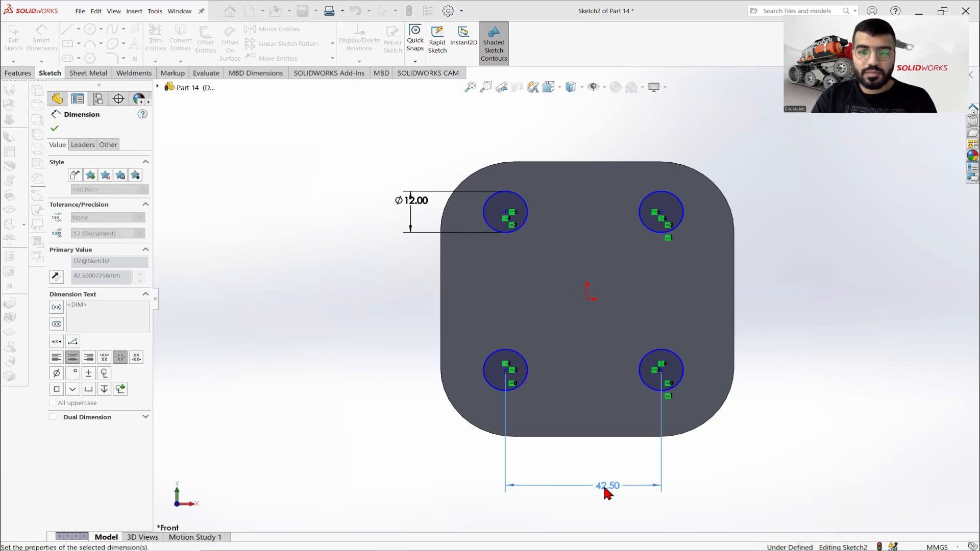
# Set the horizontal spacing of the lower circle centres to 55 mm and check the hole spacing in the Part 14.PNG drawing.
pyautogui.press('f')
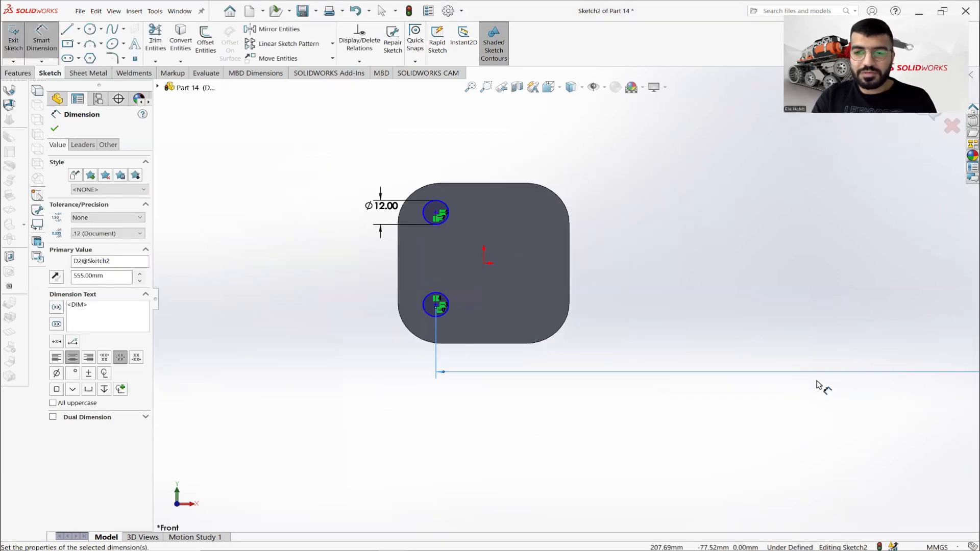
pyautogui.press('f')
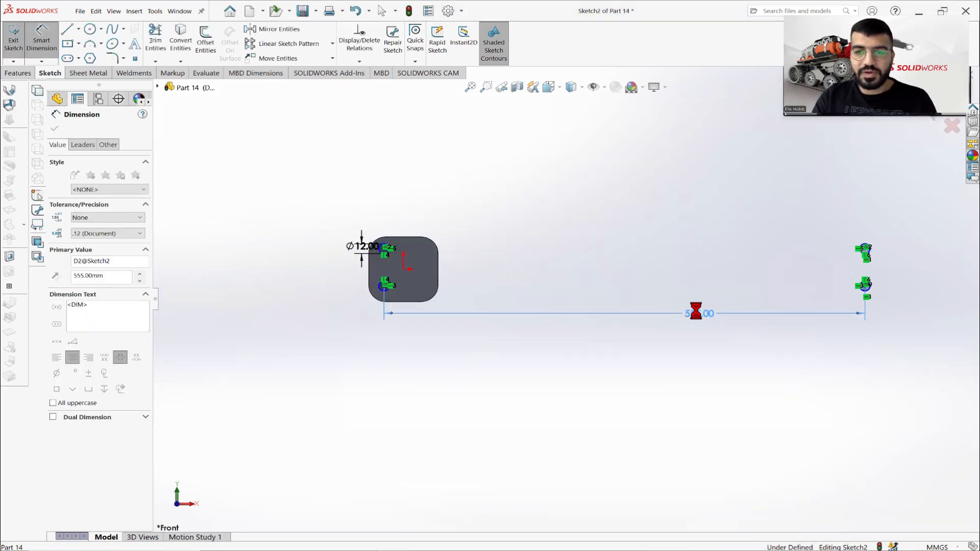
pyautogui.doubleClick(698, 313)
pyautogui.write('55')
pyautogui.press('Return')
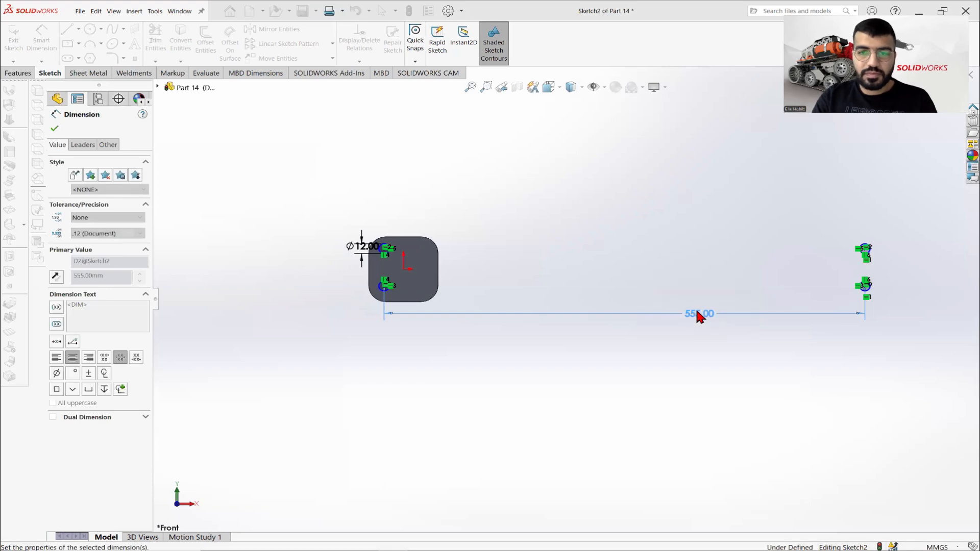
pyautogui.press('f')
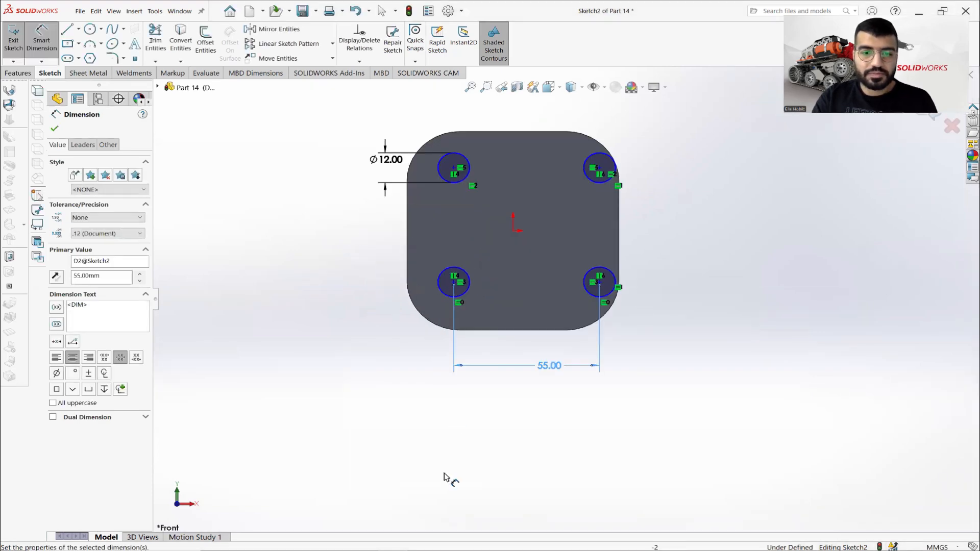
pyautogui.hotkey('alt', 'Tab')
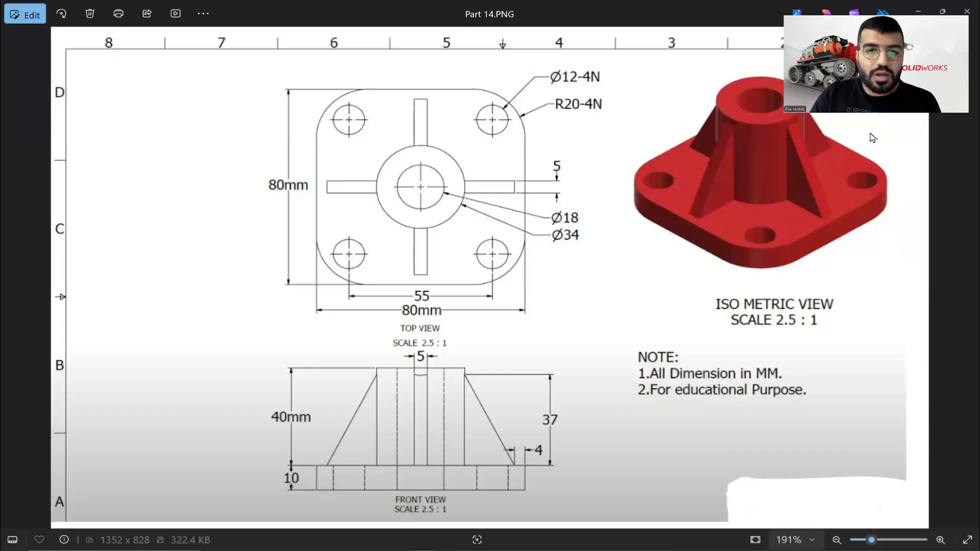
pyautogui.hotkey('alt', 'Tab')
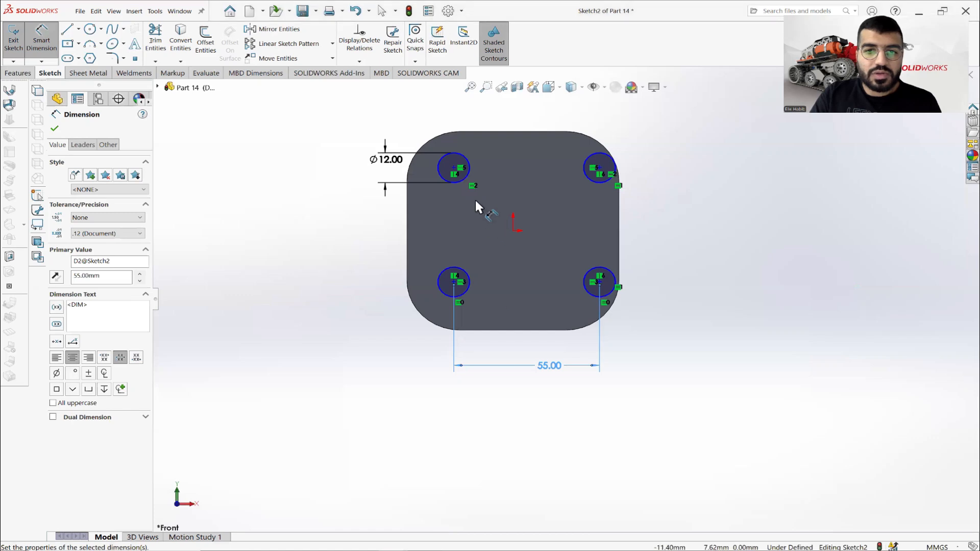
# Dimension the vertical distance between the upper-left and lower-left circle centres beside the plate and set it to 55 mm.
pyautogui.scroll(-3, 466, 186)
pyautogui.click(465, 165)
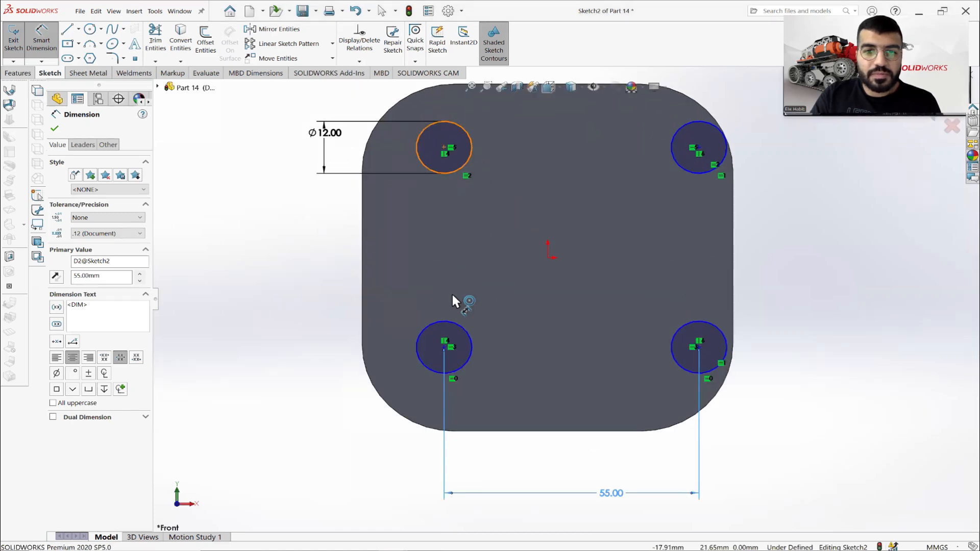
pyautogui.click(457, 323)
pyautogui.click(319, 295)
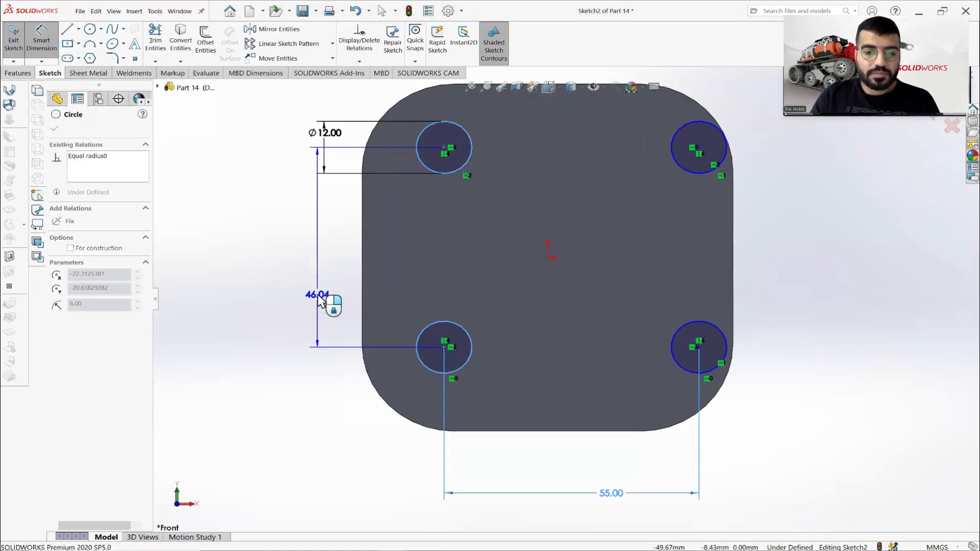
pyautogui.write('55')
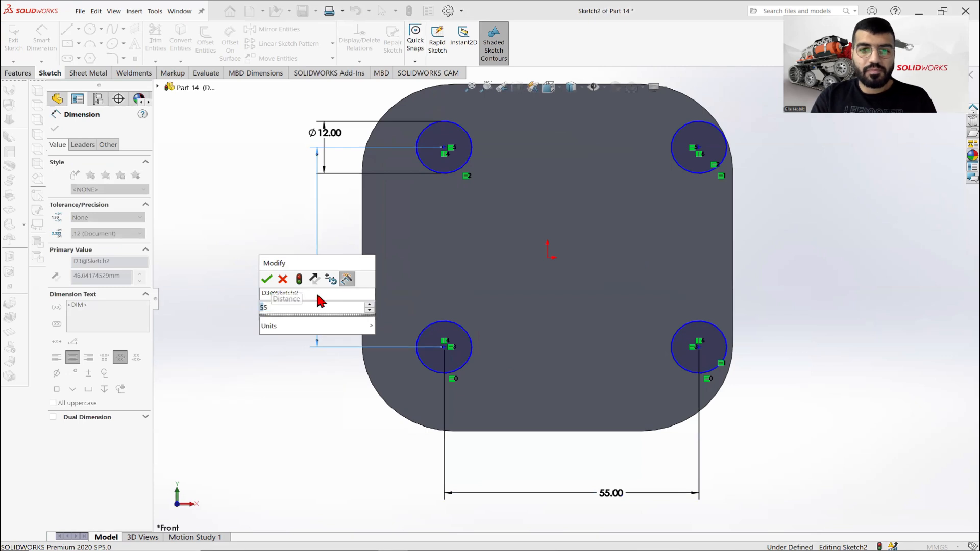
pyautogui.press('Return')
pyautogui.scroll(2, 380, 268)
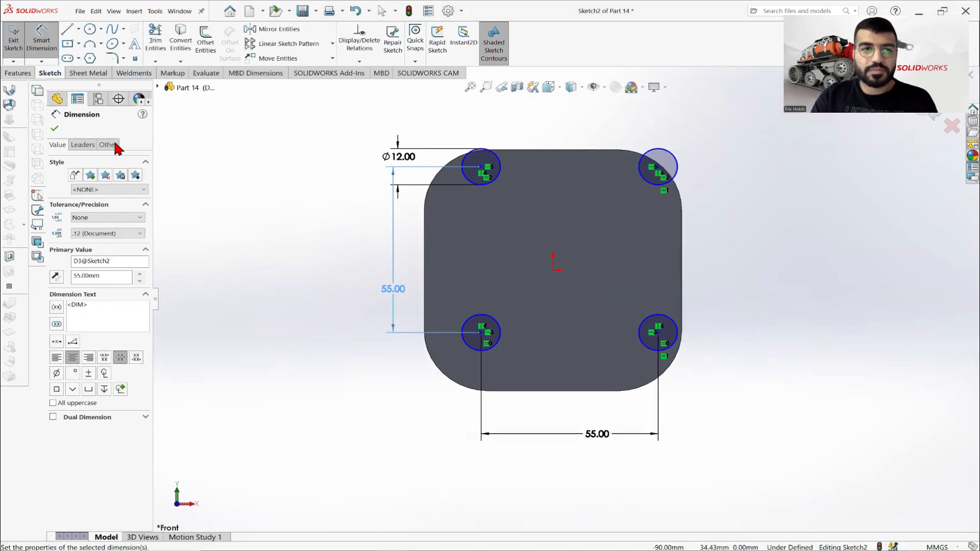
pyautogui.click(55, 129)
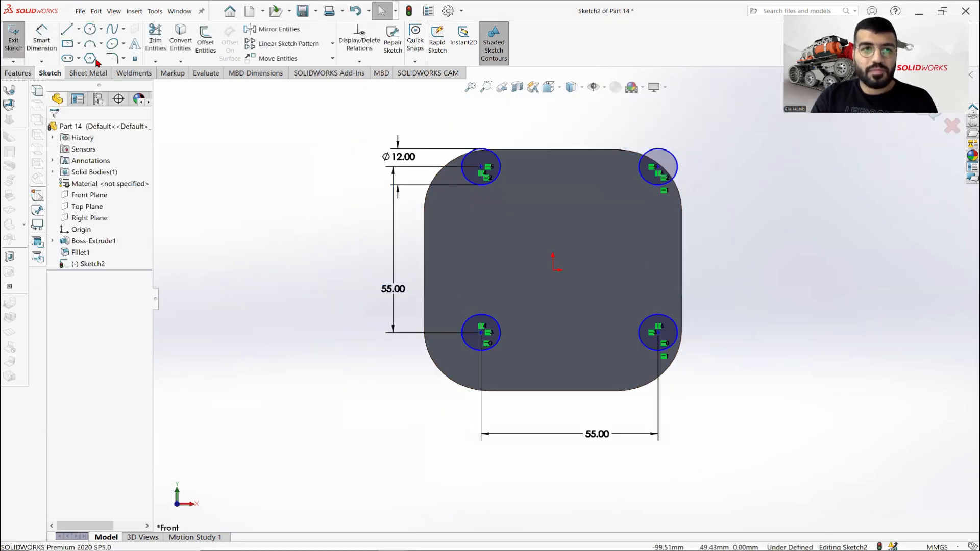
# Draw a vertical centerline about 46 mm long from the origin down past the plate's lower edge.
pyautogui.click(78, 29)
pyautogui.click(90, 57)
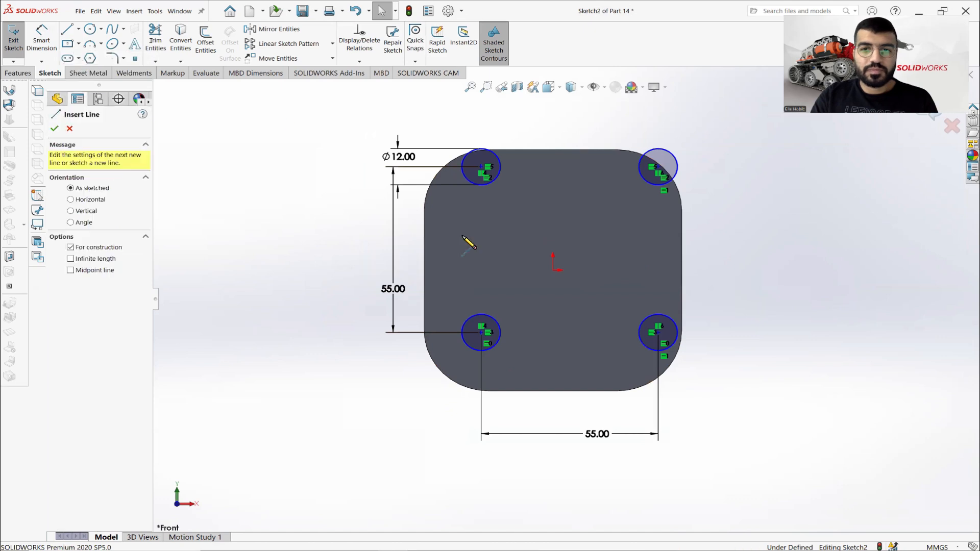
pyautogui.scroll(-2, 505, 230)
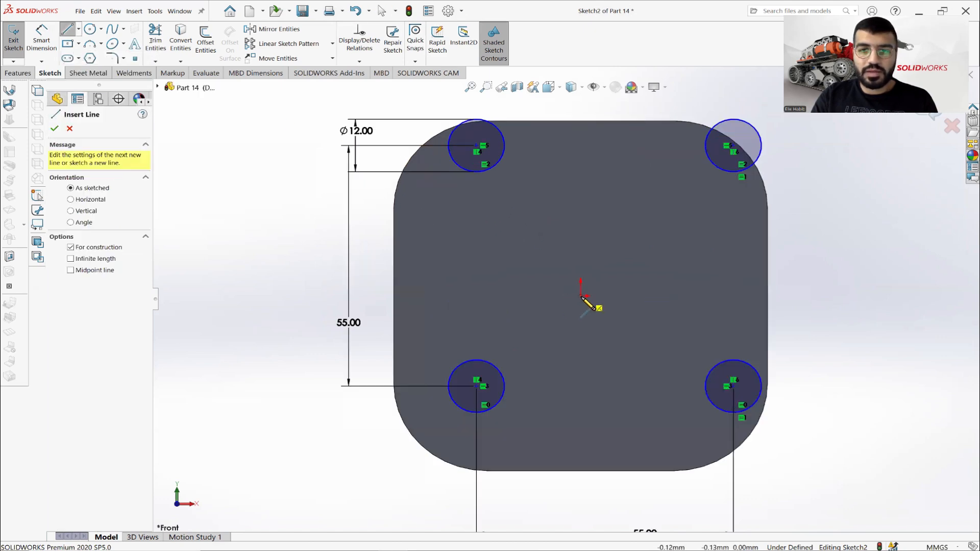
pyautogui.click(581, 296)
pyautogui.press('z')
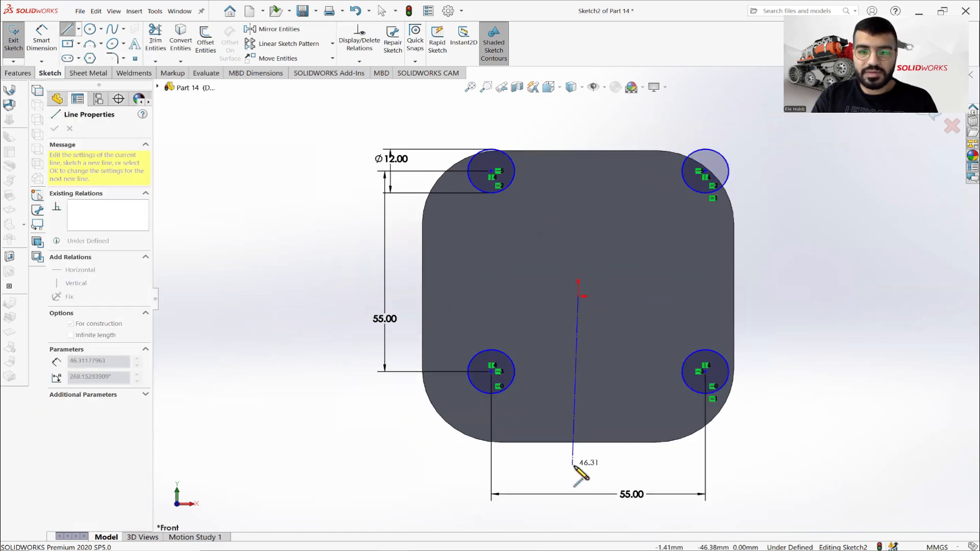
pyautogui.click(579, 466)
pyautogui.rightClick(546, 237)
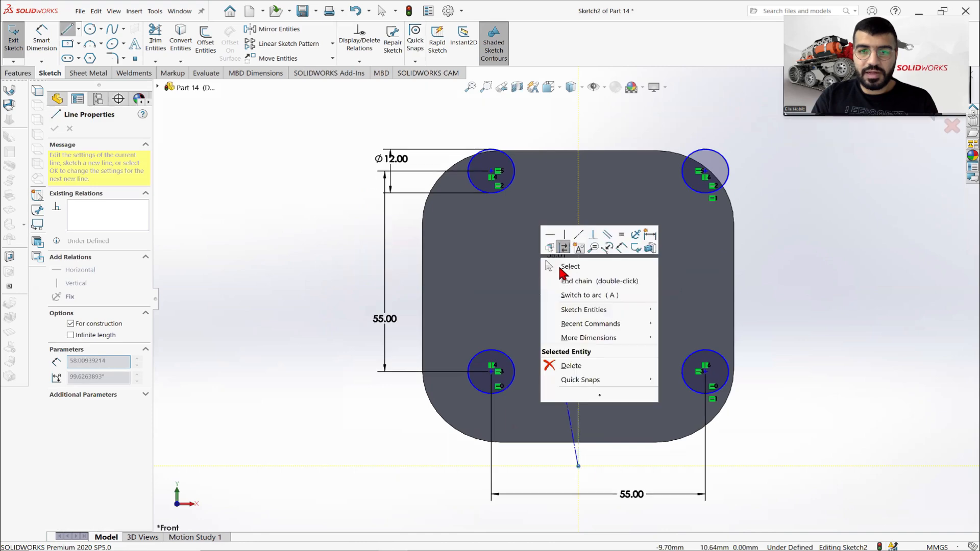
pyautogui.click(564, 242)
# Draw a horizontal centerline about 61 mm long from the origin out past the plate's left edge.
pyautogui.click(78, 30)
pyautogui.click(86, 57)
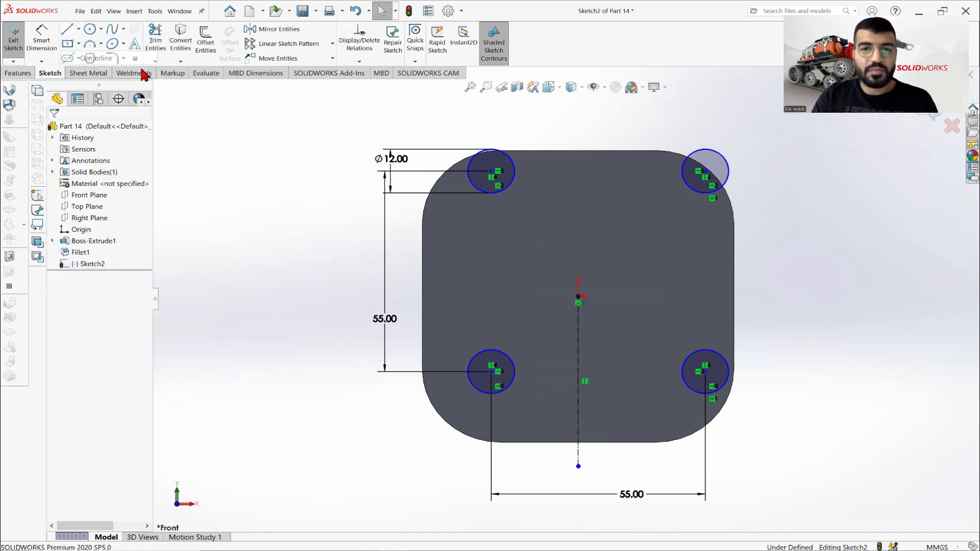
pyautogui.click(579, 296)
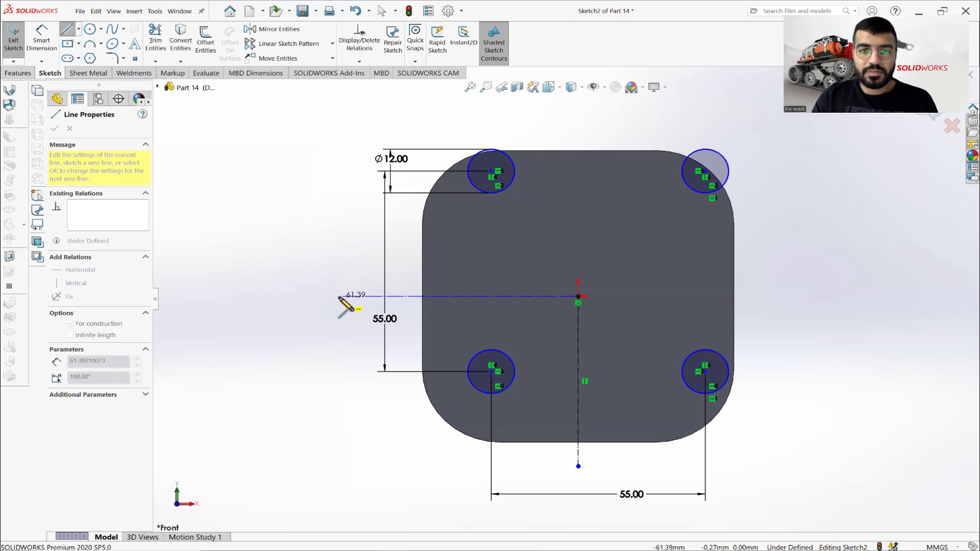
pyautogui.click(339, 296)
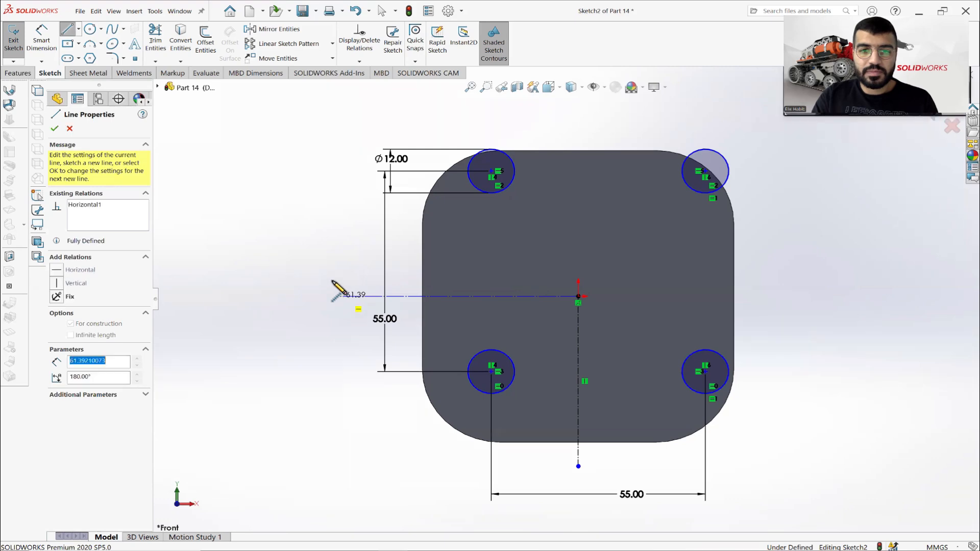
pyautogui.rightClick(318, 251)
pyautogui.click(329, 254)
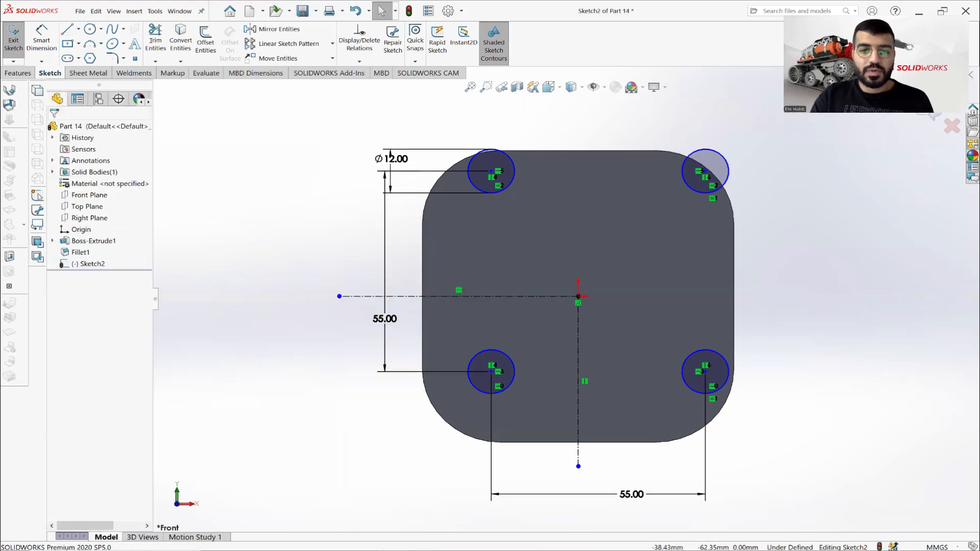
# Check the Part 14.PNG drawing and dimension the lower-left circle's centre from the vertical centerline, entering 55/2 mm.
pyautogui.hotkey('alt', 'Tab')
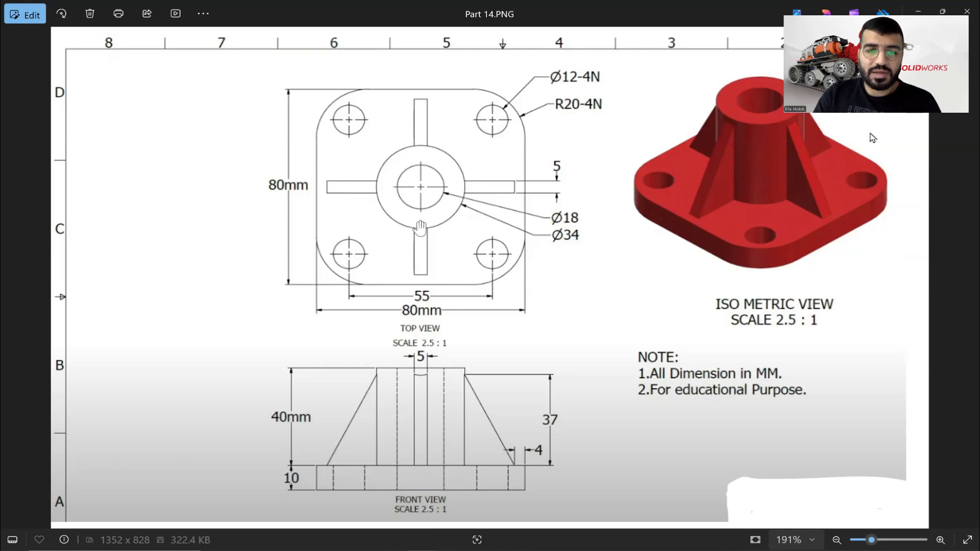
pyautogui.click(422, 549)
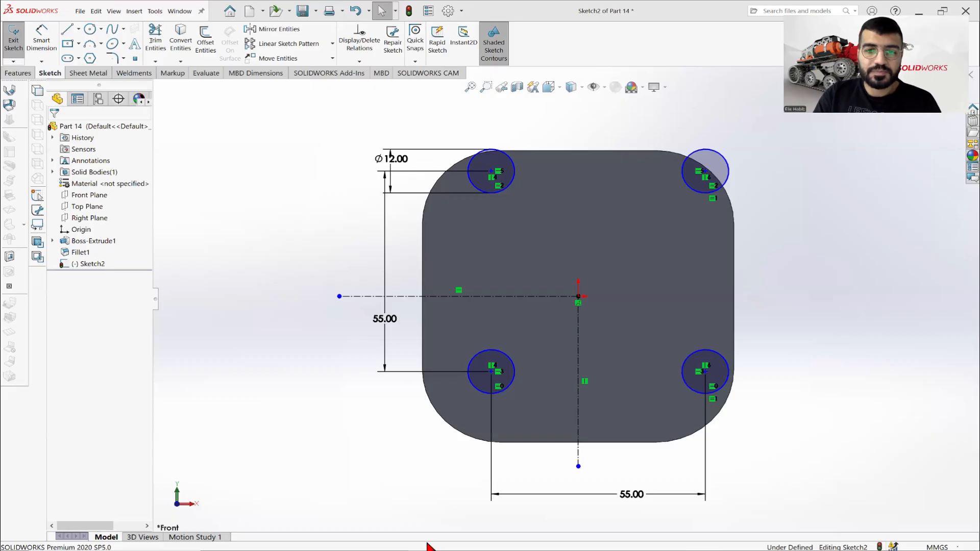
pyautogui.click(54, 43)
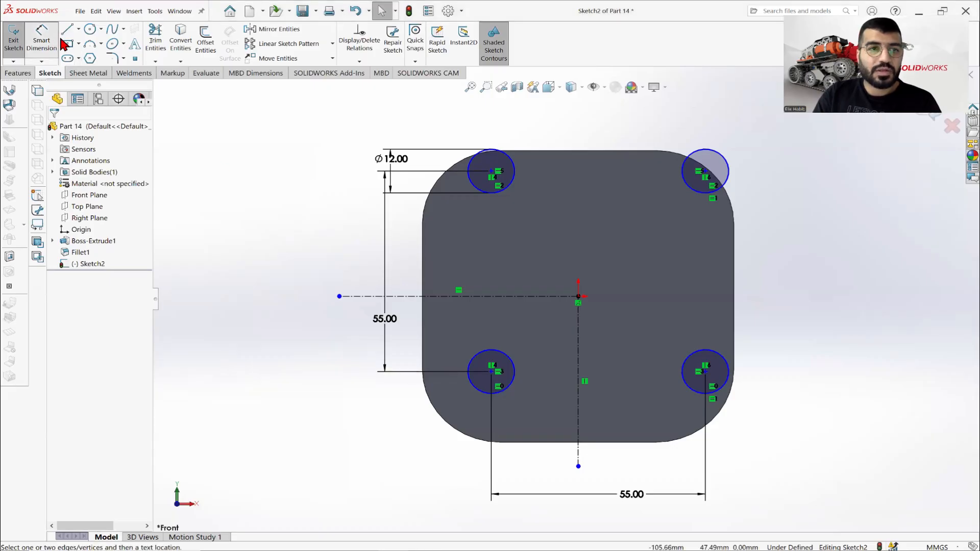
pyautogui.click(490, 371)
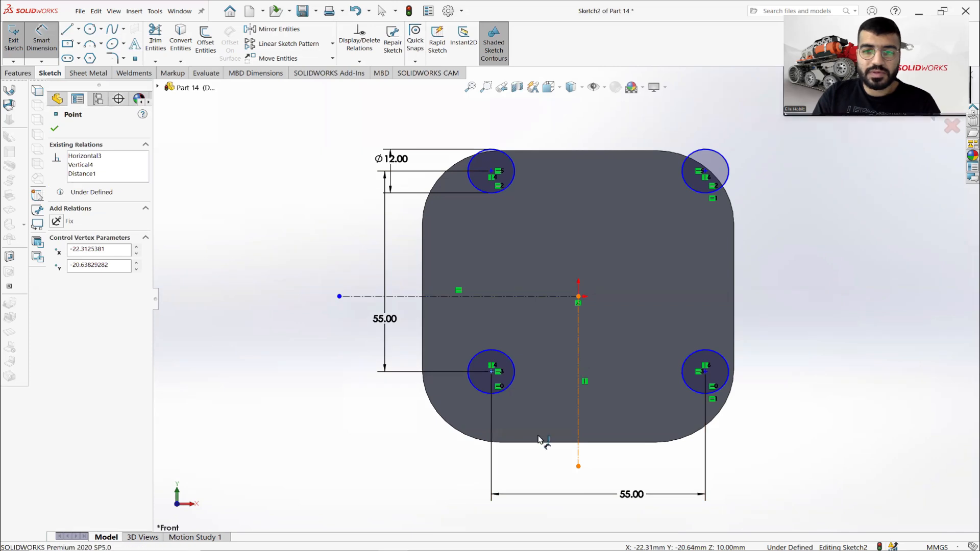
pyautogui.click(579, 444)
pyautogui.click(429, 467)
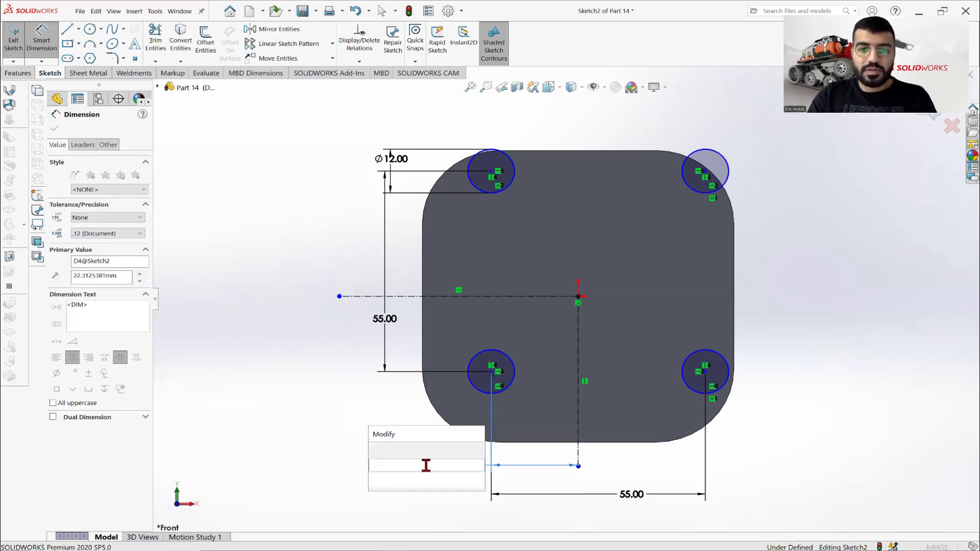
pyautogui.write('55/2')
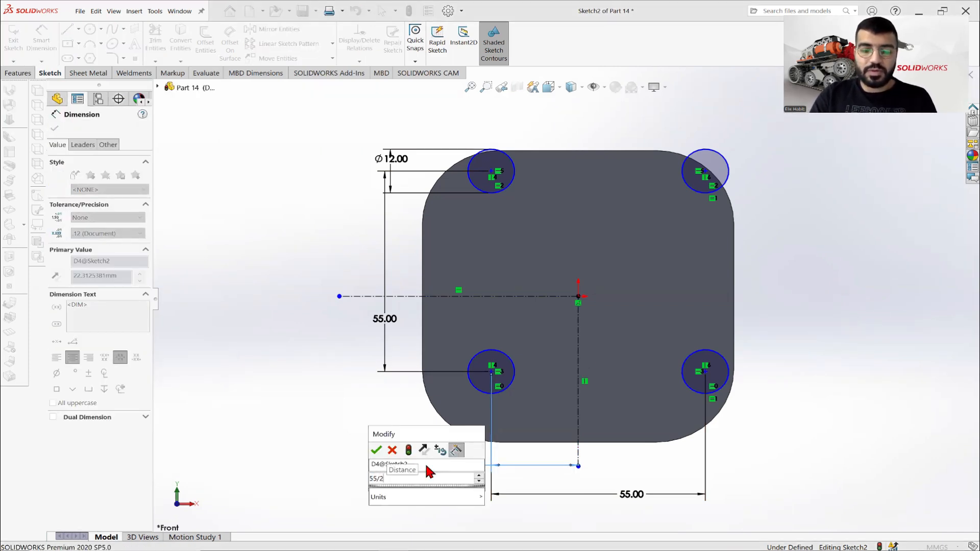
pyautogui.press('Return')
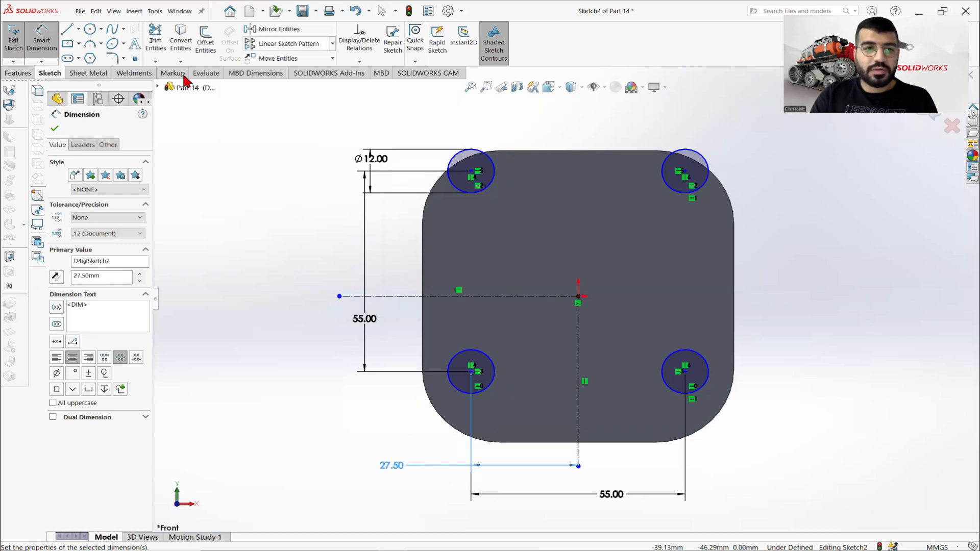
pyautogui.click(55, 128)
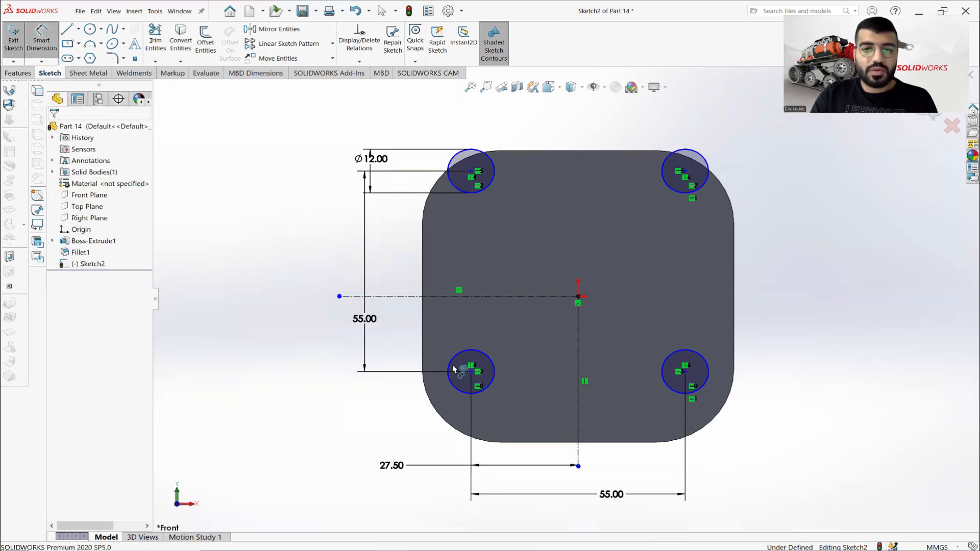
# Add a doubled dimension of 55 mm between the lower-left circle's centre and the horizontal centerline.
pyautogui.click(470, 371)
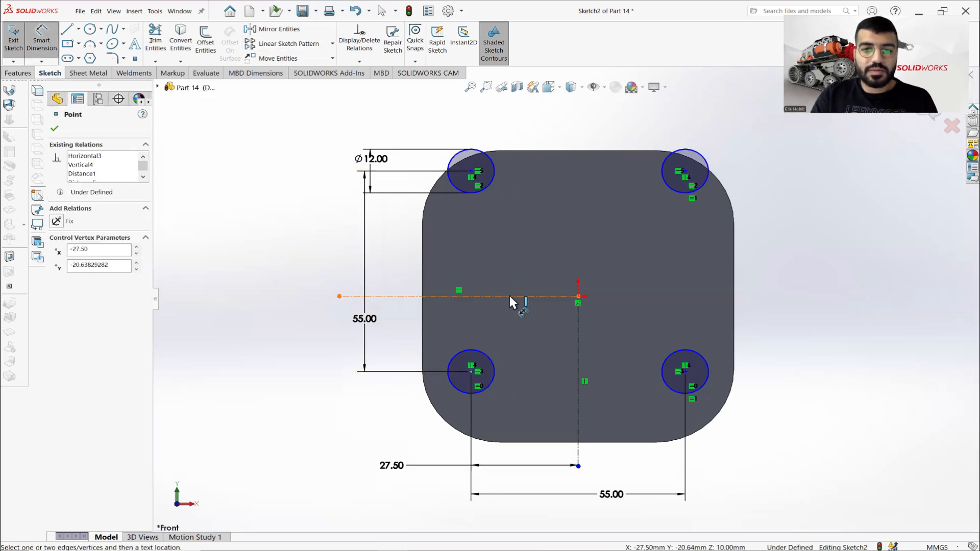
pyautogui.click(507, 295)
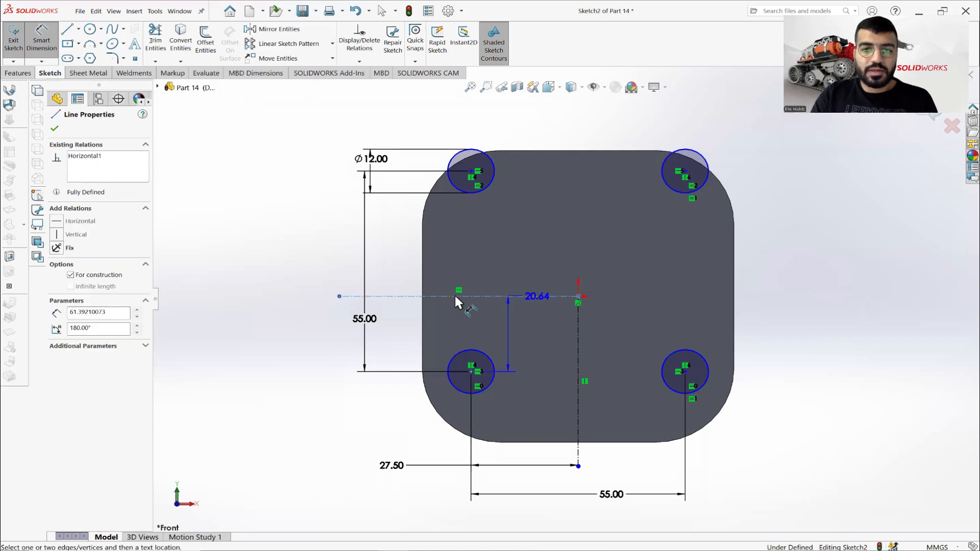
pyautogui.click(265, 303)
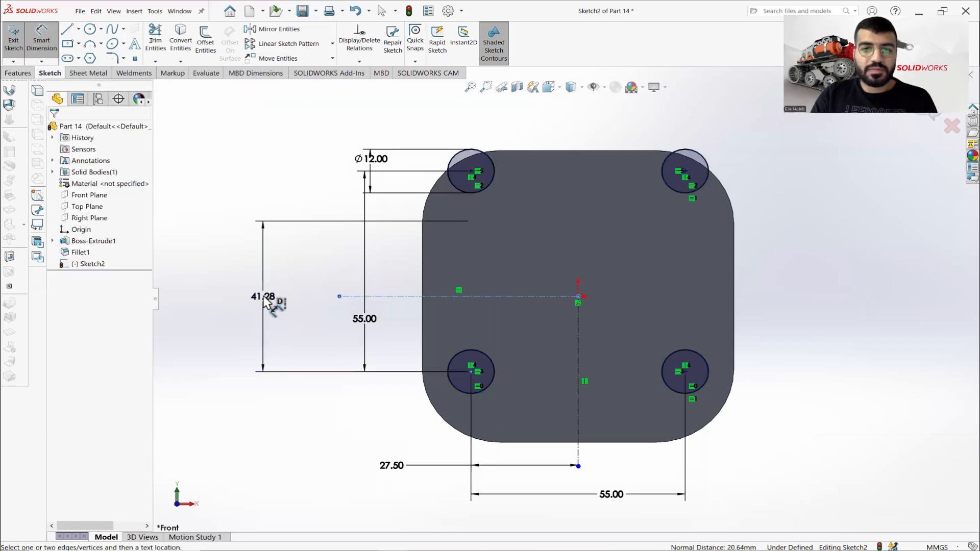
pyautogui.write('55')
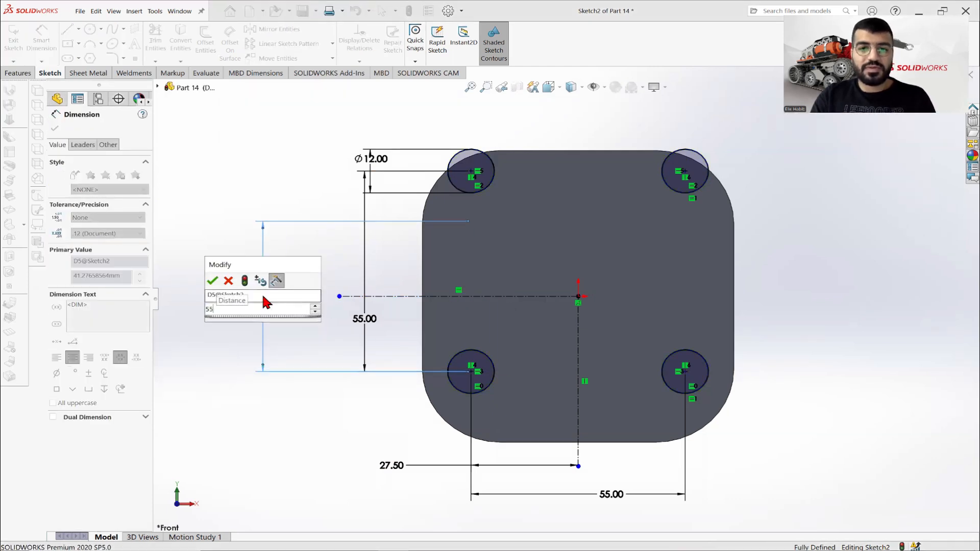
pyautogui.press('Return')
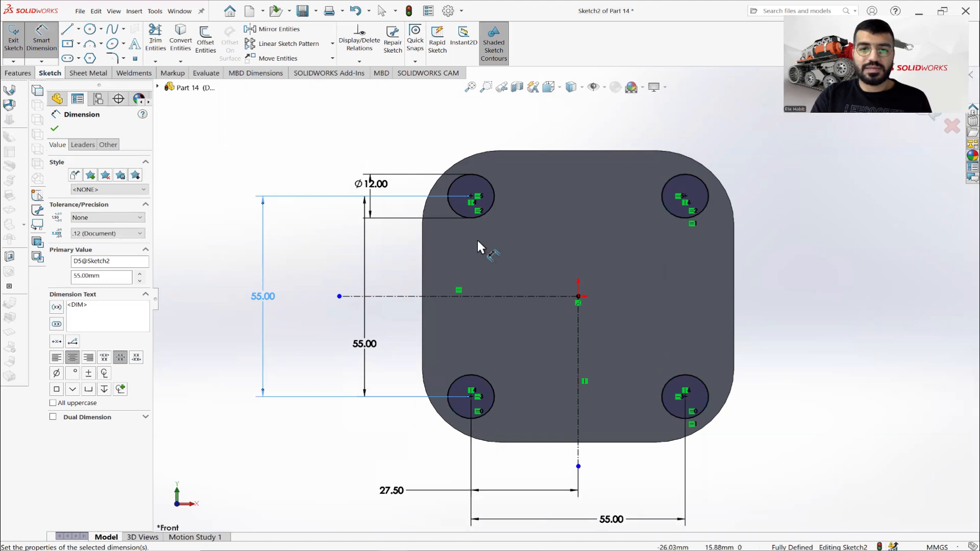
pyautogui.click(55, 130)
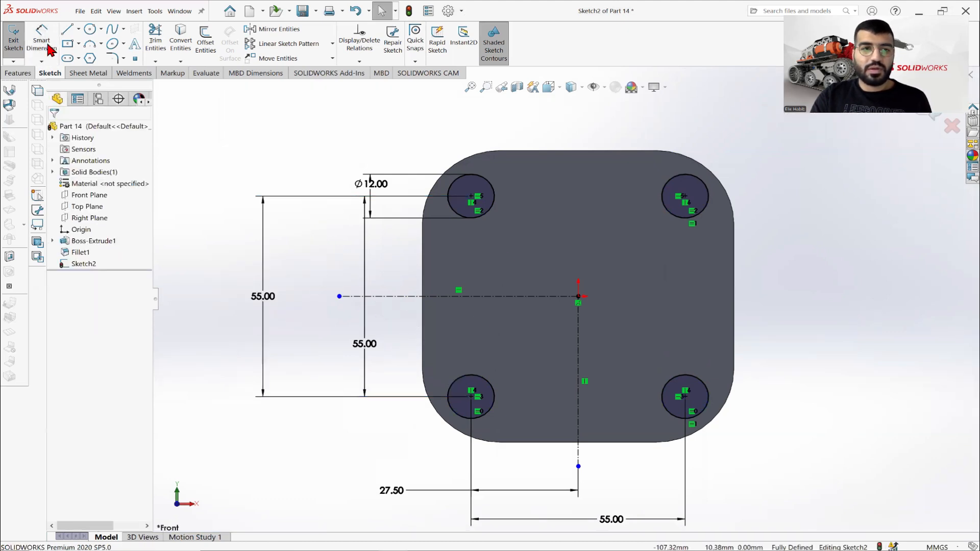
pyautogui.click(472, 398)
pyautogui.click(477, 297)
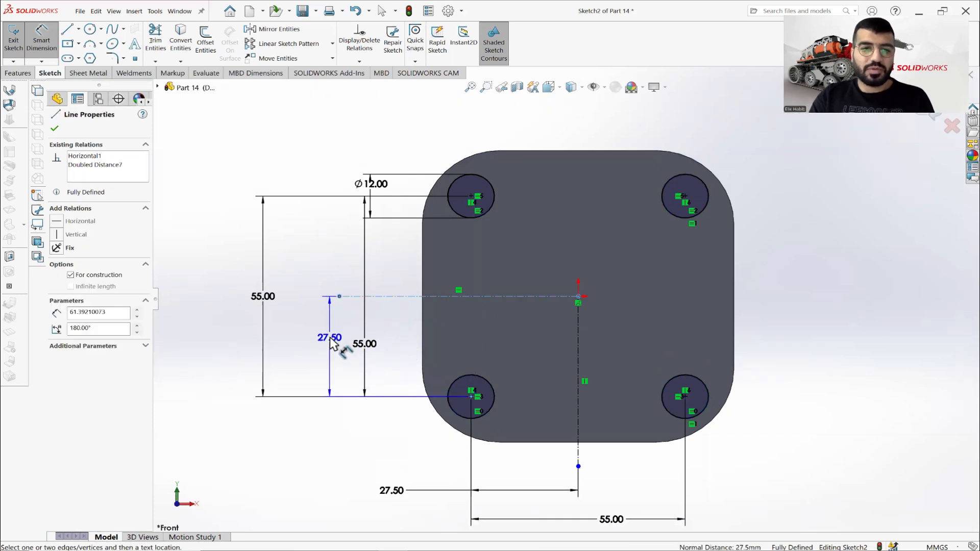
pyautogui.press('Escape')
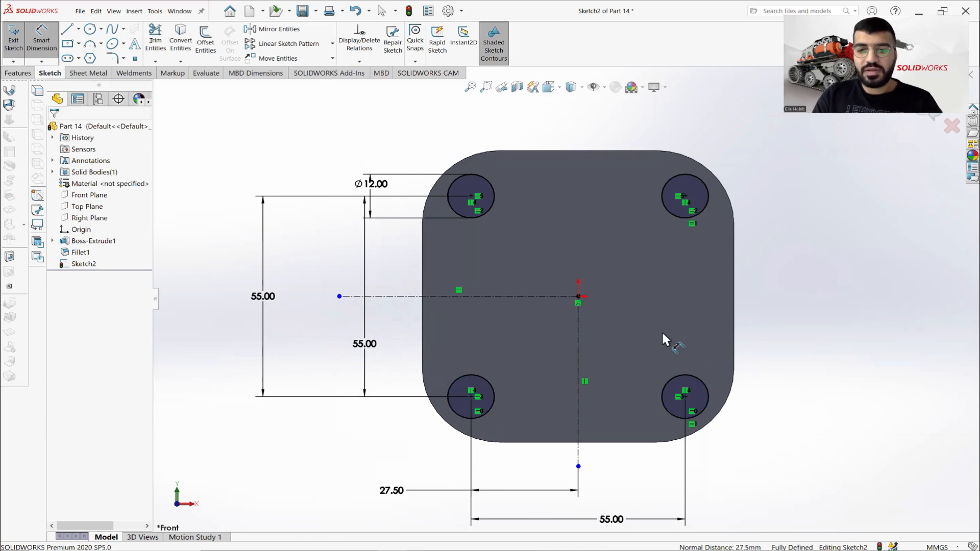
# Cut the four corner circles through the base plate with an Extruded Cut using the Through All end condition.
pyautogui.moveTo(661, 330); pyautogui.dragTo(684, 297, button='middle')
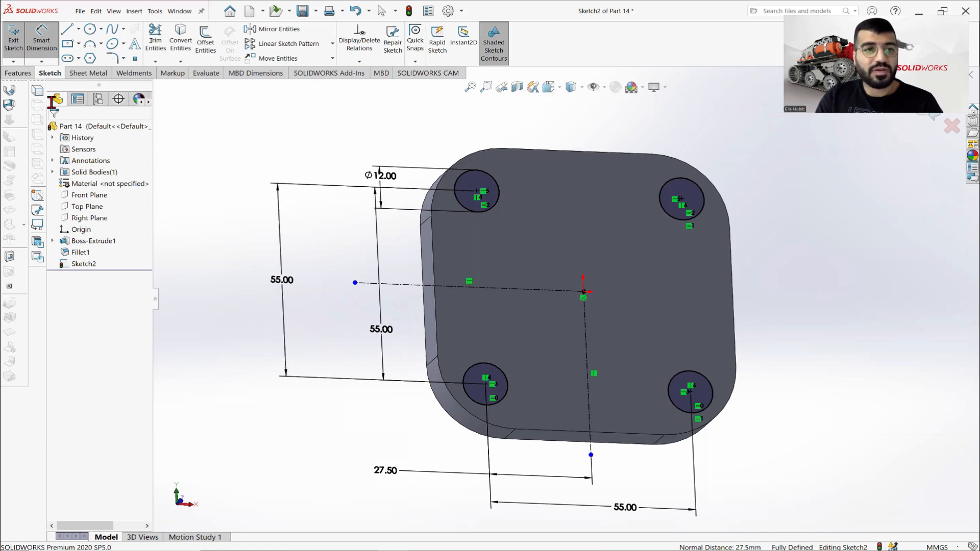
pyautogui.click(17, 73)
pyautogui.click(159, 43)
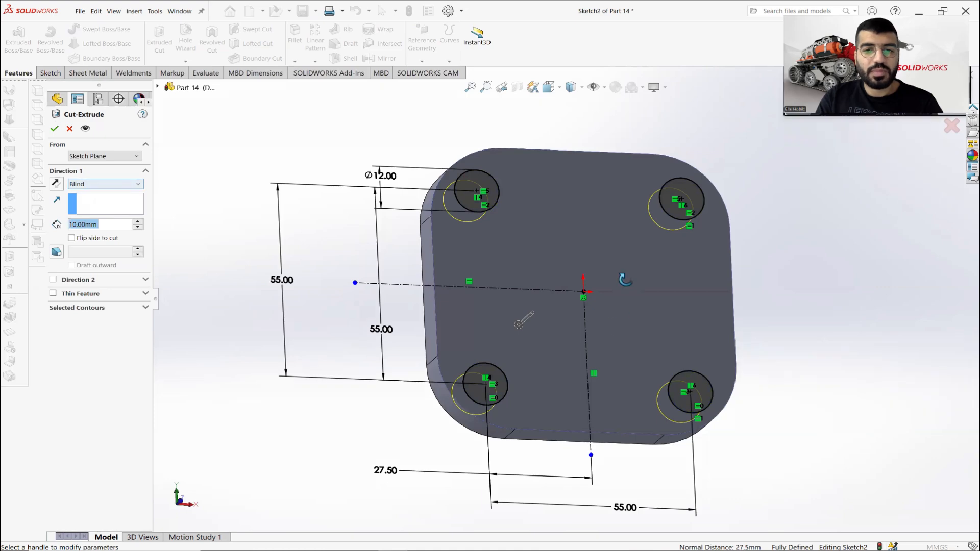
pyautogui.click(80, 184)
pyautogui.click(88, 207)
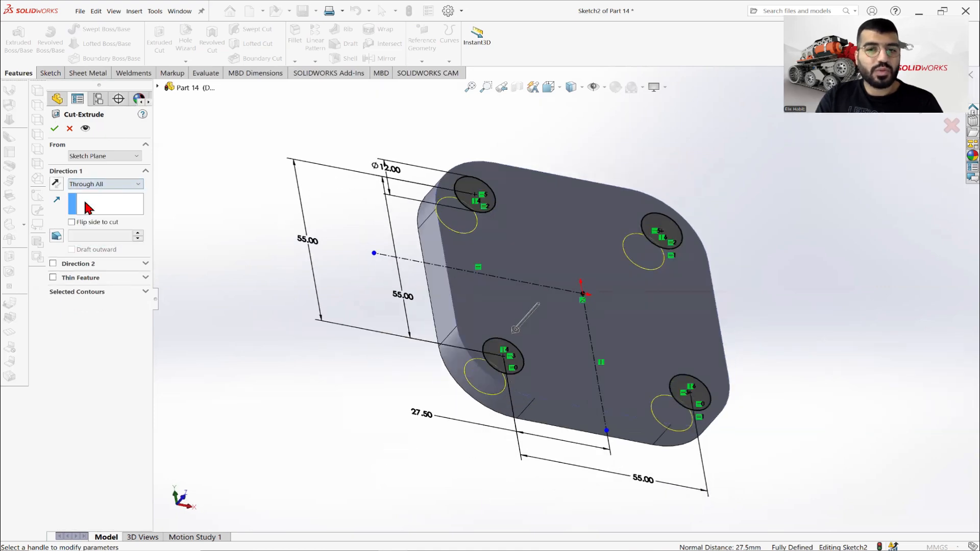
pyautogui.click(56, 129)
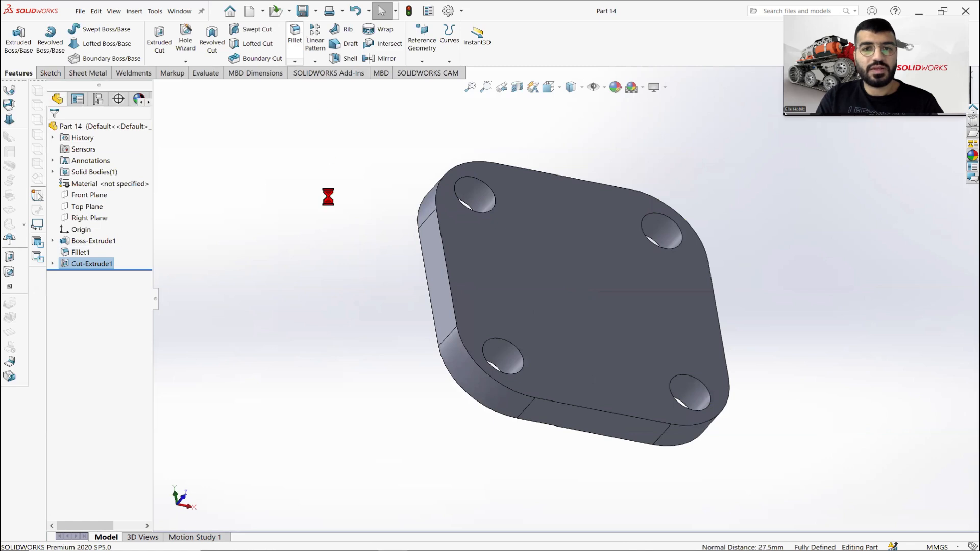
# Orient the view normal to the base plate's large front face.
pyautogui.rightClick(580, 253)
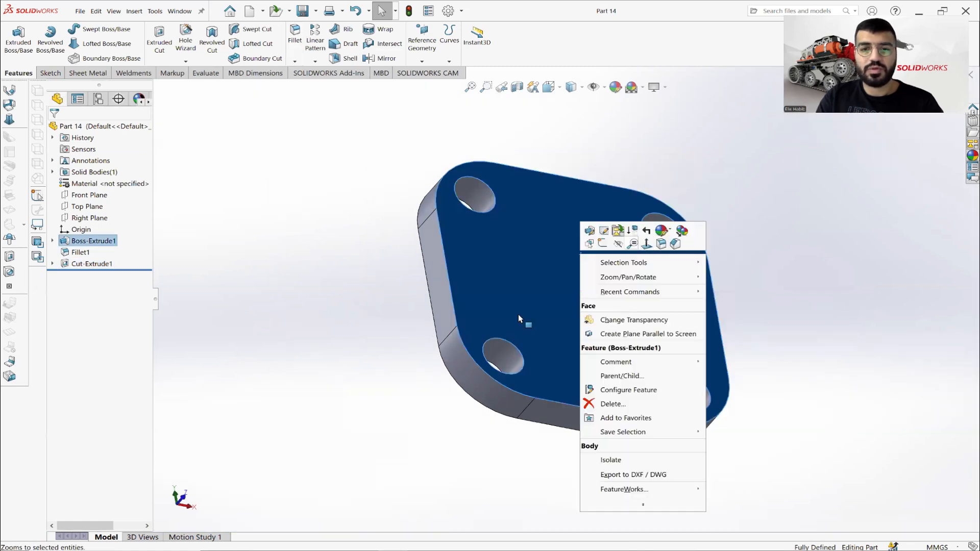
pyautogui.click(647, 244)
pyautogui.click(196, 304)
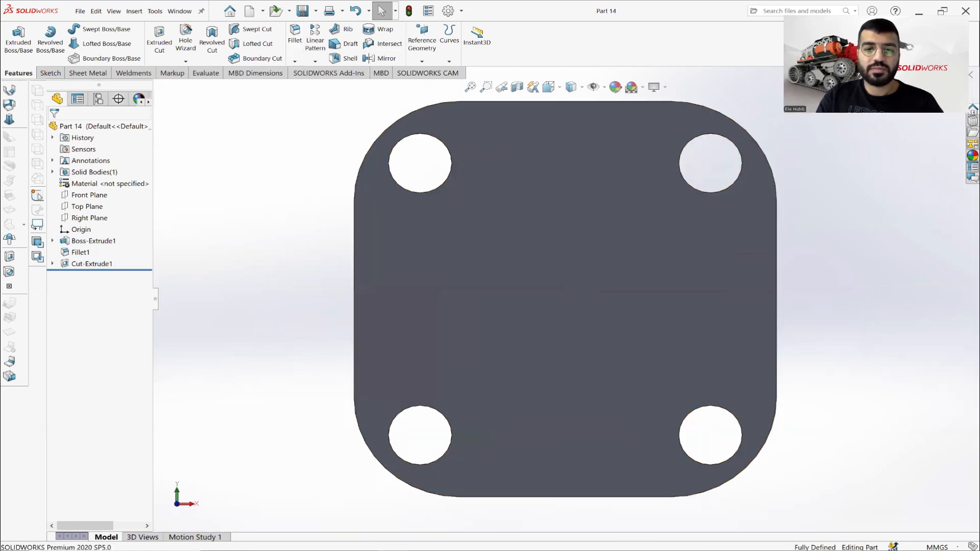
# Check the Part 14.PNG drawing and sketch a circle about 25 mm in diameter on the plate's front face, left of the origin.
pyautogui.hotkey('alt', 'Tab')
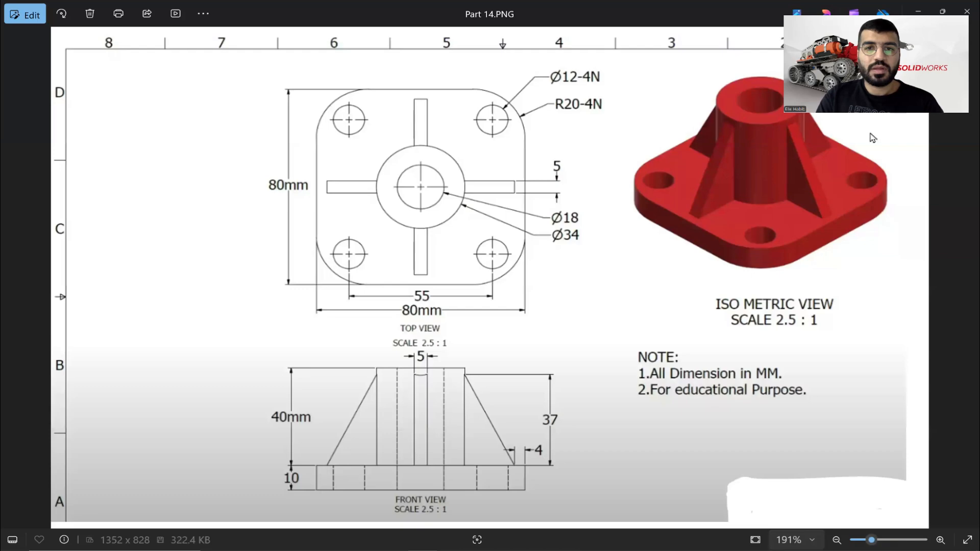
pyautogui.hotkey('alt', 'Tab')
pyautogui.hotkey('alt', 'Tab')
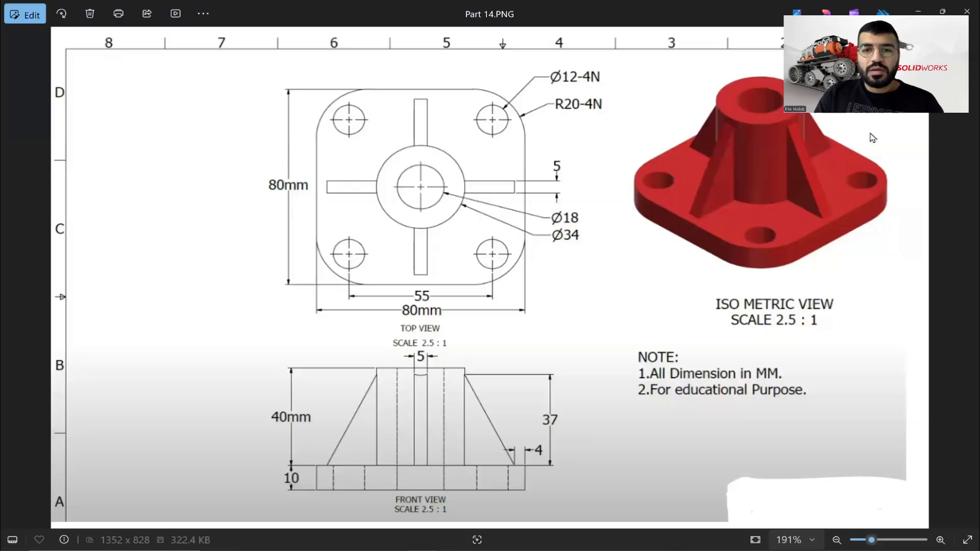
pyautogui.hotkey('alt', 'Tab')
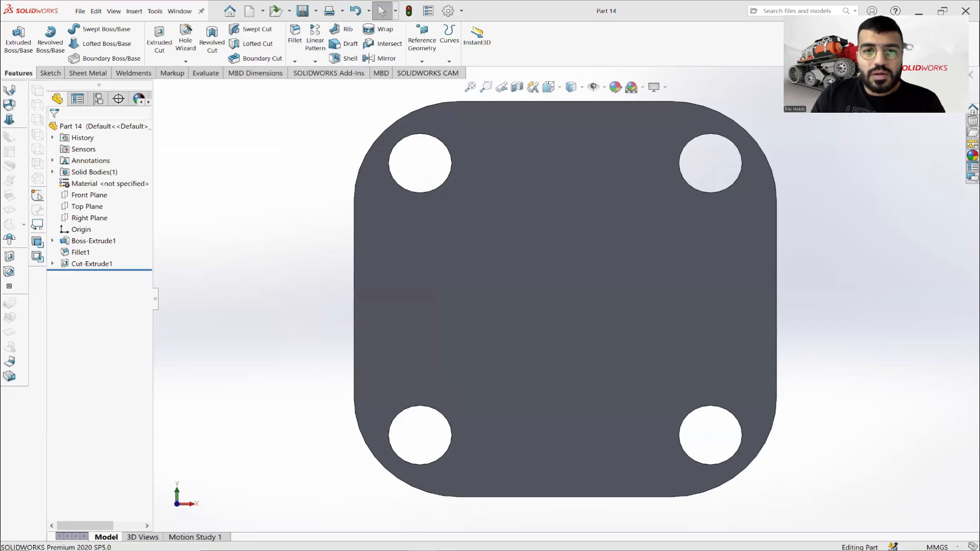
pyautogui.hotkey('alt', 'Tab')
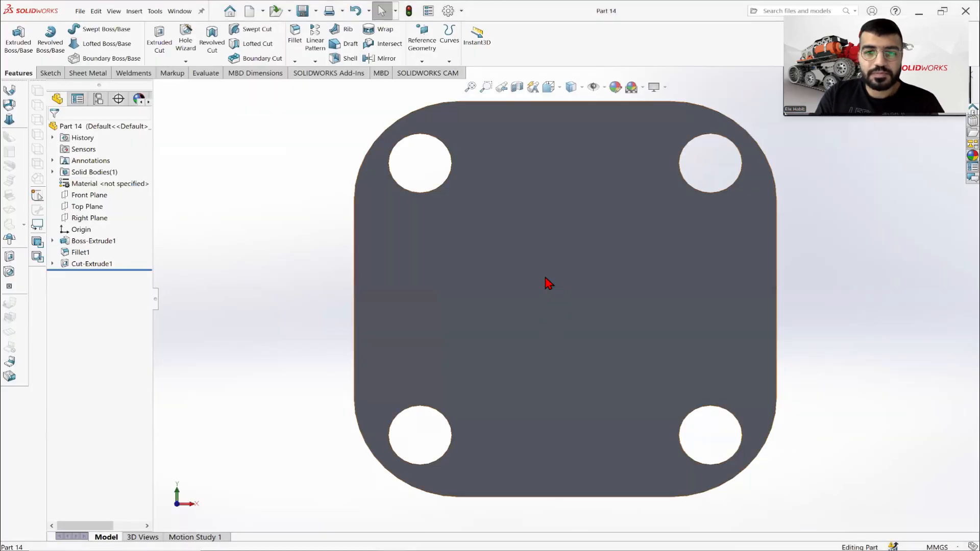
pyautogui.click(545, 278)
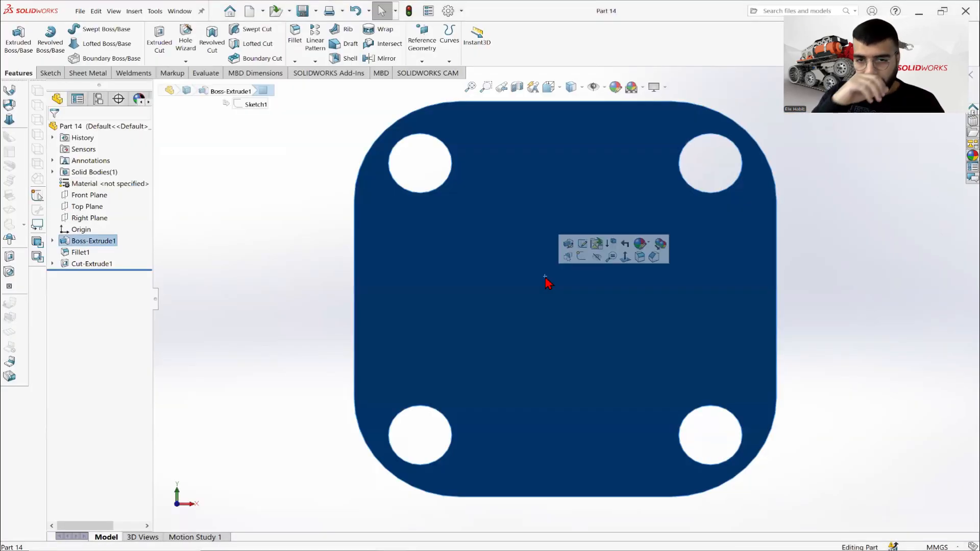
pyautogui.click(50, 73)
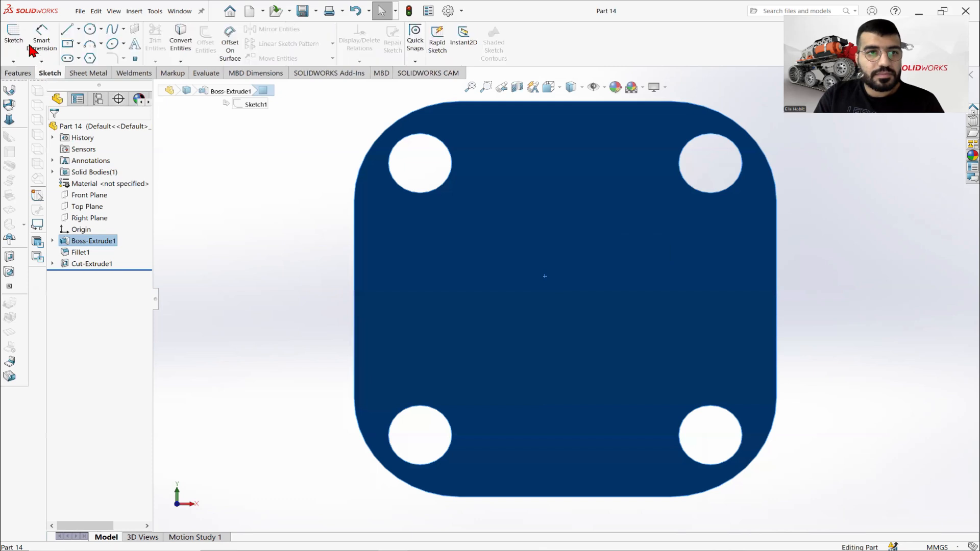
pyautogui.click(14, 41)
pyautogui.click(101, 29)
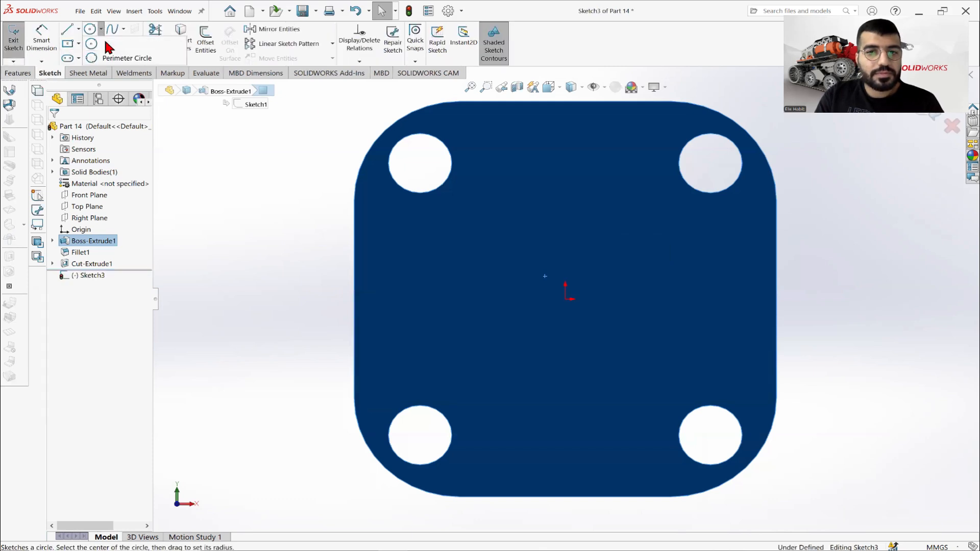
pyautogui.click(108, 44)
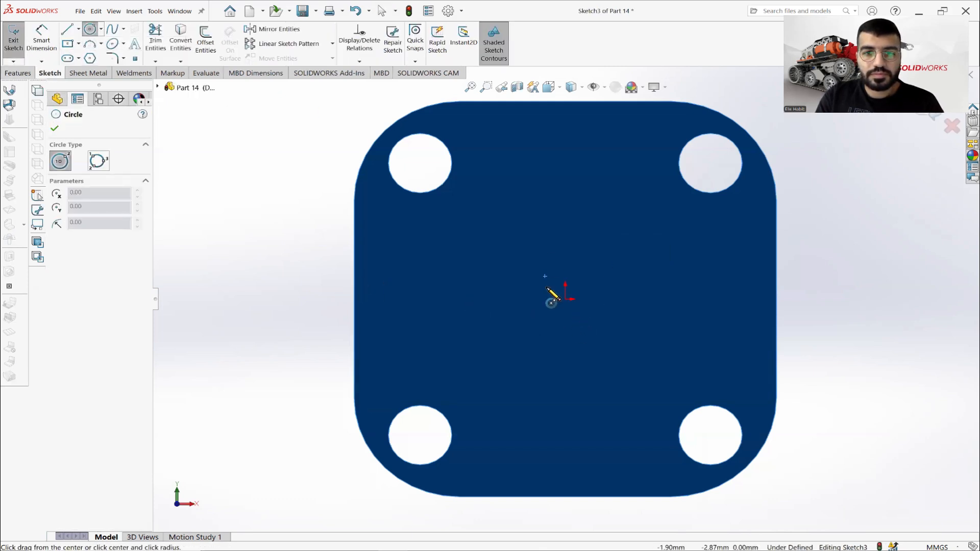
pyautogui.click(493, 298)
pyautogui.click(501, 260)
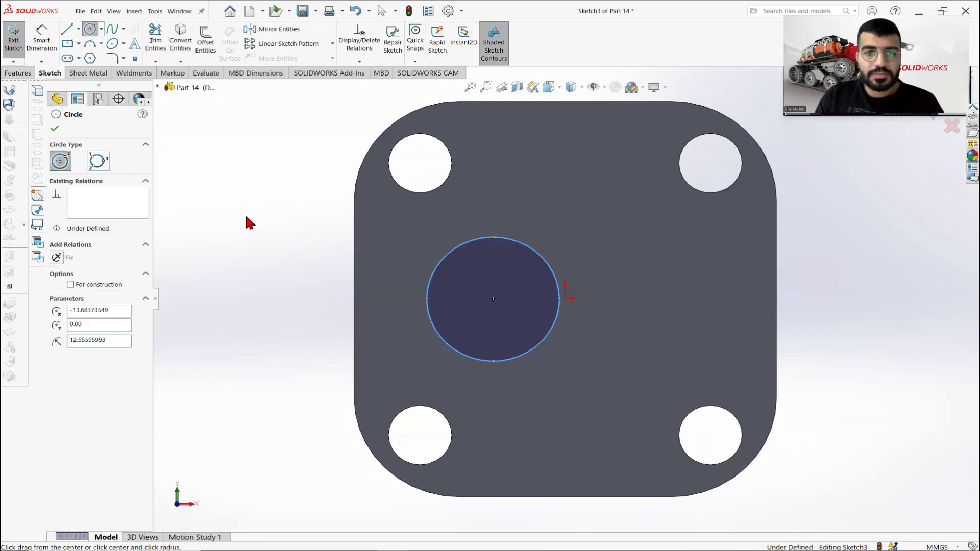
# Dimension the sketched circle's diameter and set it to 34 mm.
pyautogui.click(41, 41)
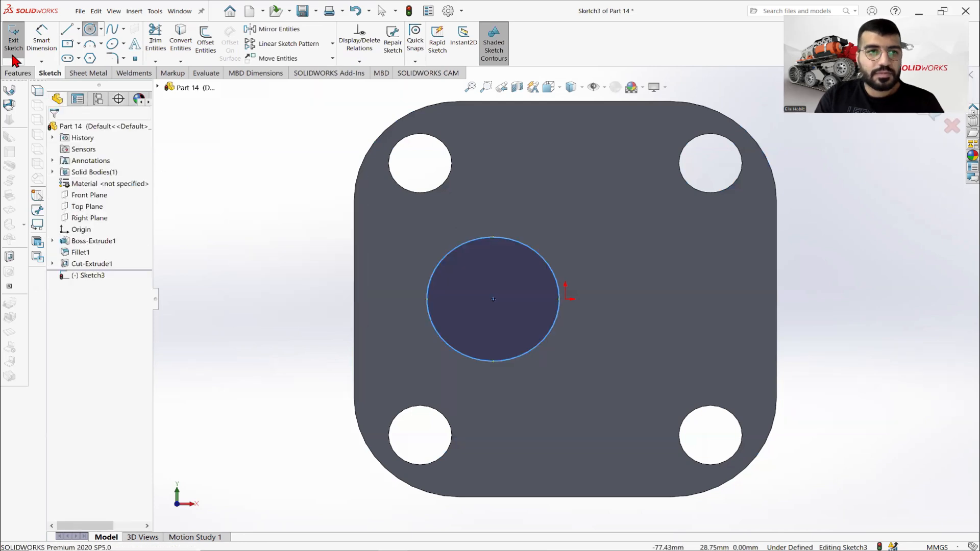
pyautogui.click(439, 264)
pyautogui.click(291, 262)
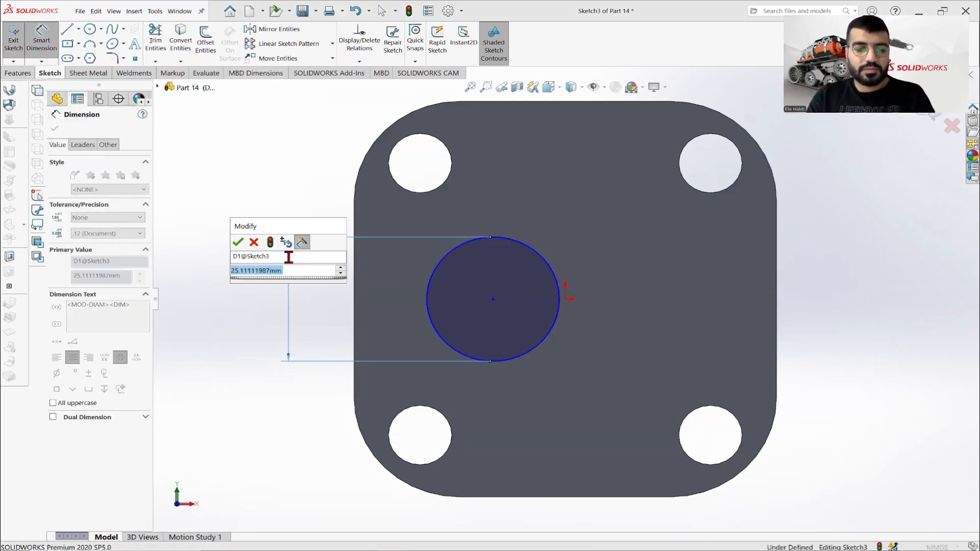
pyautogui.write('30')
pyautogui.press('Return')
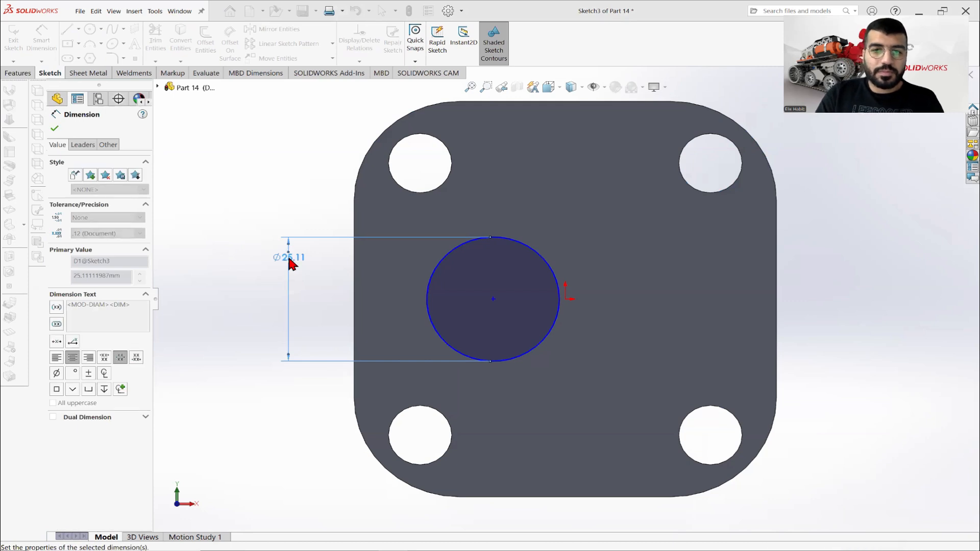
pyautogui.click(55, 129)
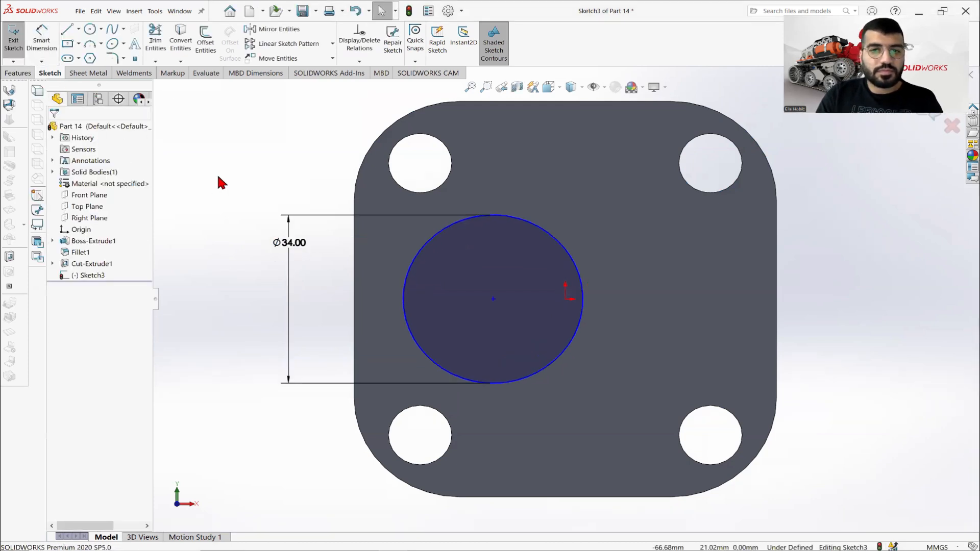
# Draw a centerline from the midpoint of the plate's bottom edge to the circle's centre and make it vertical.
pyautogui.click(78, 29)
pyautogui.click(84, 61)
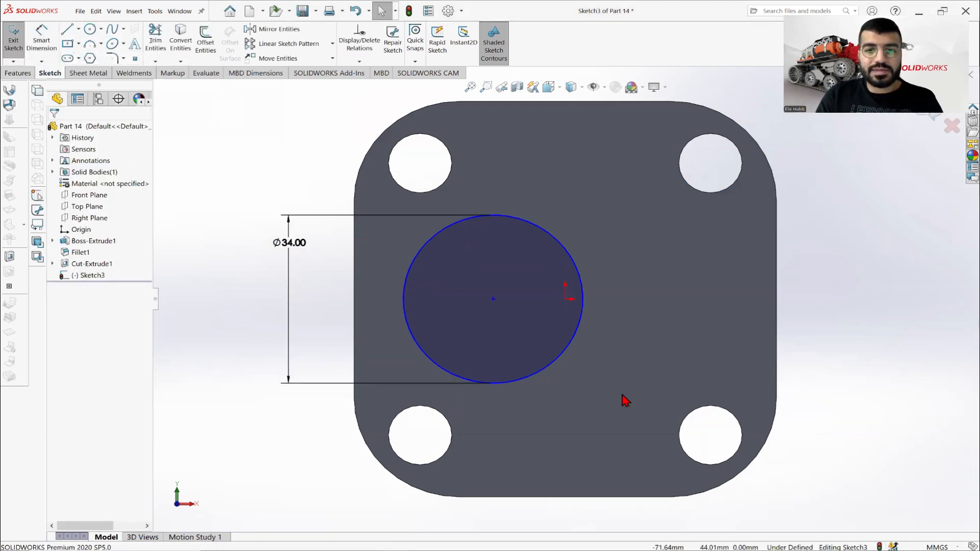
pyautogui.click(565, 496)
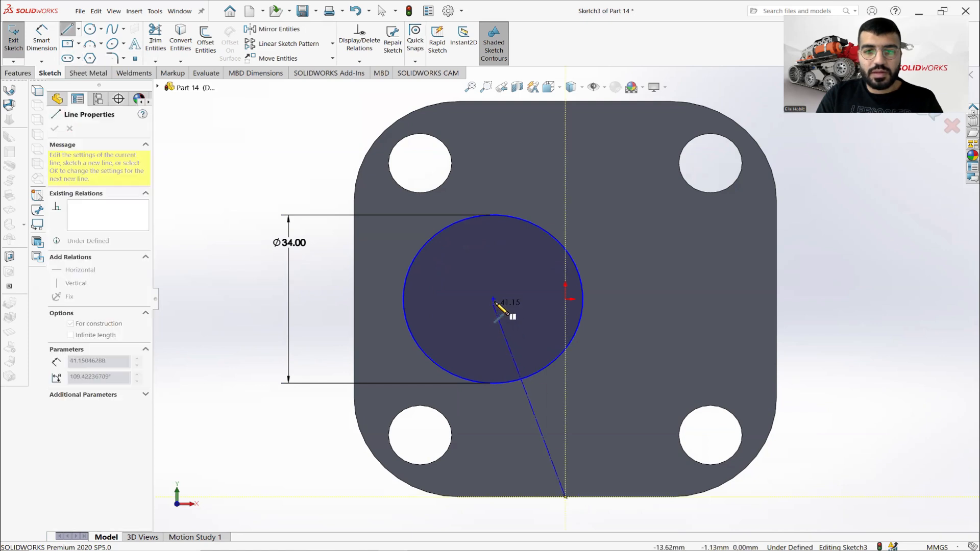
pyautogui.click(494, 298)
pyautogui.rightClick(690, 242)
pyautogui.click(735, 280)
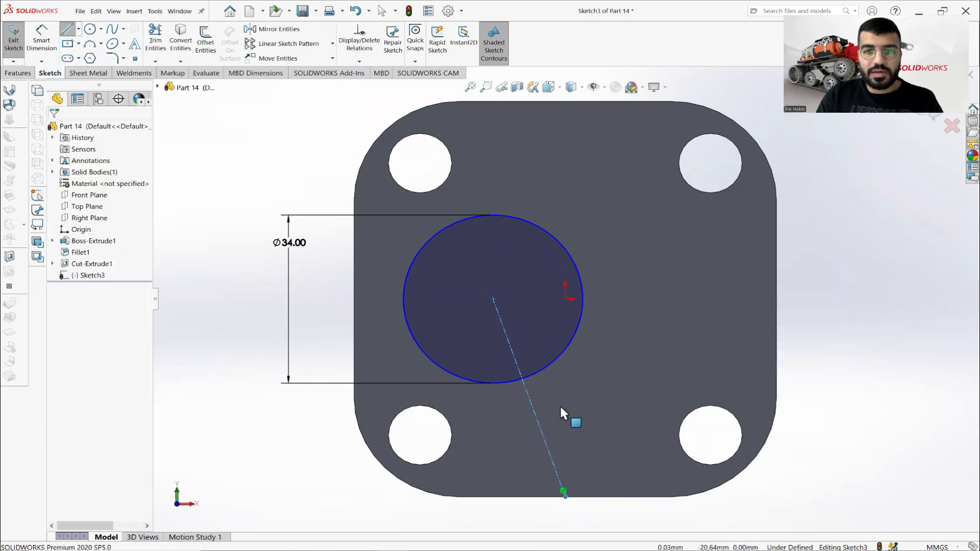
pyautogui.click(531, 400)
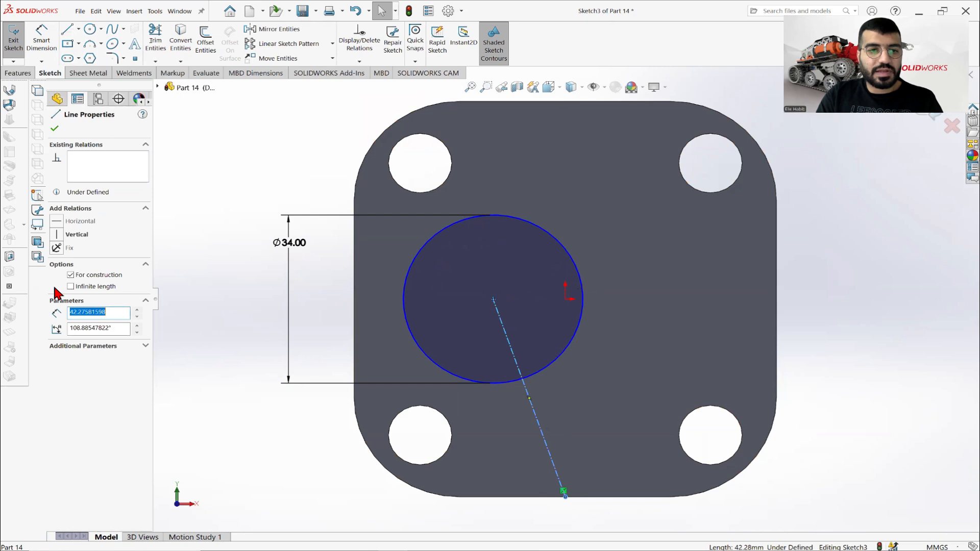
pyautogui.click(74, 238)
pyautogui.click(240, 247)
# Try to tie the circle's centre to the plate's left edge midpoint with a centerline constrained to horizontal.
pyautogui.click(78, 29)
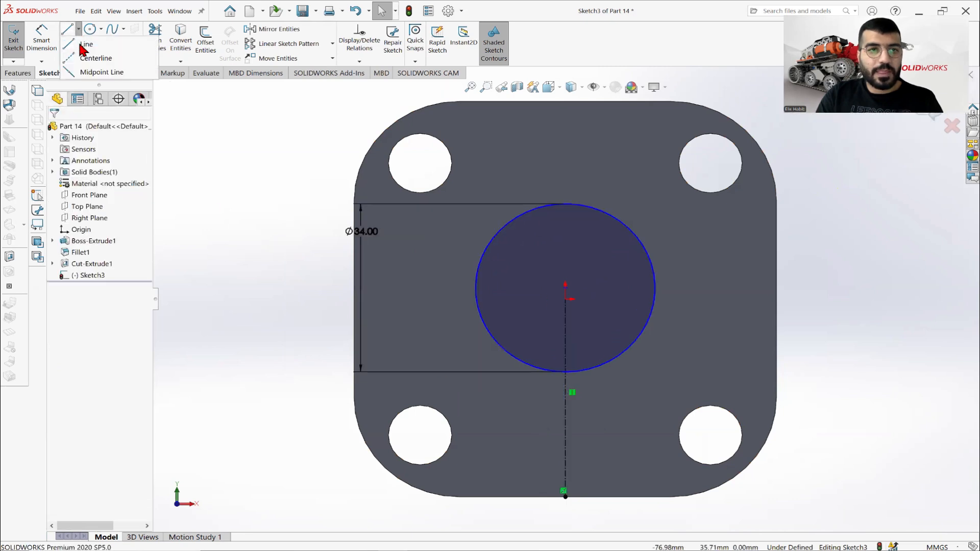
pyautogui.click(83, 46)
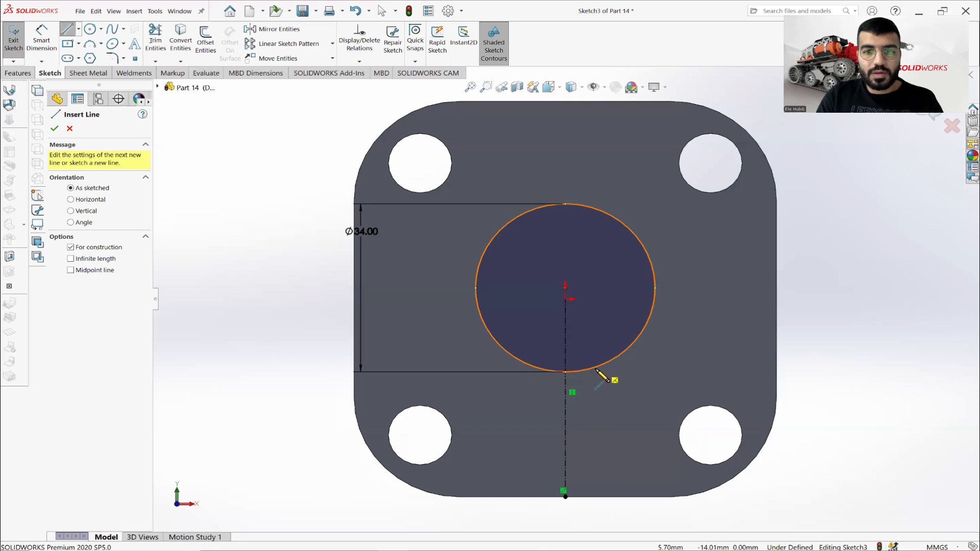
pyautogui.scroll(-5, 587, 338)
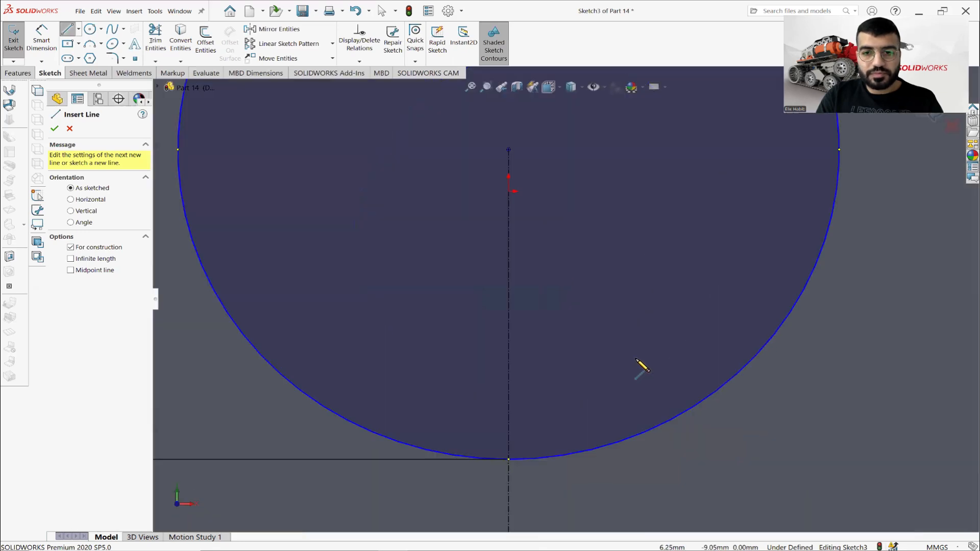
pyautogui.click(508, 149)
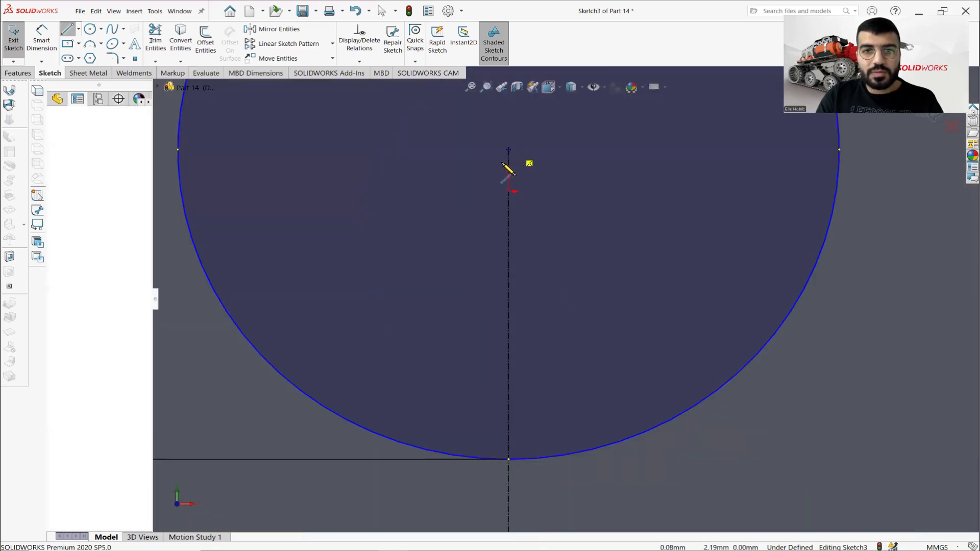
pyautogui.scroll(5, 376, 285)
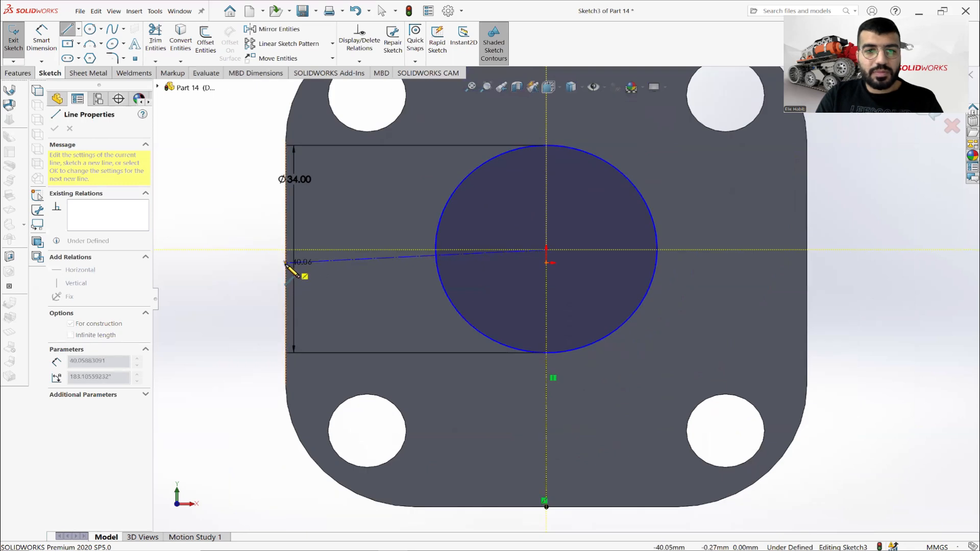
pyautogui.click(286, 263)
pyautogui.press('Escape')
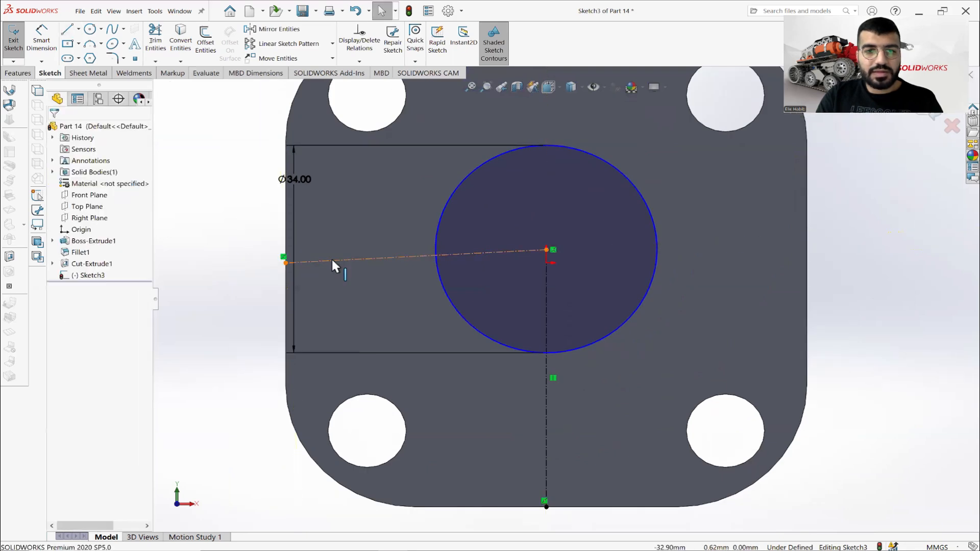
pyautogui.click(333, 262)
pyautogui.click(77, 225)
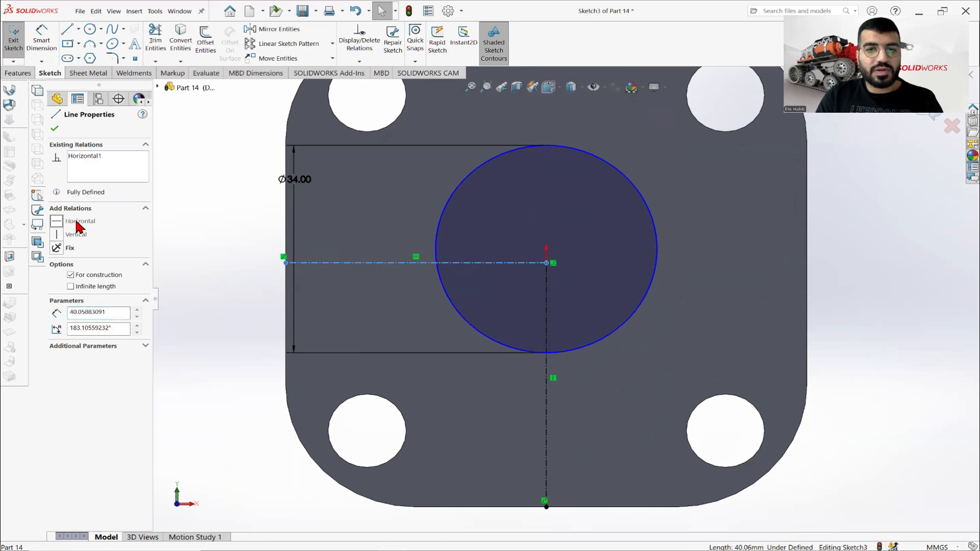
pyautogui.click(233, 232)
# Inspect the circle's position relative to the origin and delete the horizontal centerline.
pyautogui.click(649, 296)
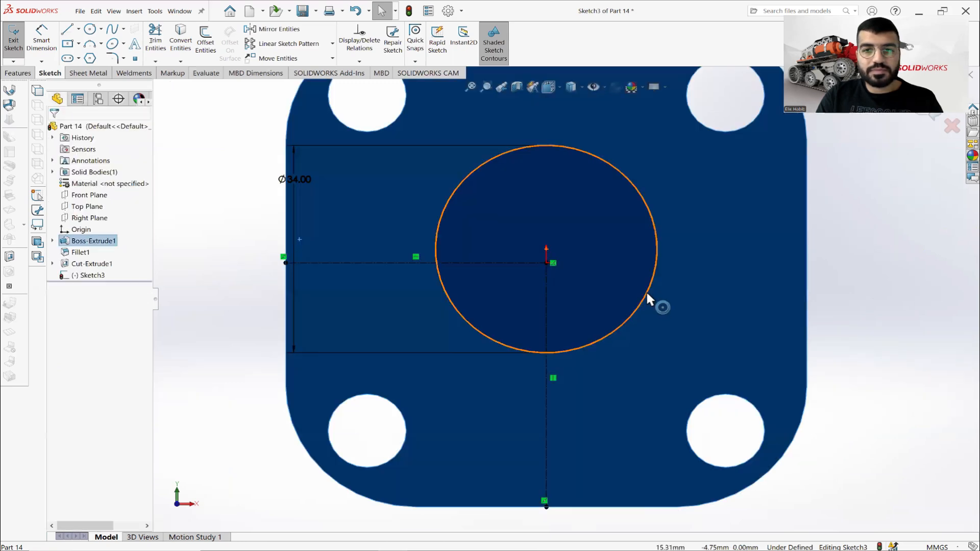
pyautogui.click(661, 310)
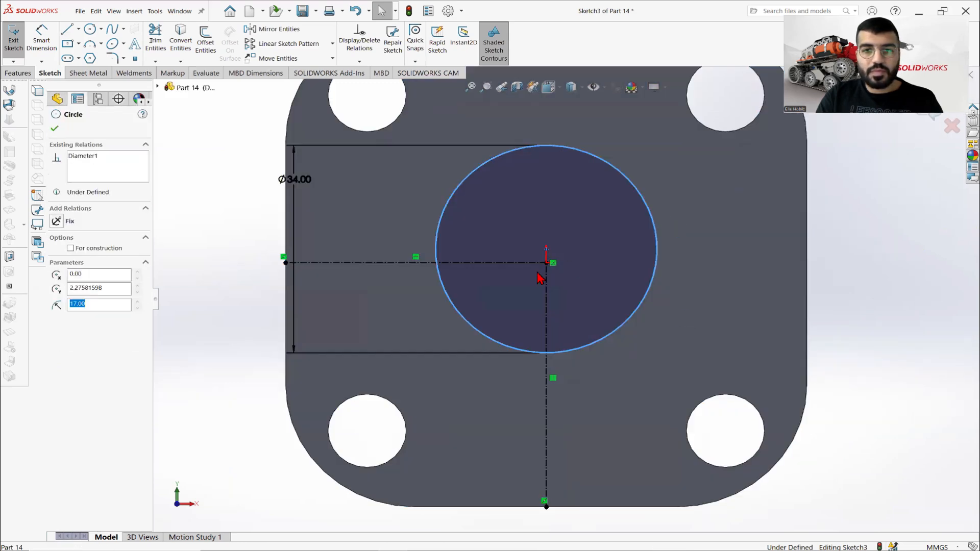
pyautogui.press('Escape')
pyautogui.scroll(3, 606, 262)
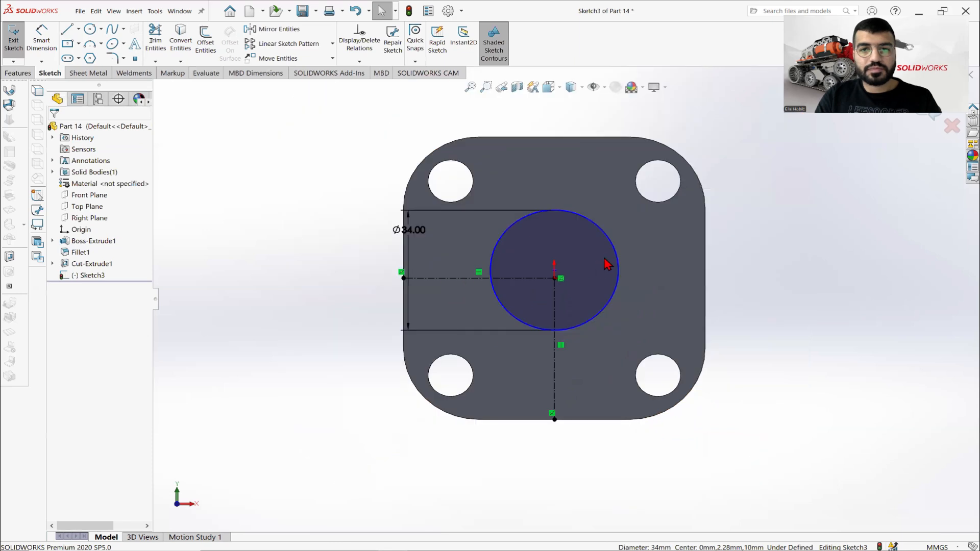
pyautogui.click(608, 236)
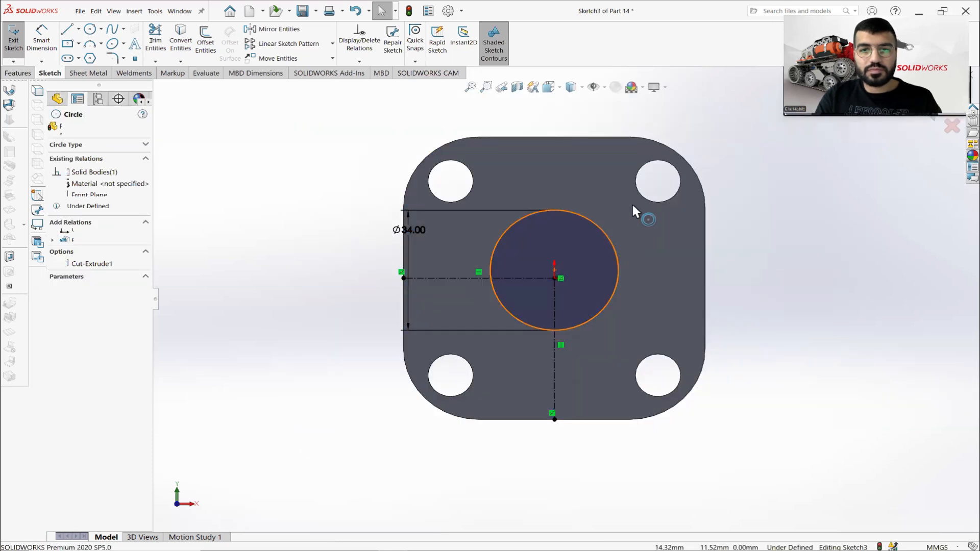
pyautogui.press('Escape')
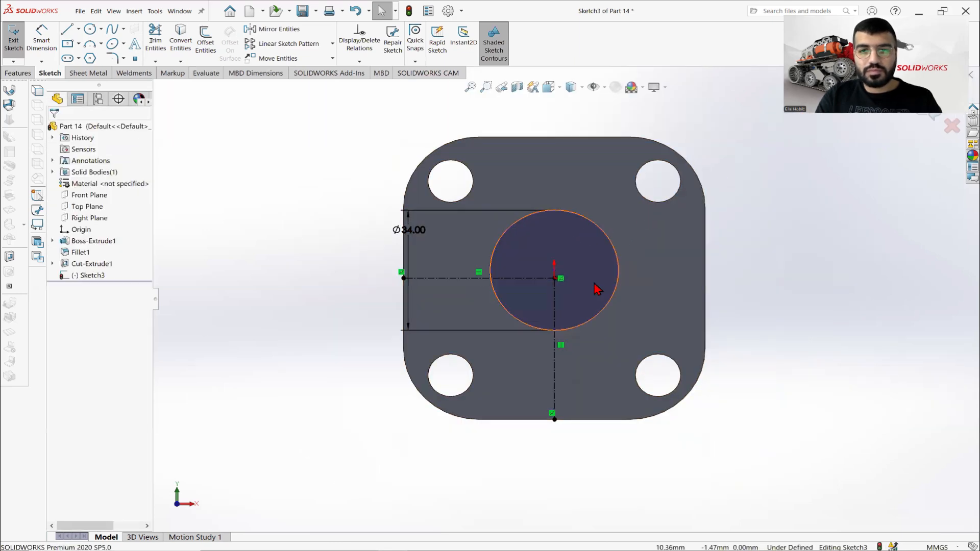
pyautogui.moveTo(599, 287)
pyautogui.mouseDown(button='middle')
pyautogui.moveTo(642, 244)
pyautogui.moveTo(637, 258)
pyautogui.mouseUp(button='middle')
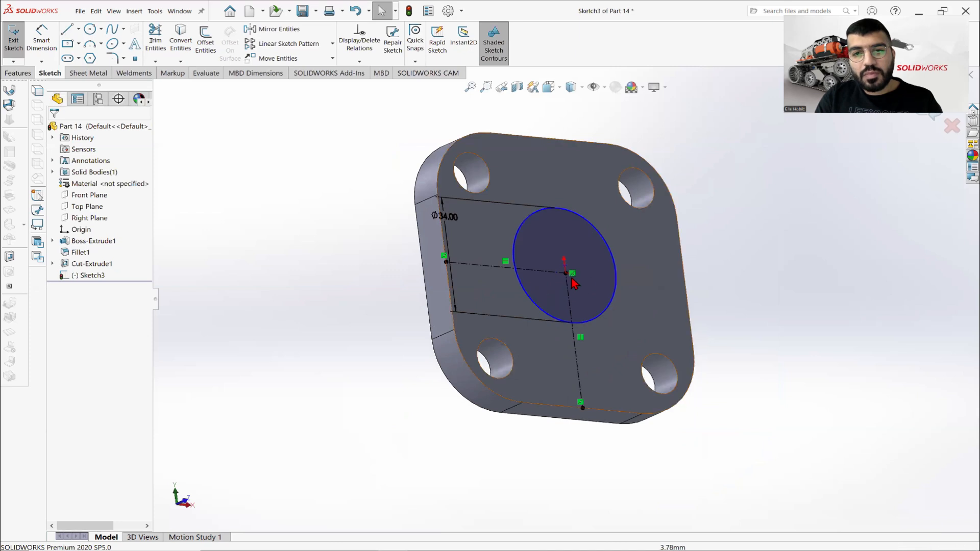
pyautogui.scroll(-1, 568, 274)
pyautogui.scroll(-3, 568, 275)
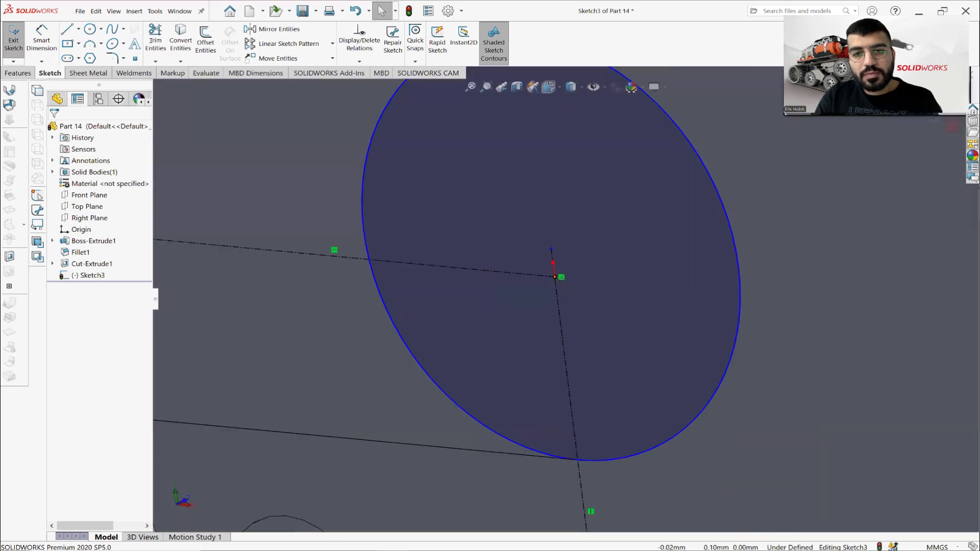
pyautogui.click(555, 277)
pyautogui.click(536, 276)
pyautogui.press('Delete')
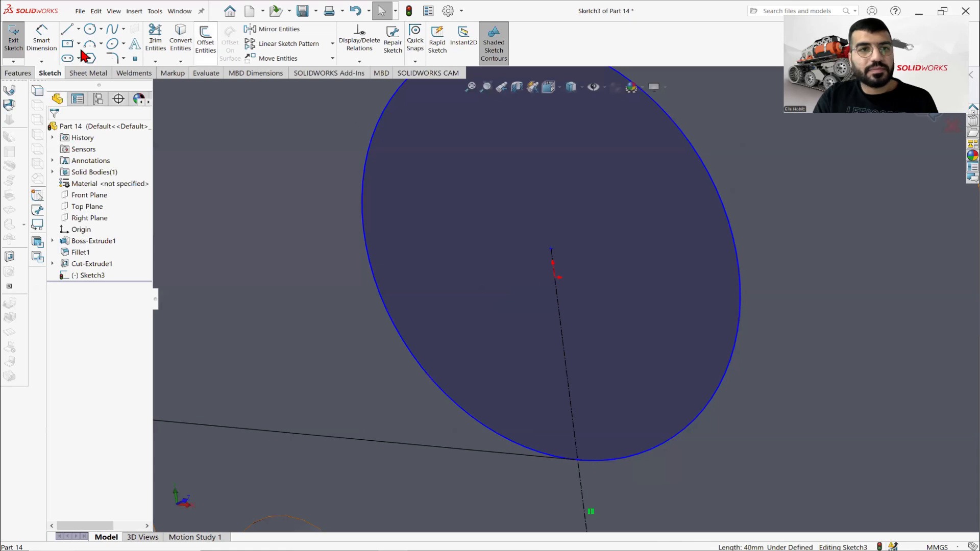
# Draw a centerline from the 34 mm circle's centre to the midpoint of the plate's left edge and make it horizontal.
pyautogui.click(79, 29)
pyautogui.click(88, 60)
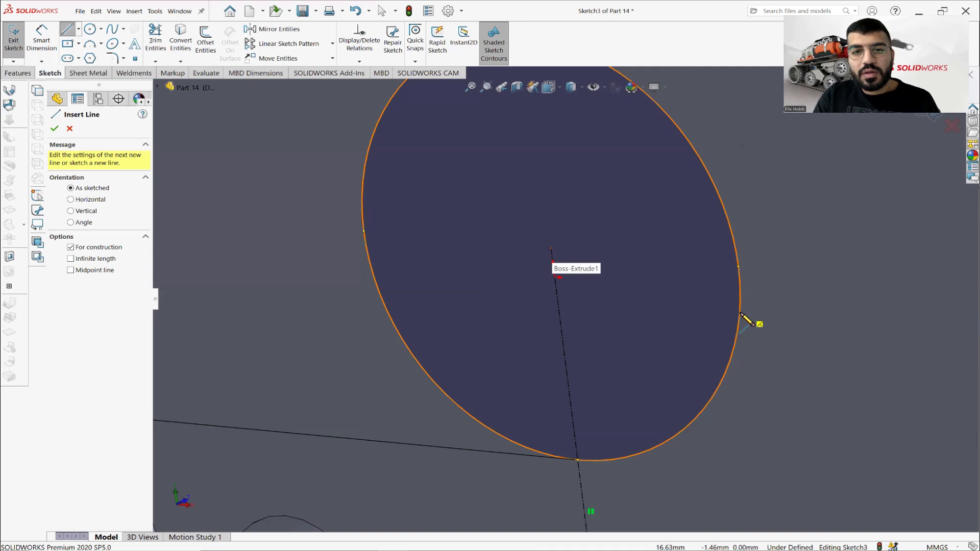
pyautogui.scroll(2, 599, 290)
pyautogui.moveTo(592, 290)
pyautogui.mouseDown(button='middle')
pyautogui.moveTo(589, 338)
pyautogui.moveTo(572, 295)
pyautogui.mouseUp(button='middle')
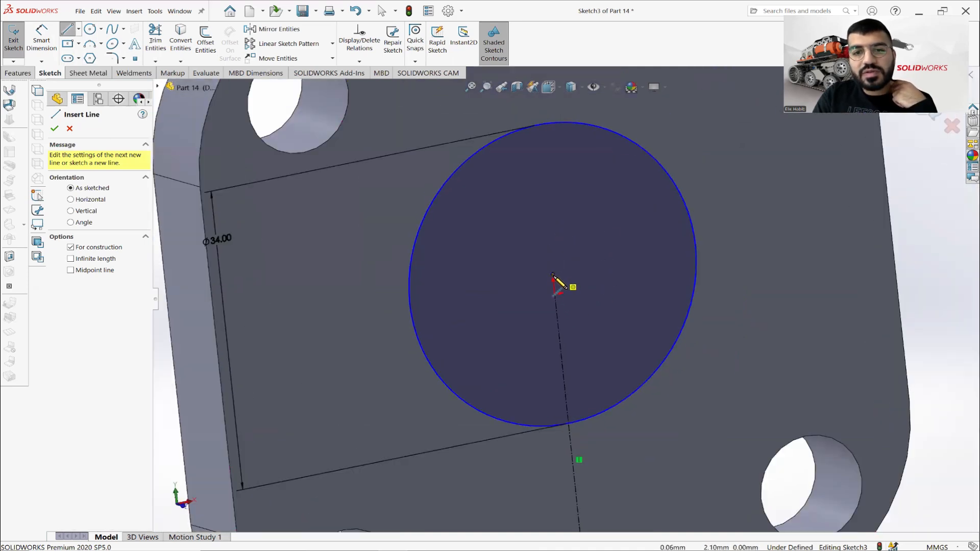
pyautogui.click(554, 278)
pyautogui.press('f')
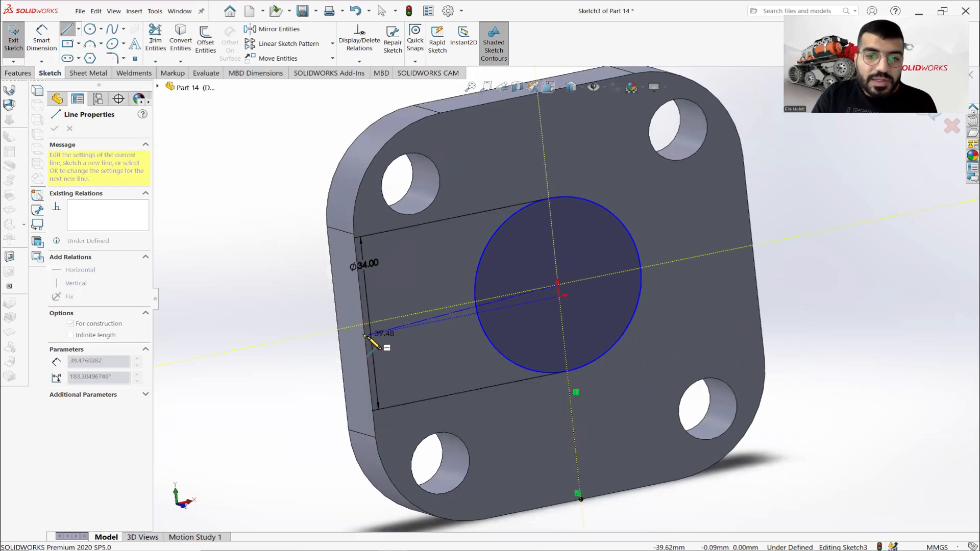
pyautogui.click(335, 326)
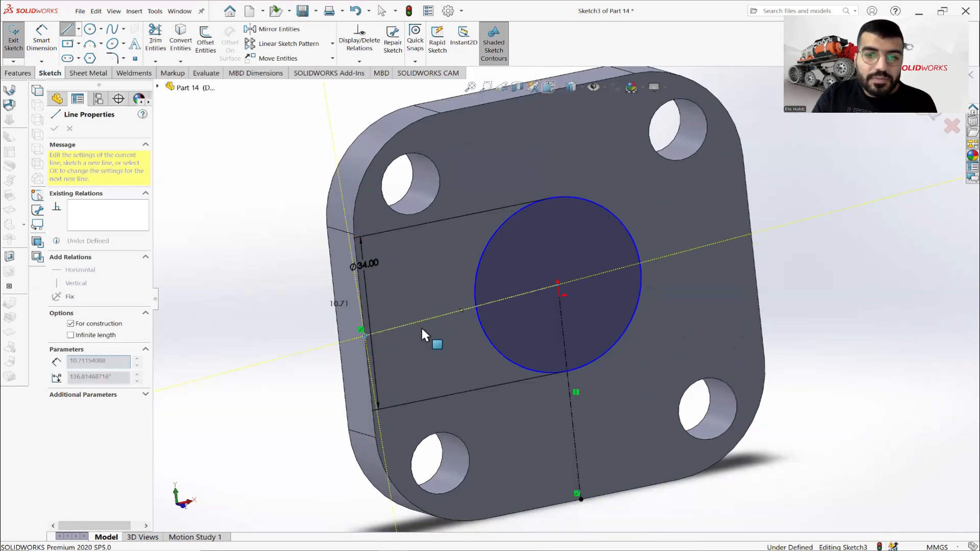
pyautogui.press('Escape')
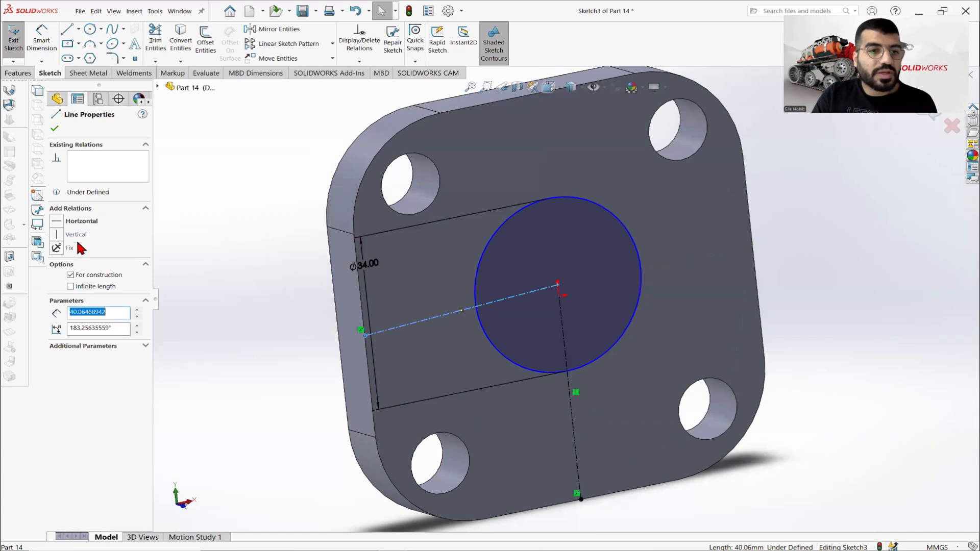
pyautogui.click(79, 223)
pyautogui.click(210, 267)
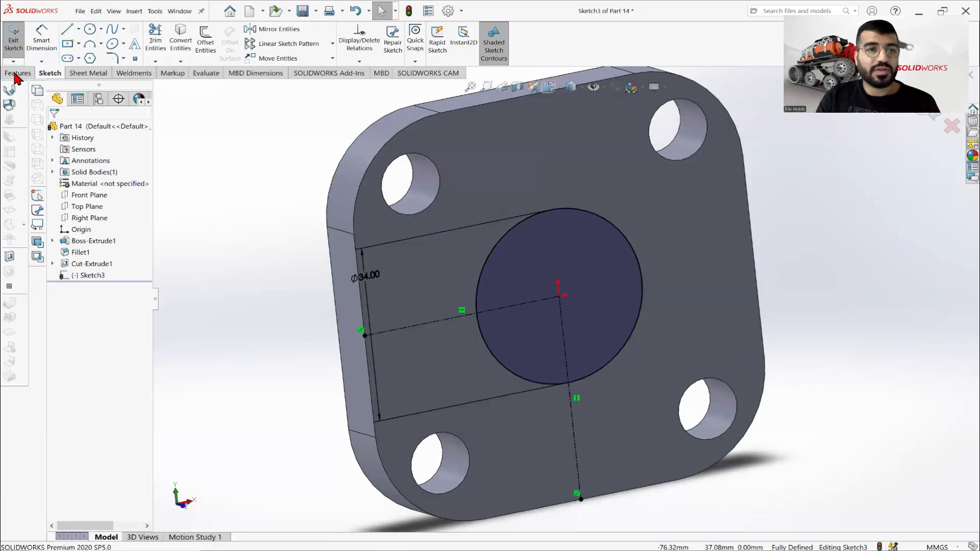
# Extrude the 34 mm circle as a blind boss 40 mm high, merged with the base plate.
pyautogui.click(19, 73)
pyautogui.click(19, 39)
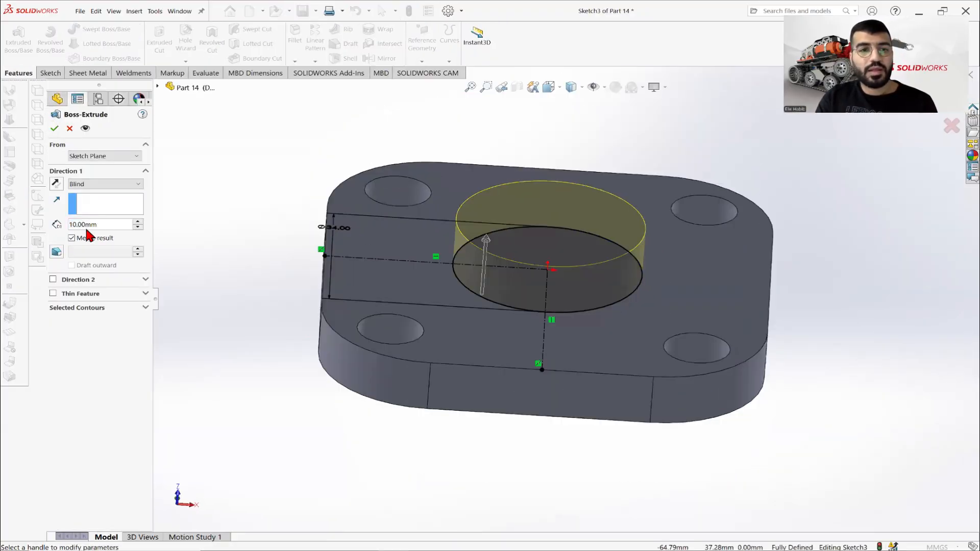
pyautogui.doubleClick(105, 225)
pyautogui.write('4')
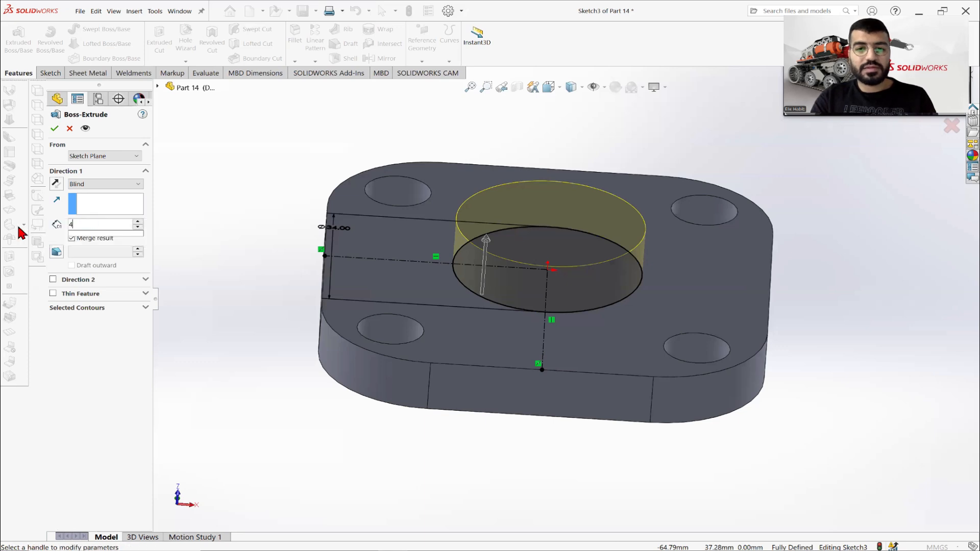
pyautogui.write('0')
pyautogui.press('Return')
pyautogui.scroll(3, 348, 111)
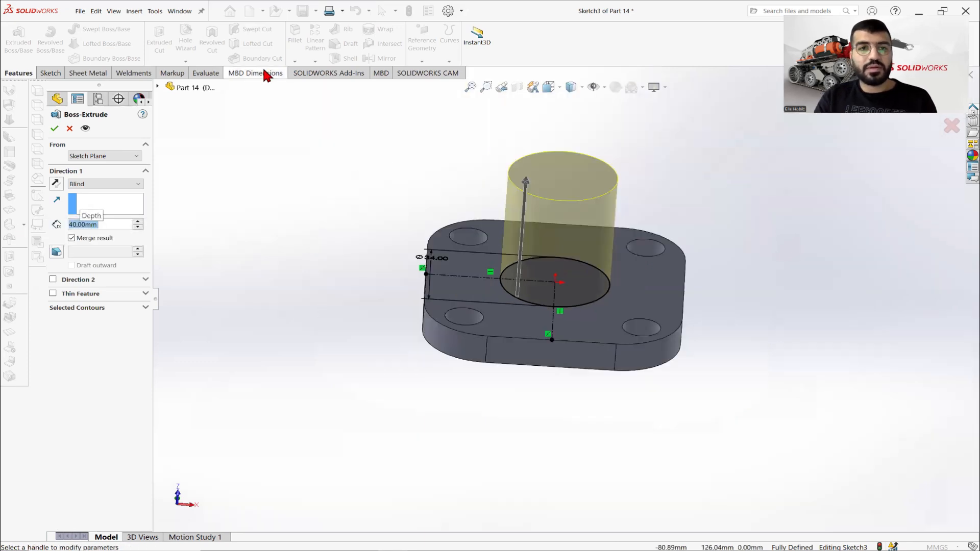
pyautogui.click(55, 128)
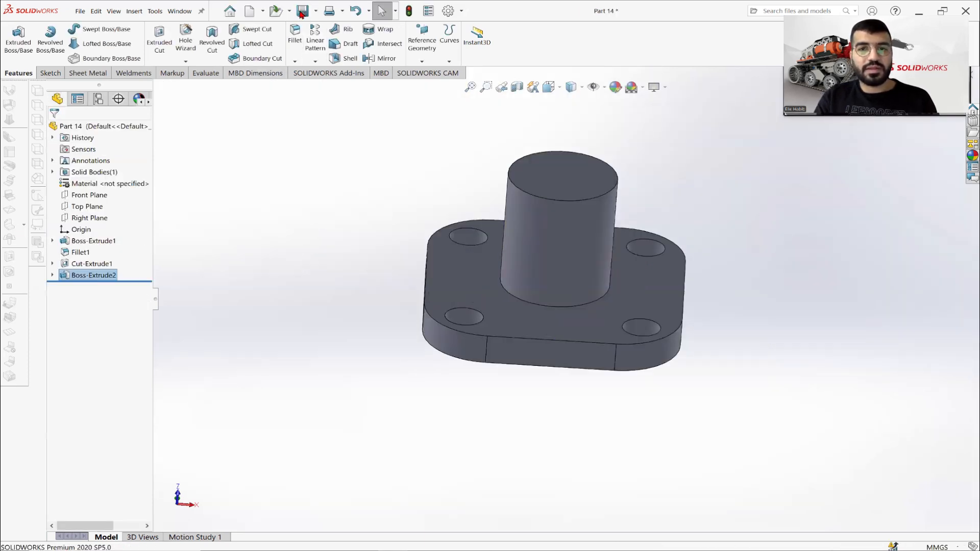
# Start a sketch on the boss's top face and draw a circle about 17 mm in diameter centred on the origin.
pyautogui.rightClick(566, 180)
pyautogui.click(608, 163)
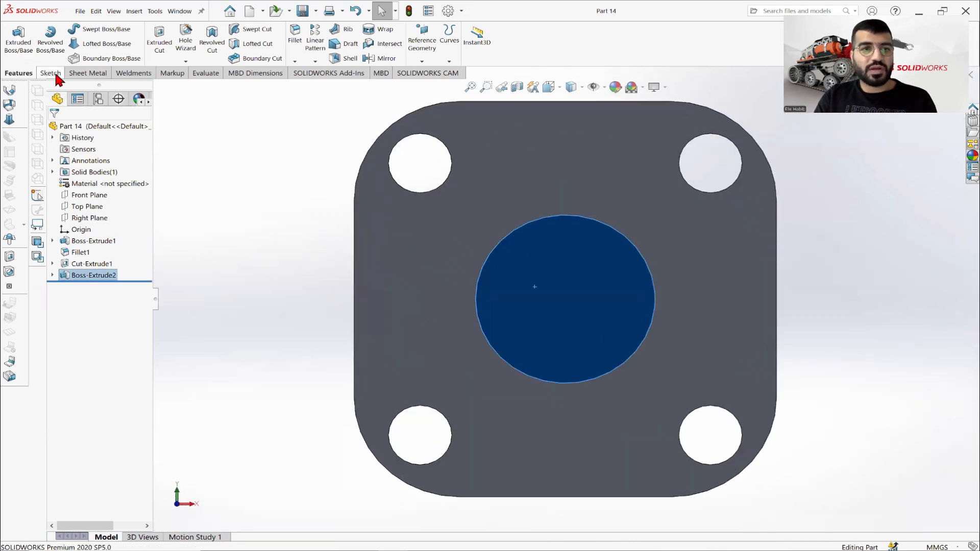
pyautogui.click(53, 74)
pyautogui.click(13, 40)
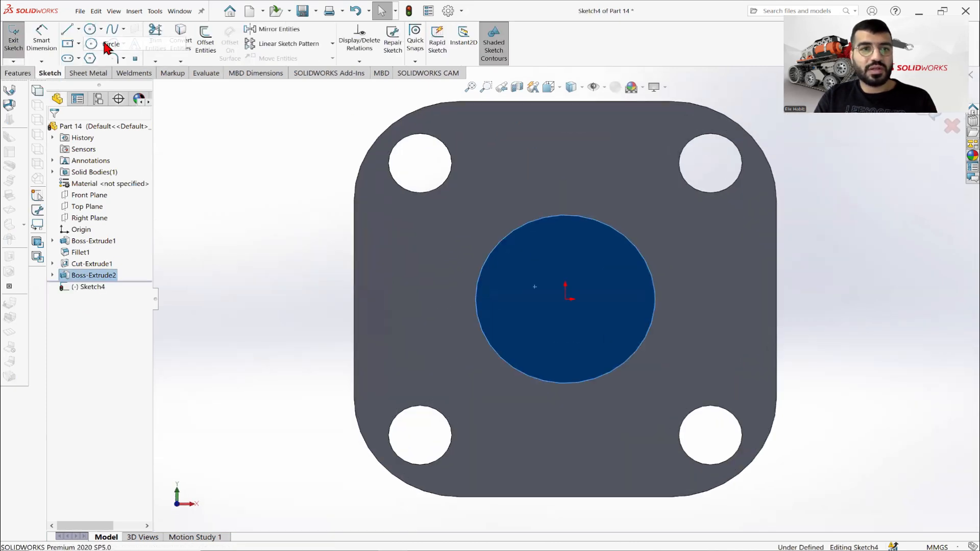
pyautogui.click(90, 29)
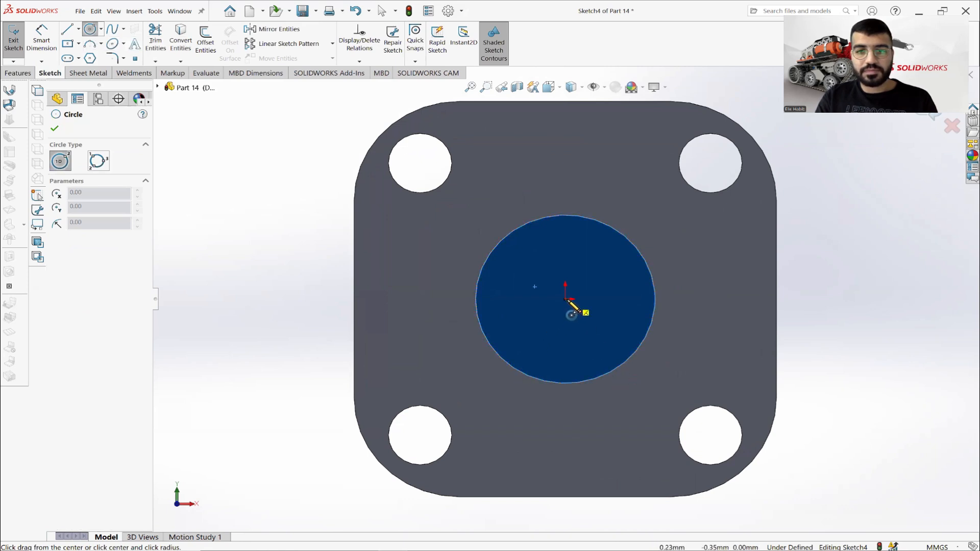
pyautogui.click(565, 299)
pyautogui.click(567, 254)
pyautogui.rightClick(565, 194)
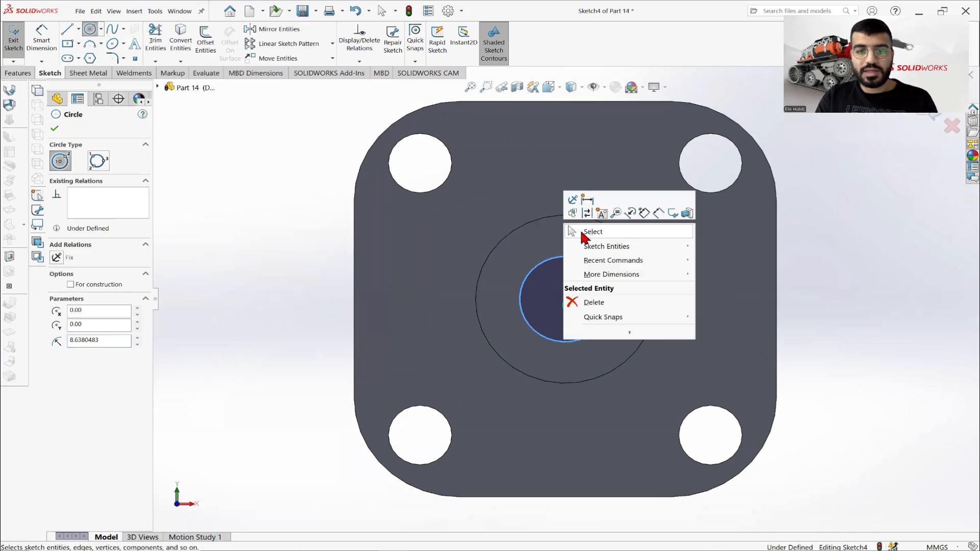
pyautogui.click(587, 227)
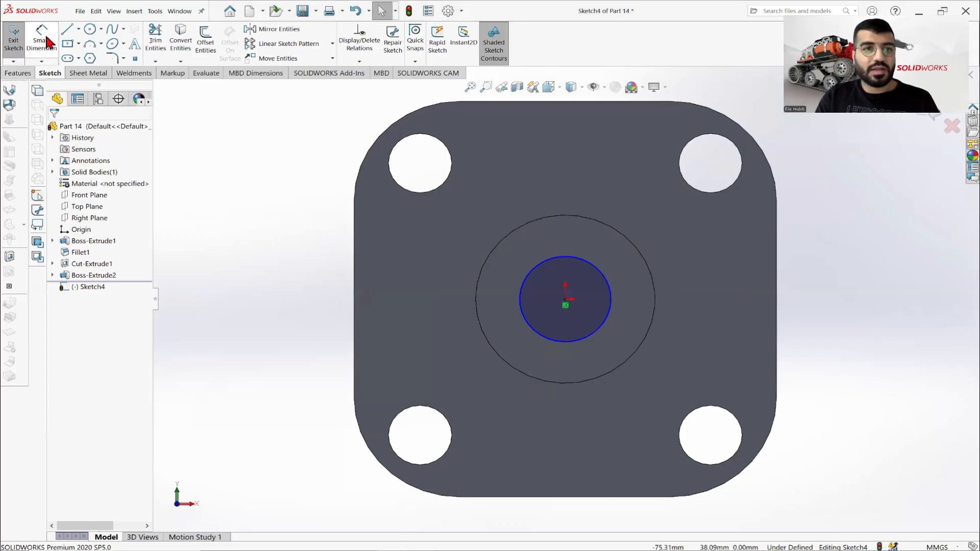
# Dimension the inner circle's diameter and set it to 18 mm.
pyautogui.click(510, 277)
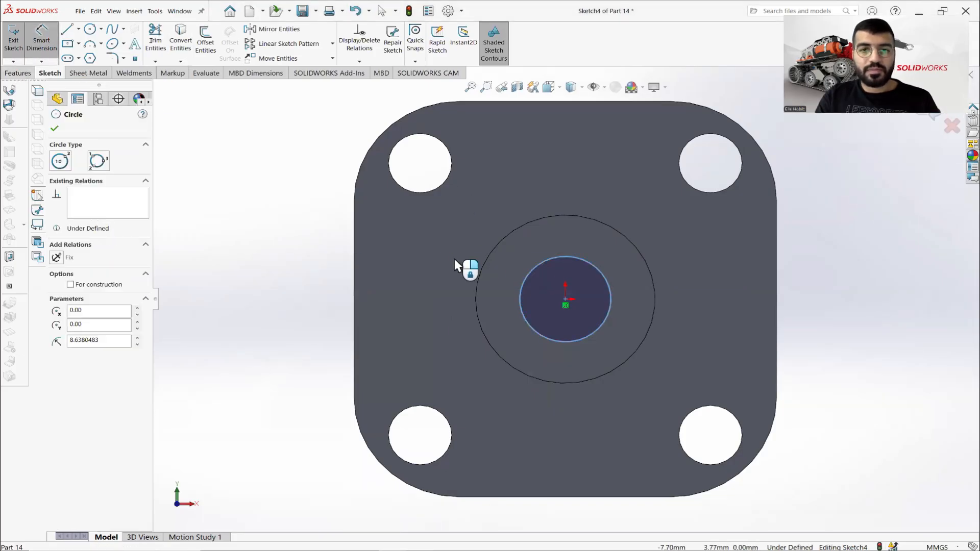
pyautogui.click(453, 259)
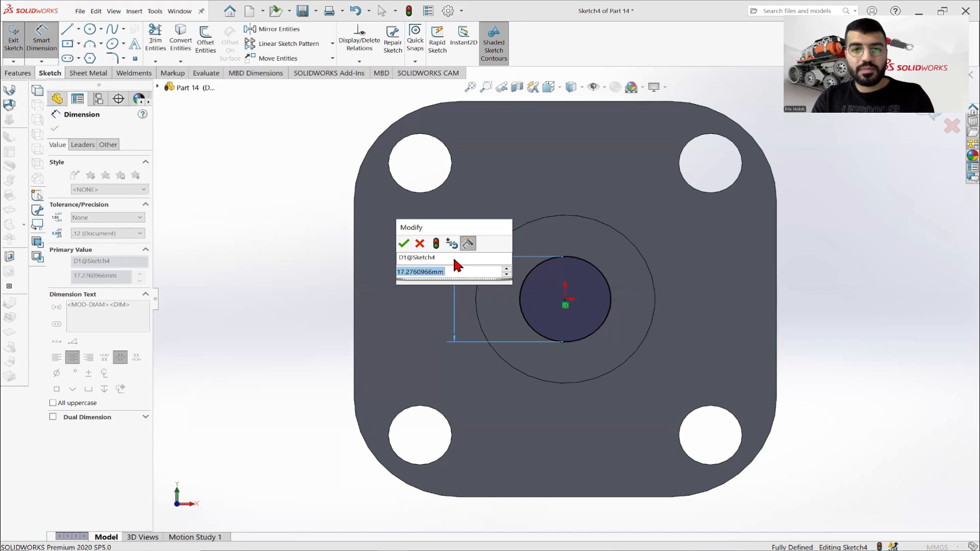
pyautogui.press('Return')
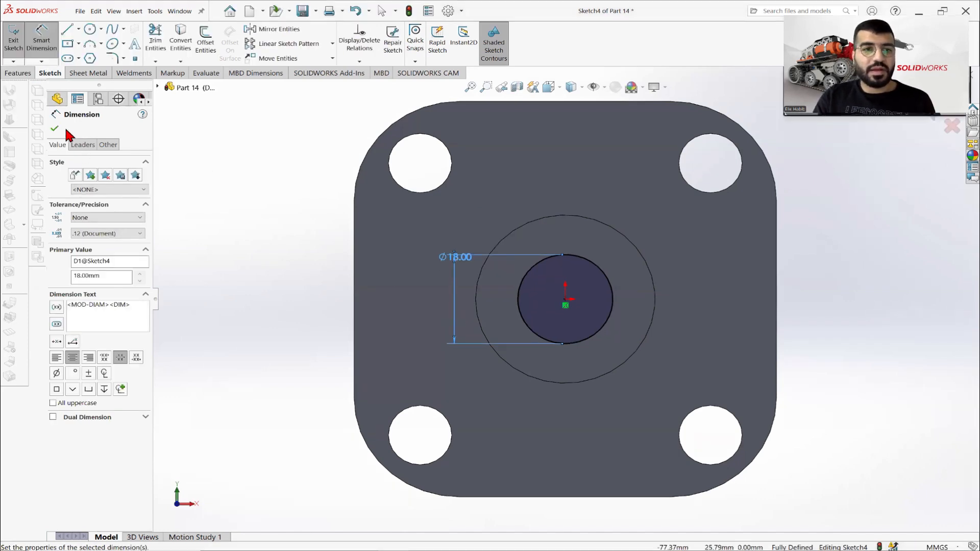
pyautogui.click(55, 128)
# Check the Part 14 drawing and cut the 18 mm circle Through All the boss and base plate.
pyautogui.click(443, 548)
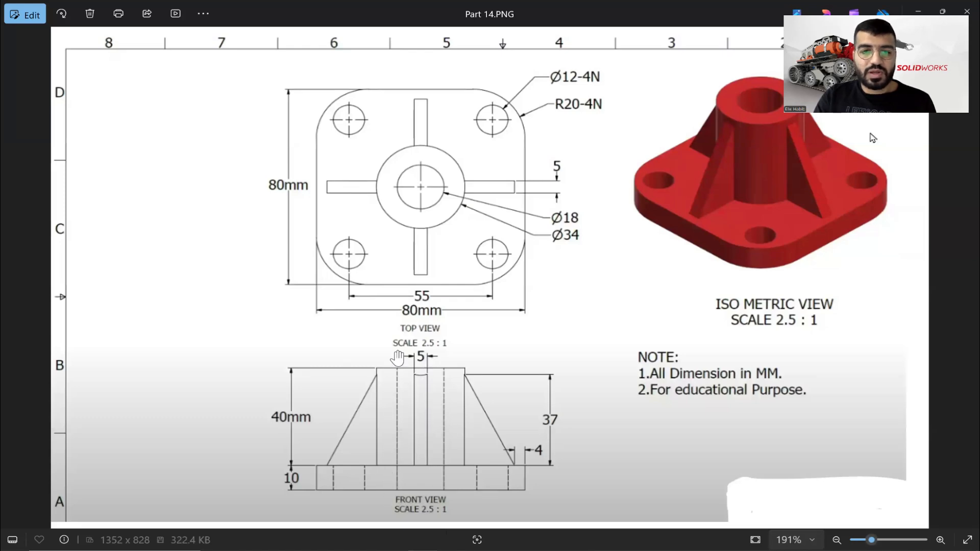
pyautogui.hotkey('alt', 'Tab')
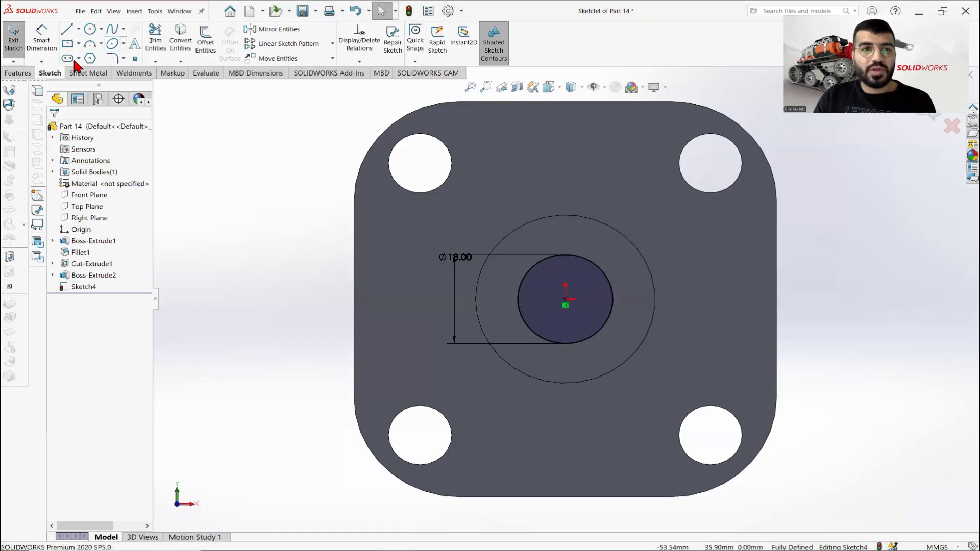
pyautogui.click(9, 74)
pyautogui.click(159, 37)
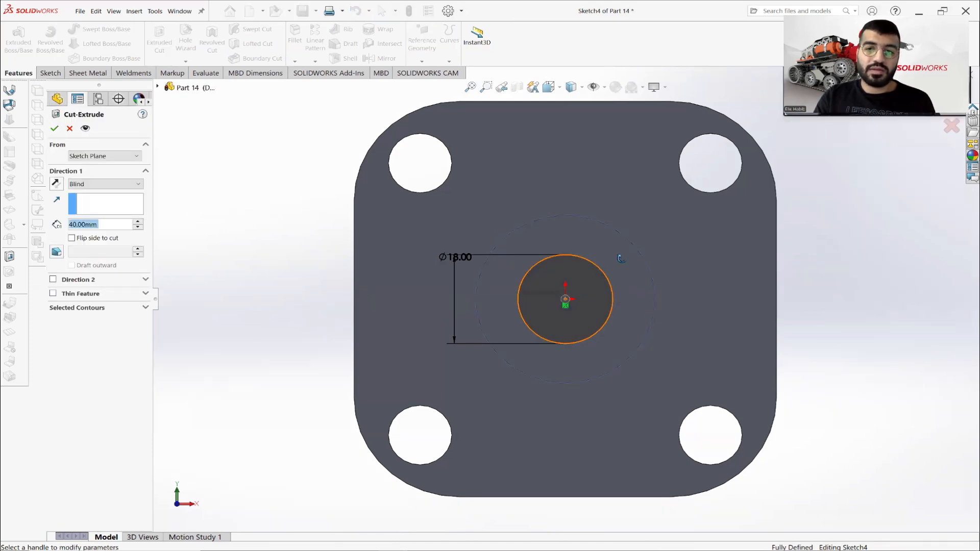
pyautogui.click(97, 183)
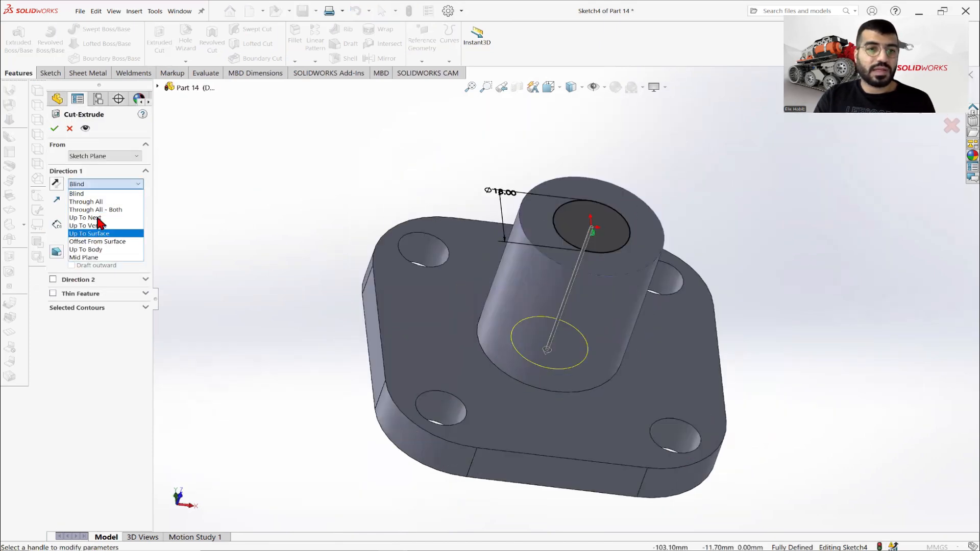
pyautogui.click(89, 201)
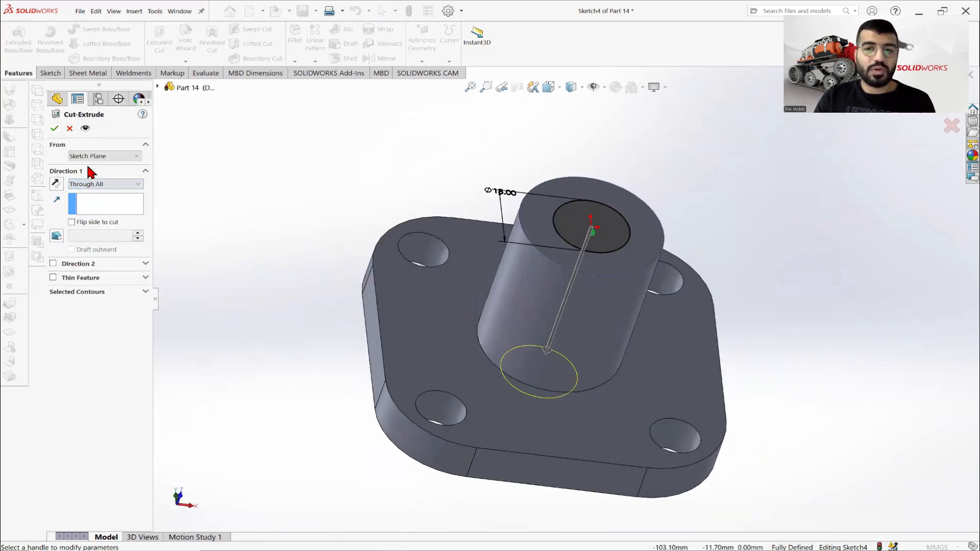
pyautogui.click(56, 130)
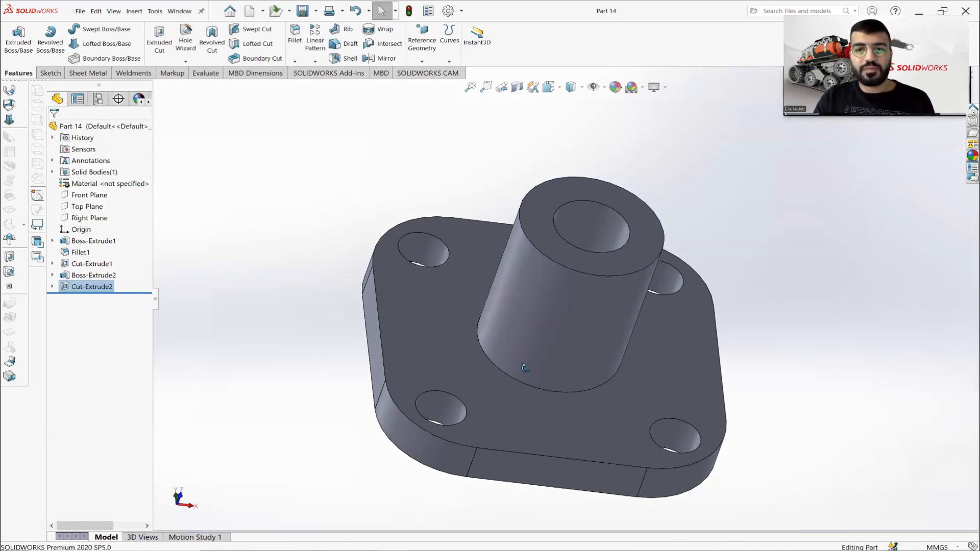
# Inspect the bored boss, turn the view normal to the Top Plane and start a sketch on that plane.
pyautogui.moveTo(525, 368); pyautogui.dragTo(471, 295, button='middle')
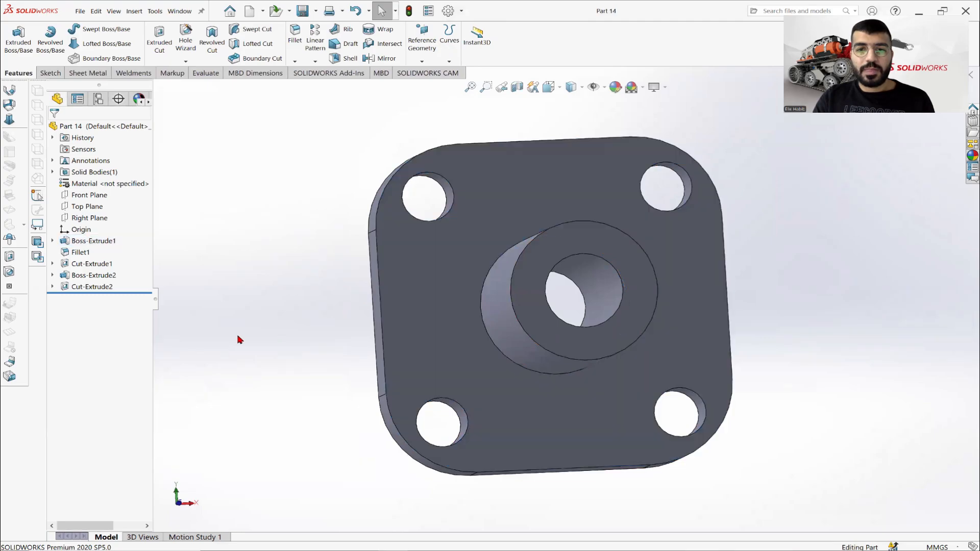
pyautogui.moveTo(531, 254); pyautogui.dragTo(451, 482, button='middle')
pyautogui.hotkey('alt', 'Tab')
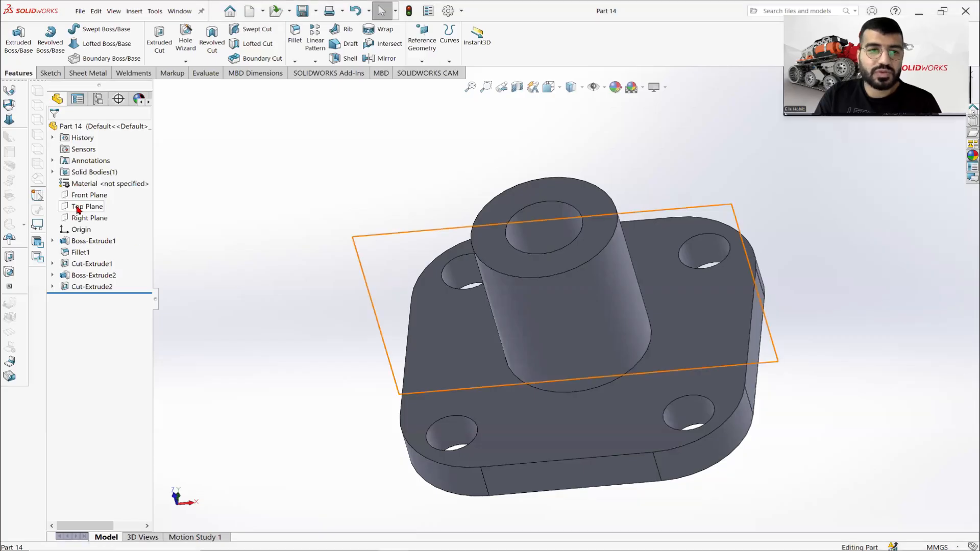
pyautogui.rightClick(81, 205)
pyautogui.click(126, 197)
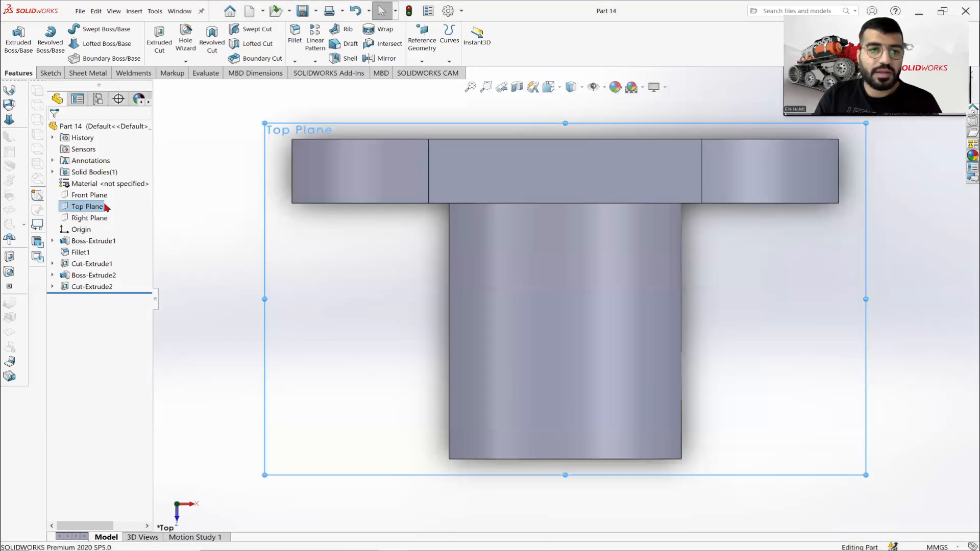
pyautogui.rightClick(85, 206)
pyautogui.click(132, 197)
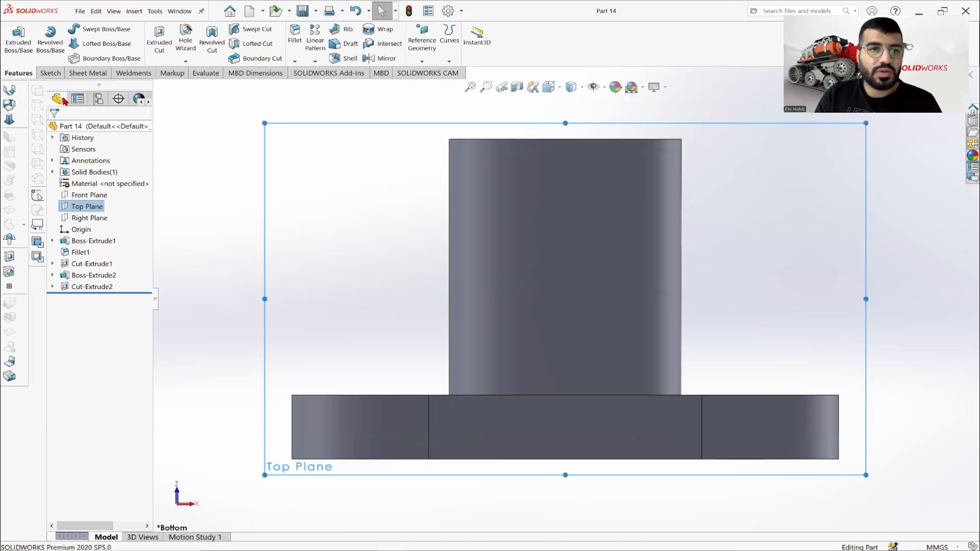
pyautogui.click(50, 73)
pyautogui.click(22, 42)
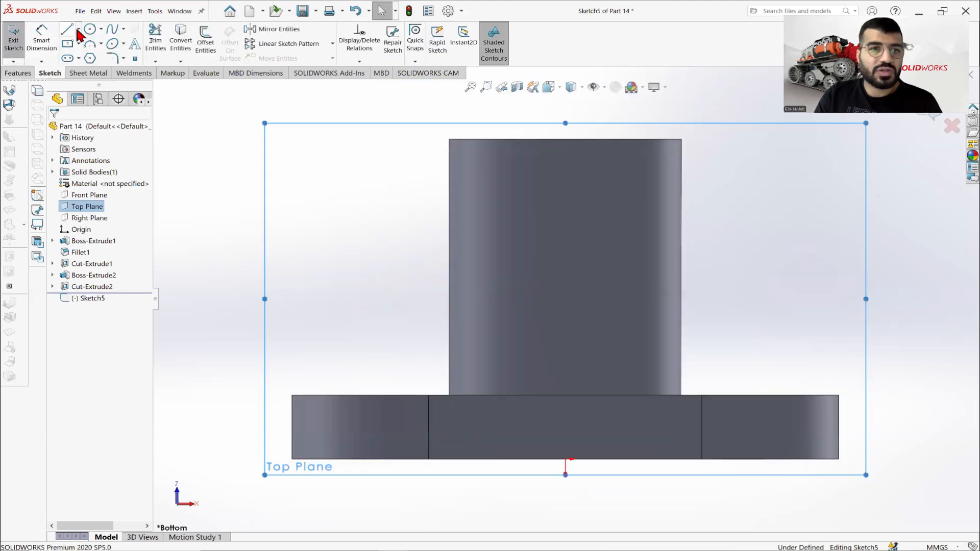
# Sketch a sloped rib line about 34 mm long from the boss's left side to the plate's top, with a horizontal line continuing into the boss.
pyautogui.press('l')
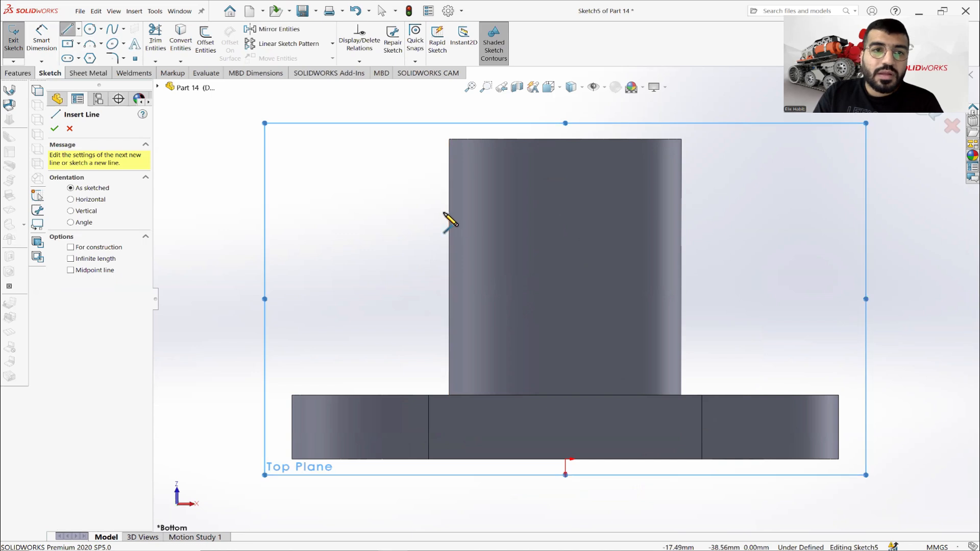
pyautogui.click(451, 217)
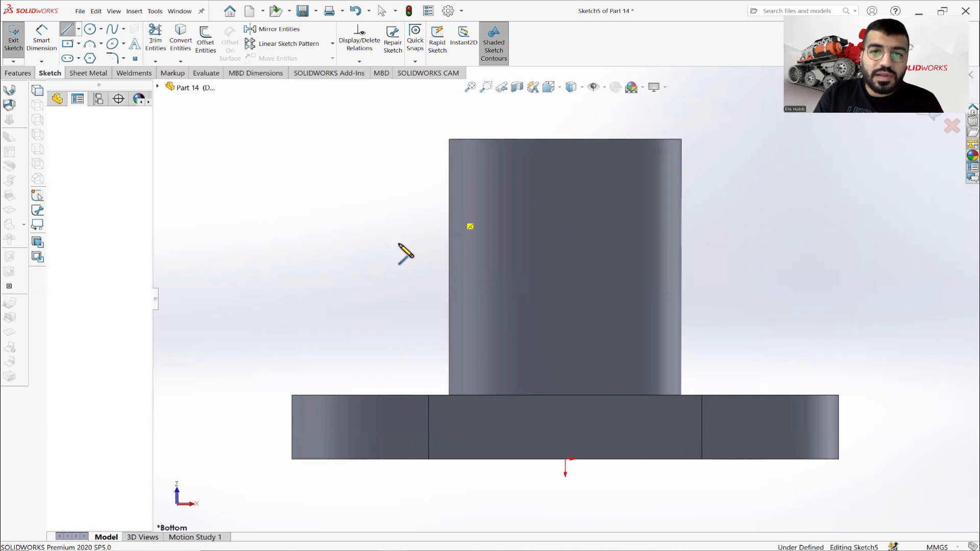
pyautogui.click(318, 395)
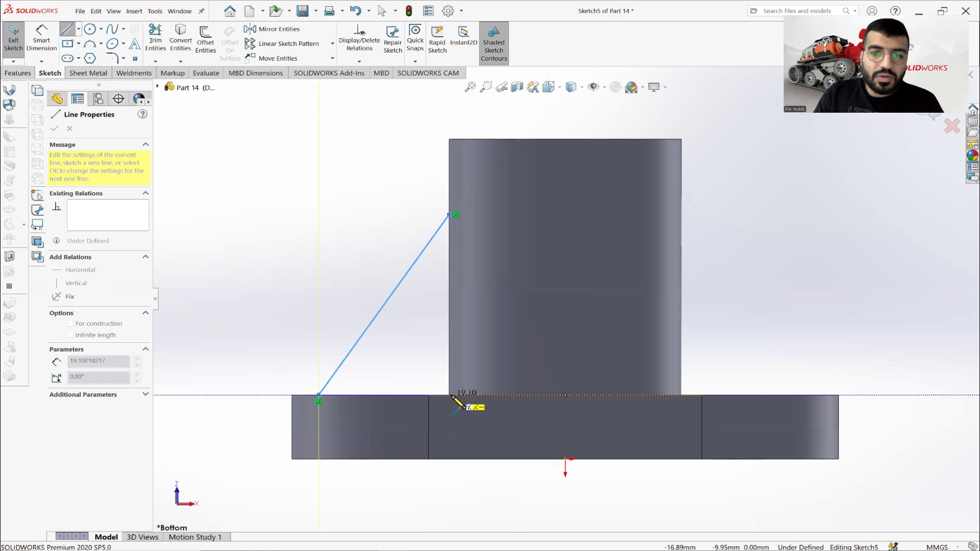
pyautogui.scroll(-4, 457, 403)
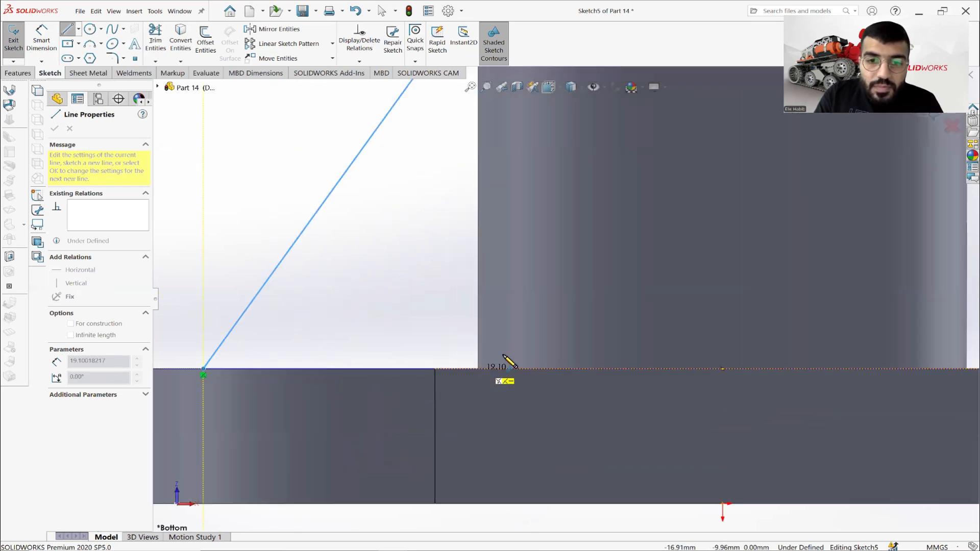
pyautogui.click(507, 368)
pyautogui.rightClick(428, 287)
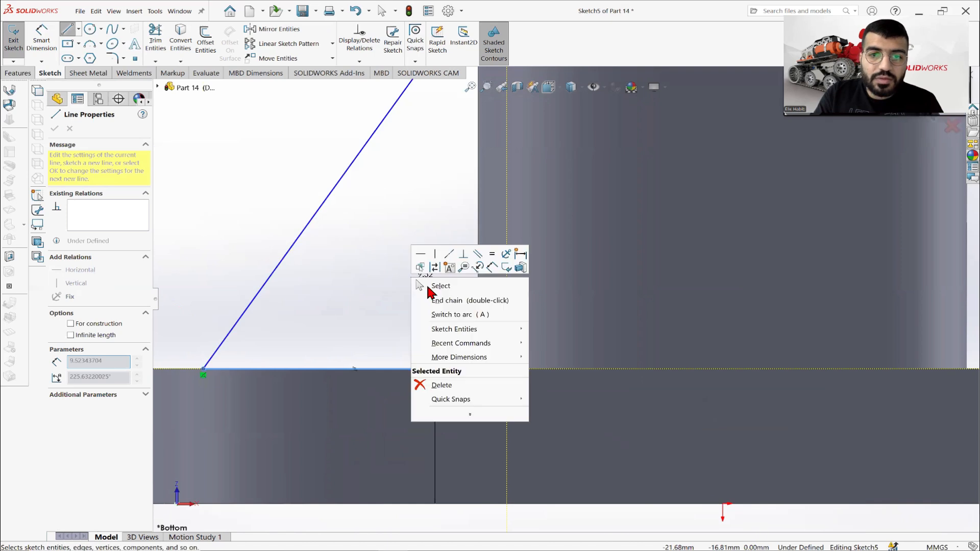
pyautogui.click(431, 286)
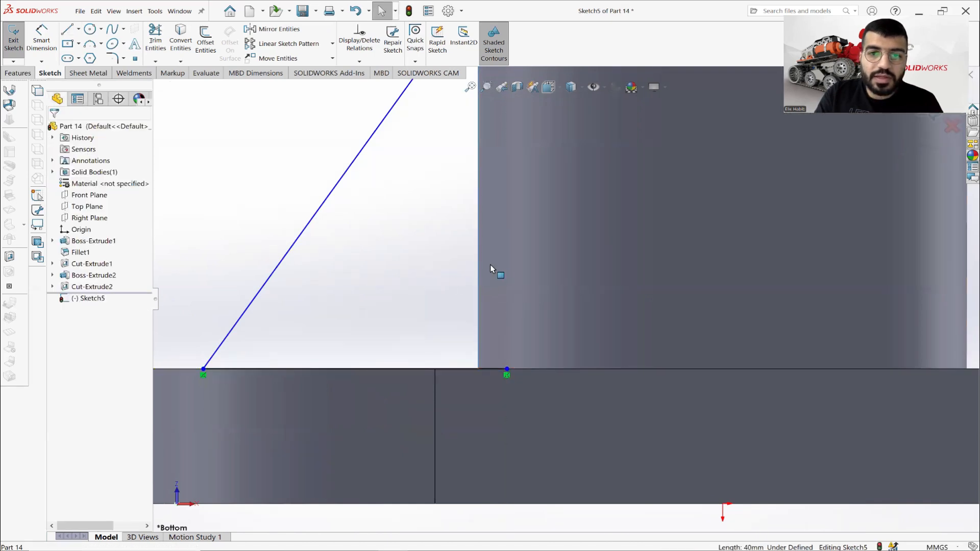
# Convert the boss's side edge into the rib sketch and trim the excess line portions to leave a closed triangle.
pyautogui.scroll(3, 490, 268)
pyautogui.click(174, 40)
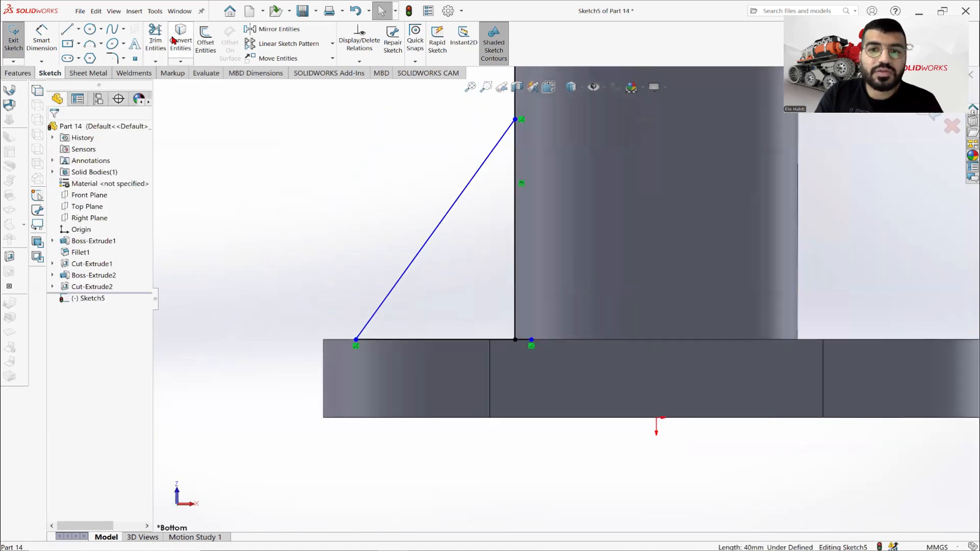
pyautogui.scroll(2, 421, 161)
pyautogui.click(158, 46)
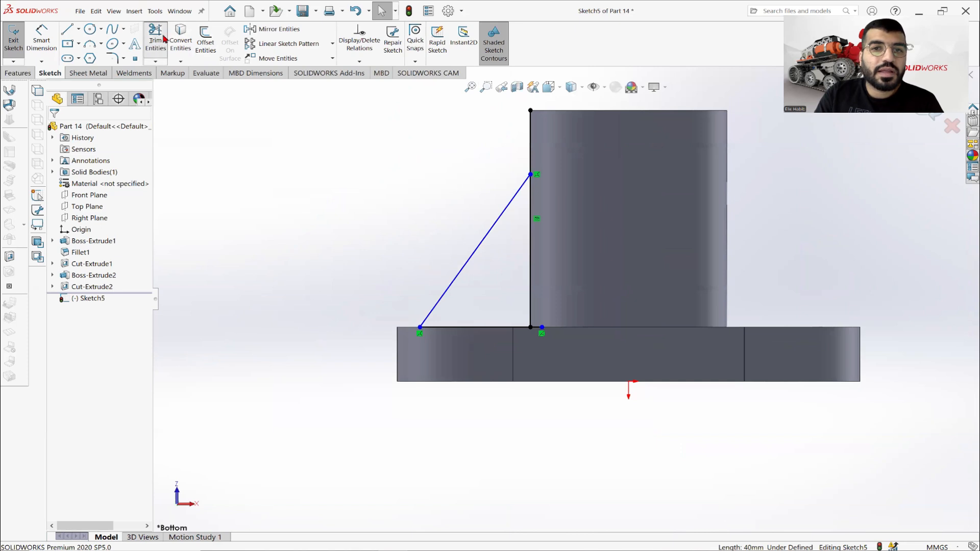
pyautogui.moveTo(453, 145)
pyautogui.mouseDown()
pyautogui.moveTo(561, 153)
pyautogui.moveTo(593, 189)
pyautogui.mouseUp()
pyautogui.scroll(-7, 553, 321)
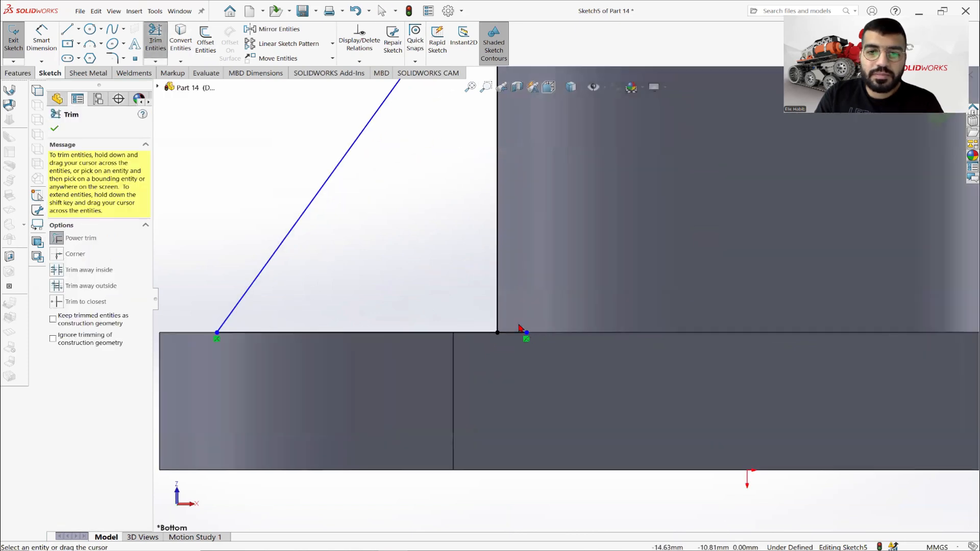
pyautogui.moveTo(514, 309); pyautogui.dragTo(516, 338)
pyautogui.scroll(4, 386, 288)
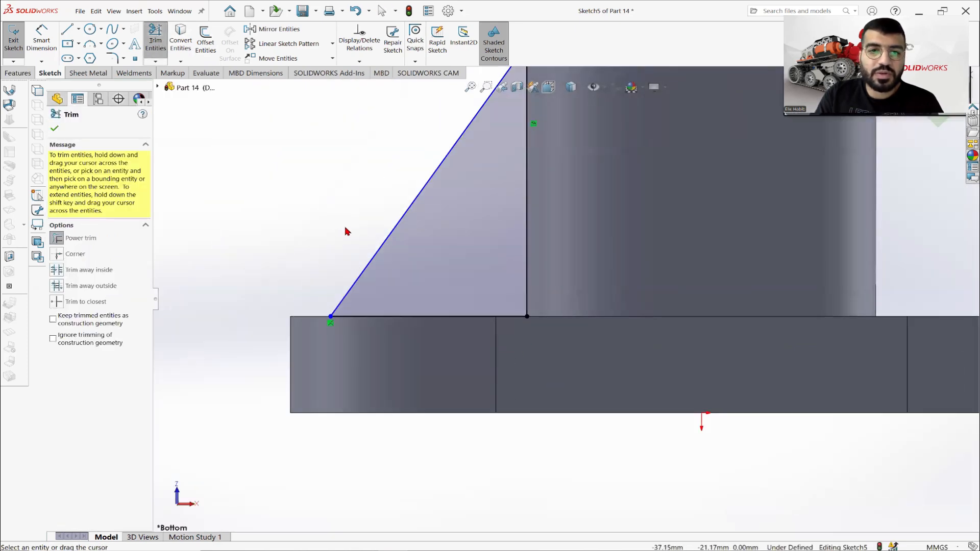
pyautogui.rightClick(320, 208)
pyautogui.click(350, 245)
pyautogui.scroll(1, 572, 185)
pyautogui.scroll(3, 617, 176)
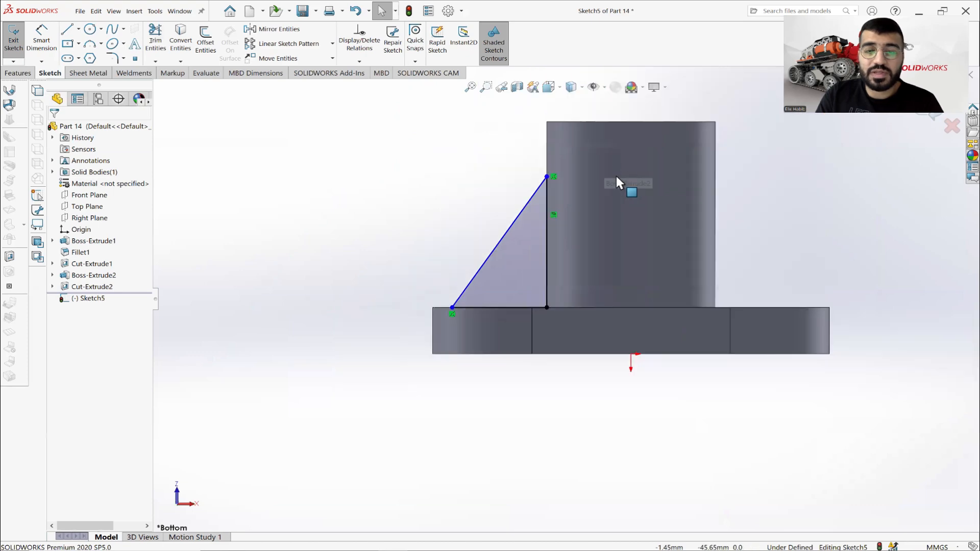
# Check the rib height on the Part 14 drawing and dimension the triangle's vertical side to 37 mm.
pyautogui.scroll(-2, 586, 269)
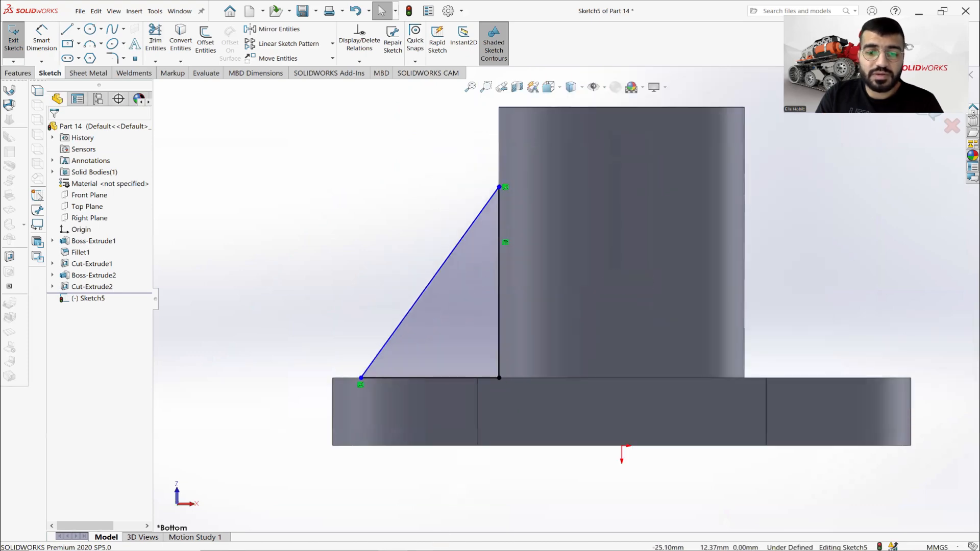
pyautogui.hotkey('alt', 'Tab')
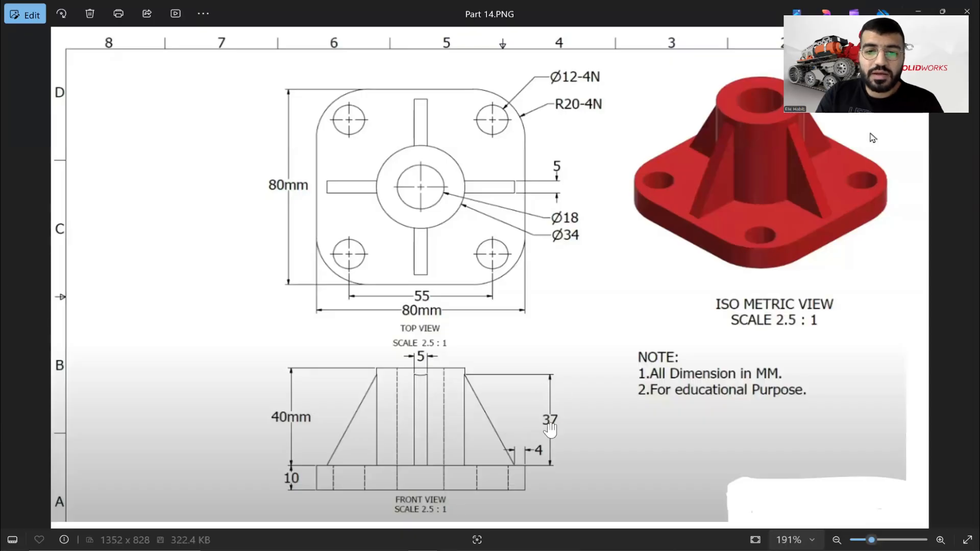
pyautogui.hotkey('alt', 'Tab')
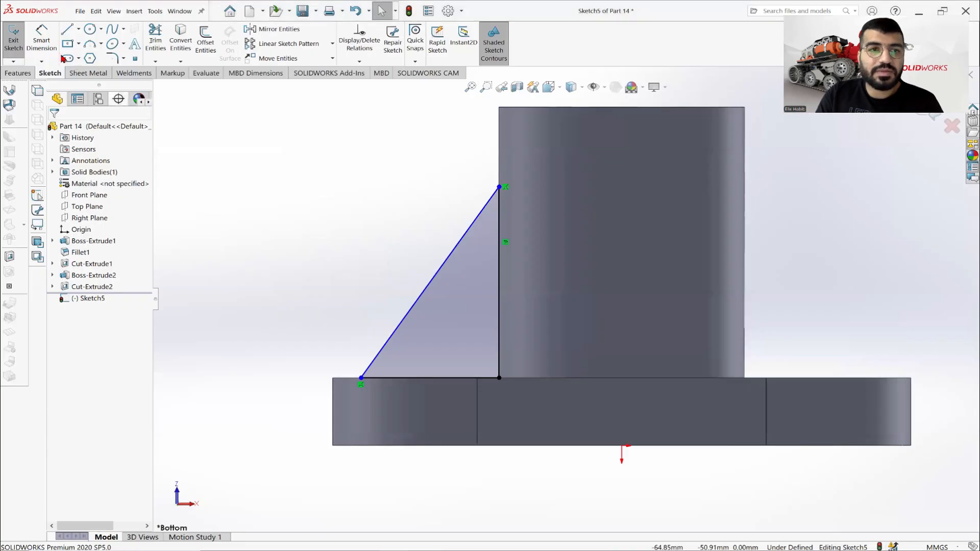
pyautogui.click(502, 236)
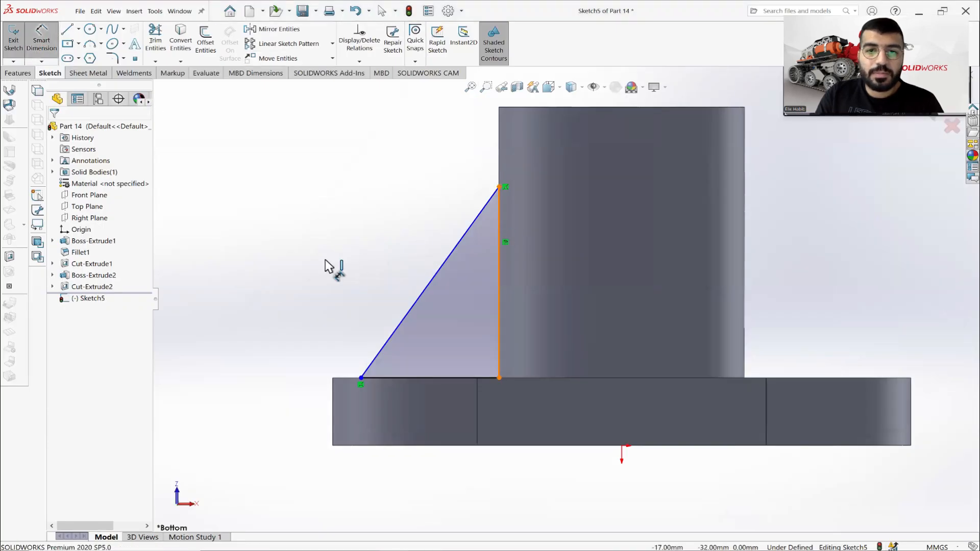
pyautogui.click(313, 266)
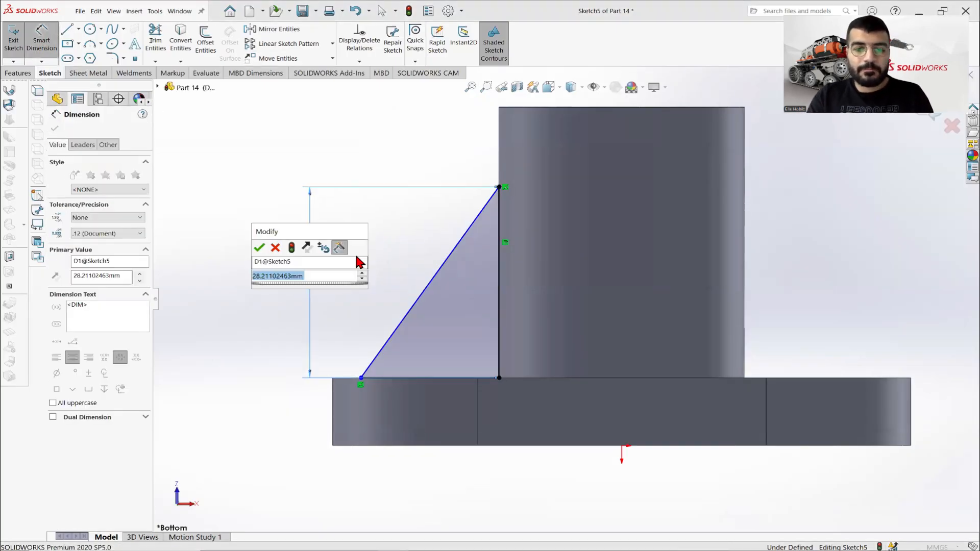
pyautogui.write('25')
pyautogui.press('Return')
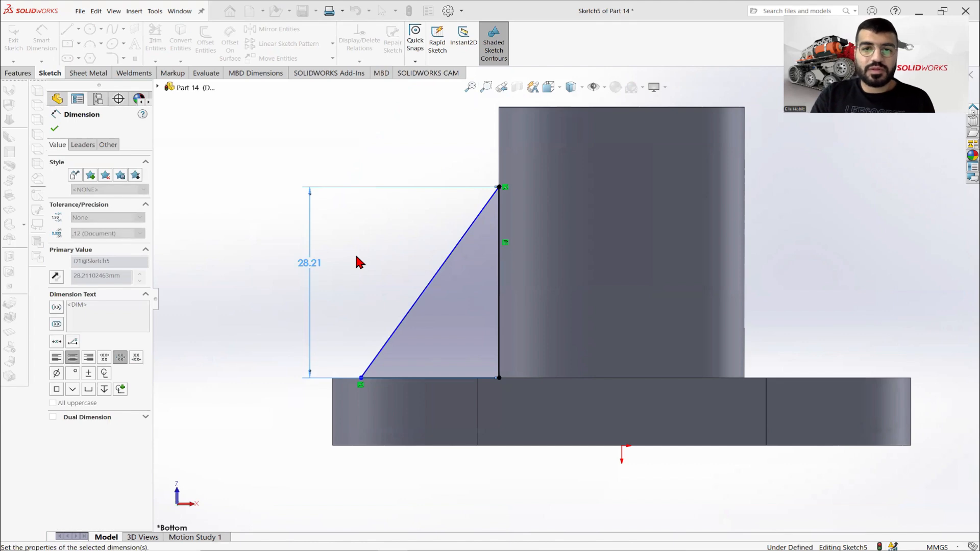
pyautogui.click(55, 129)
pyautogui.press('Escape')
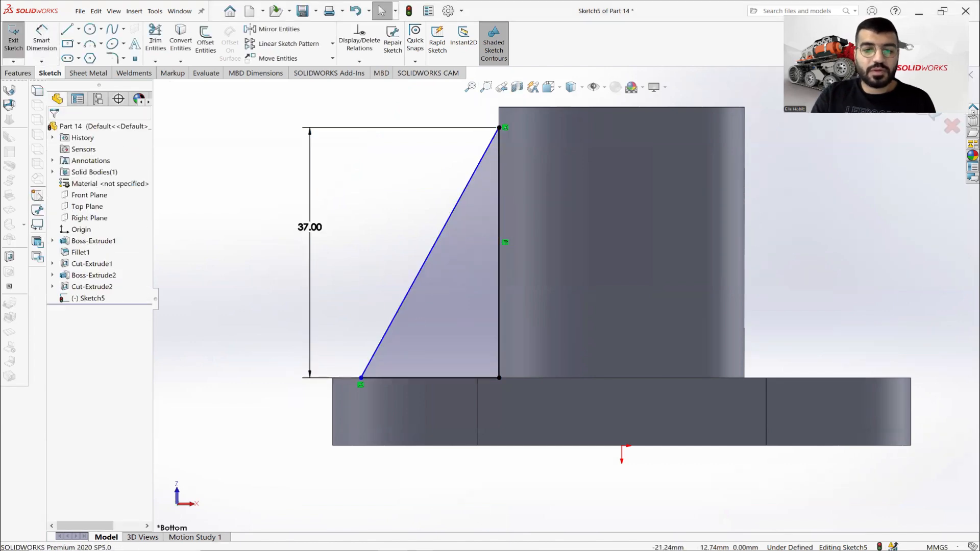
# Check the rib's edge offset on the drawing and dimension its lower outer corner 4 mm from the plate's side edge.
pyautogui.click(483, 550)
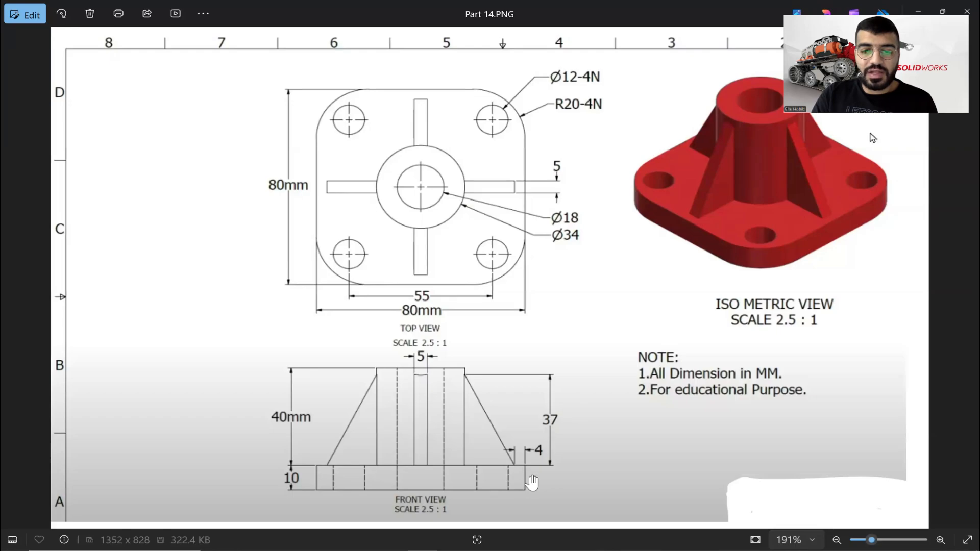
pyautogui.hotkey('alt', 'Tab')
pyautogui.click(38, 43)
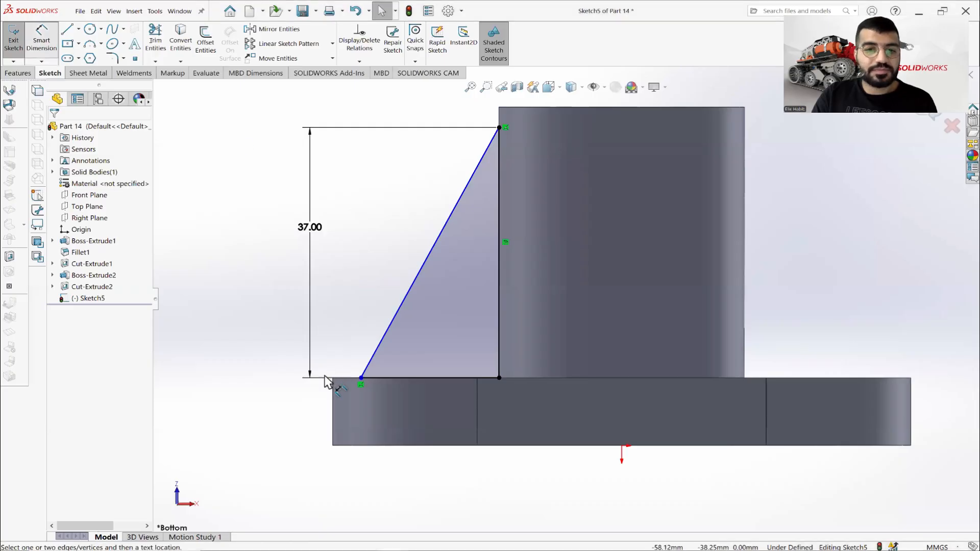
pyautogui.click(338, 405)
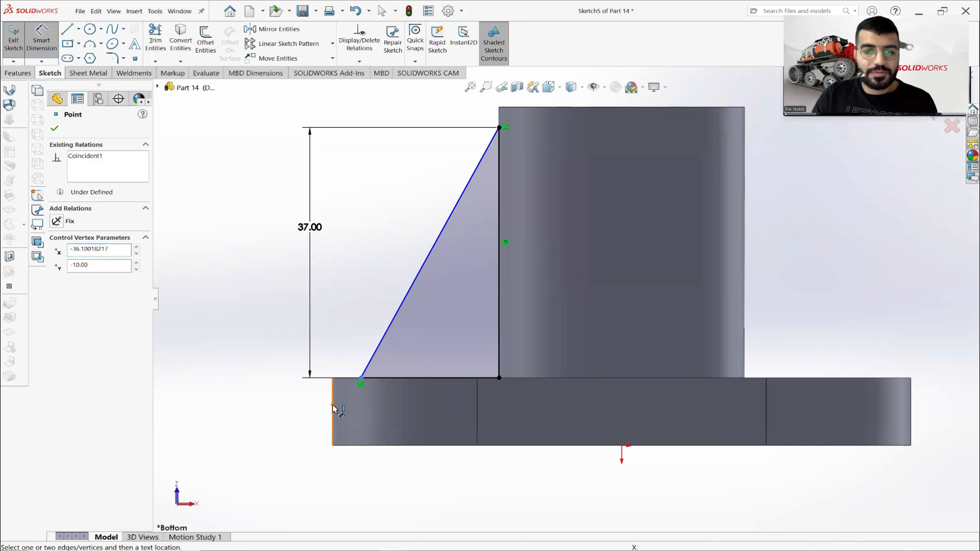
pyautogui.click(333, 408)
pyautogui.click(285, 403)
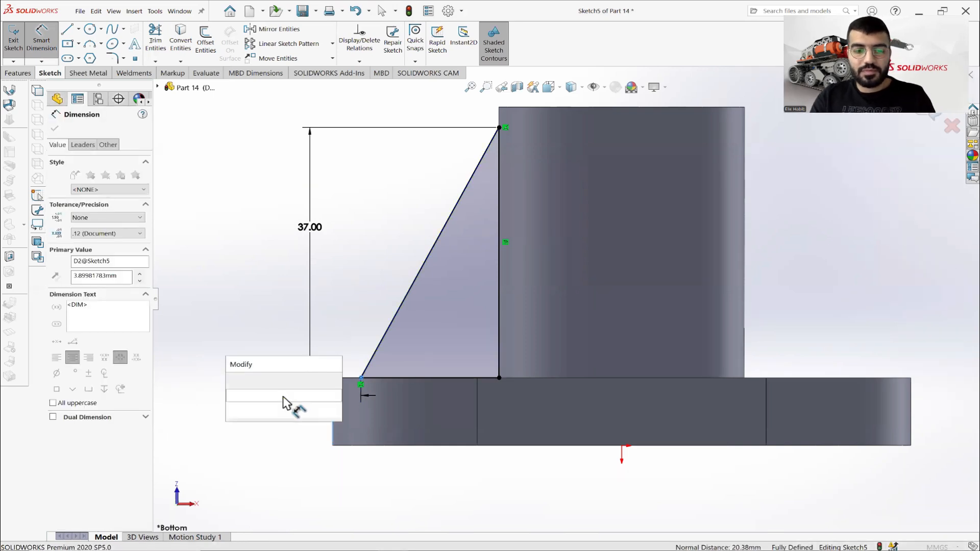
pyautogui.write('4')
pyautogui.press('Return')
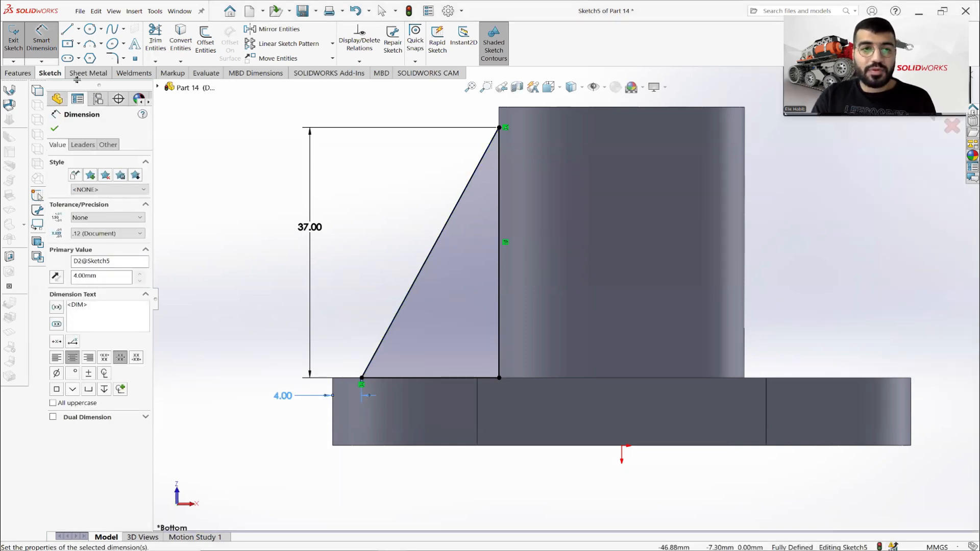
pyautogui.press('Escape')
pyautogui.press('f')
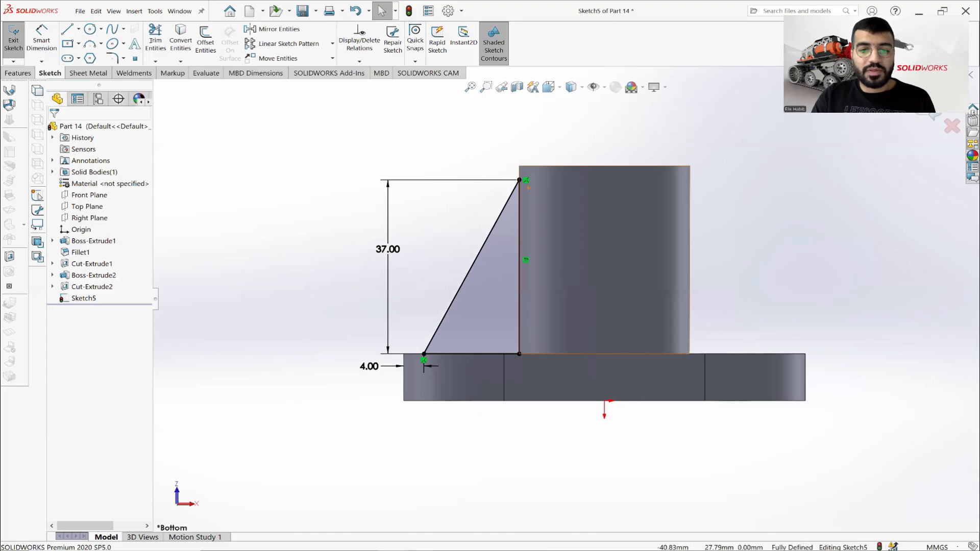
# Check the rib thickness on the drawing and start a boss extrusion of the triangle with a 5 mm depth.
pyautogui.hotkey('alt', 'Tab')
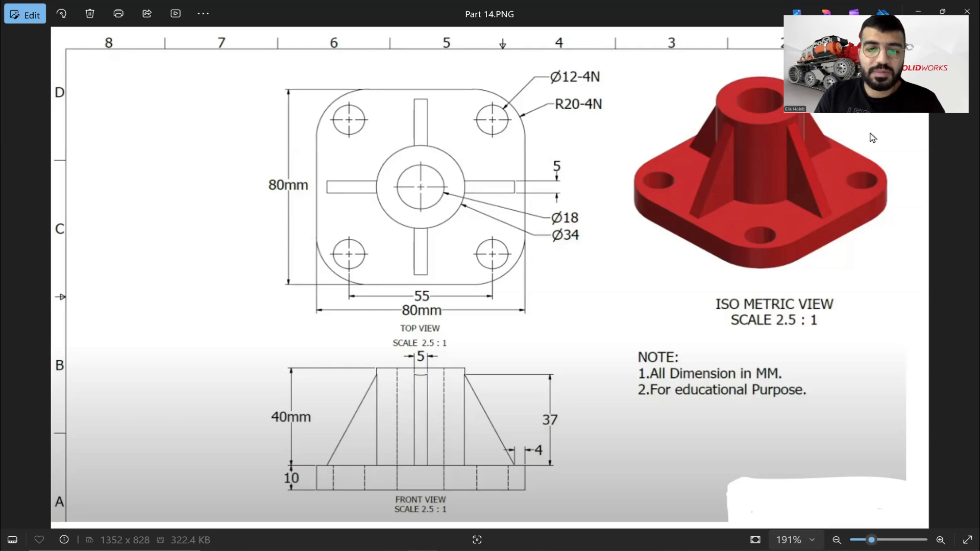
pyautogui.click(424, 550)
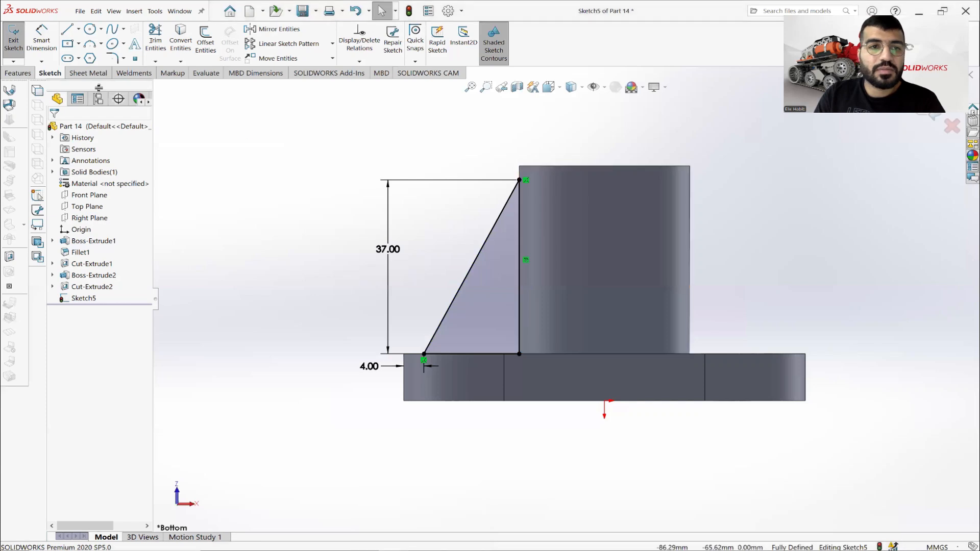
pyautogui.click(19, 73)
pyautogui.click(19, 39)
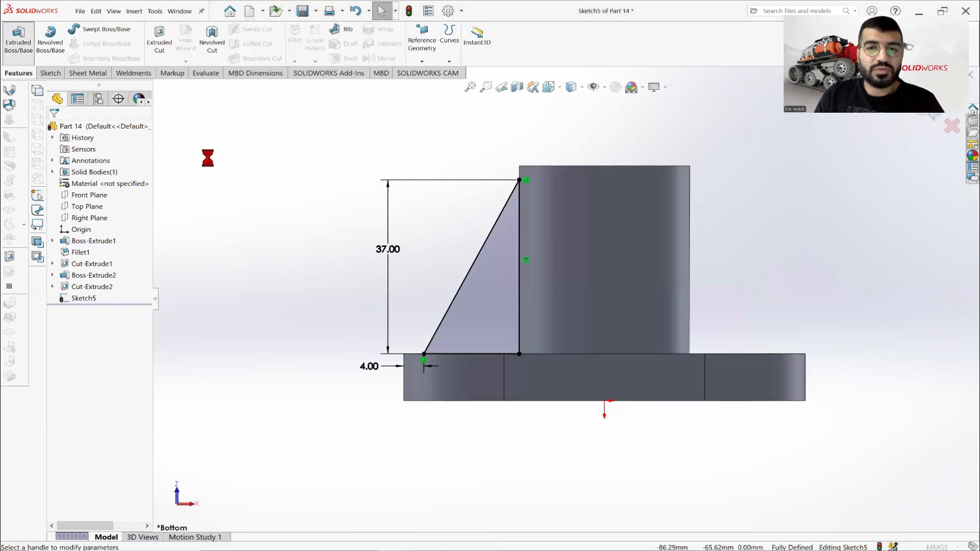
pyautogui.moveTo(418, 246); pyautogui.dragTo(396, 278, button='middle')
pyautogui.click(97, 225)
pyautogui.doubleClick(97, 226)
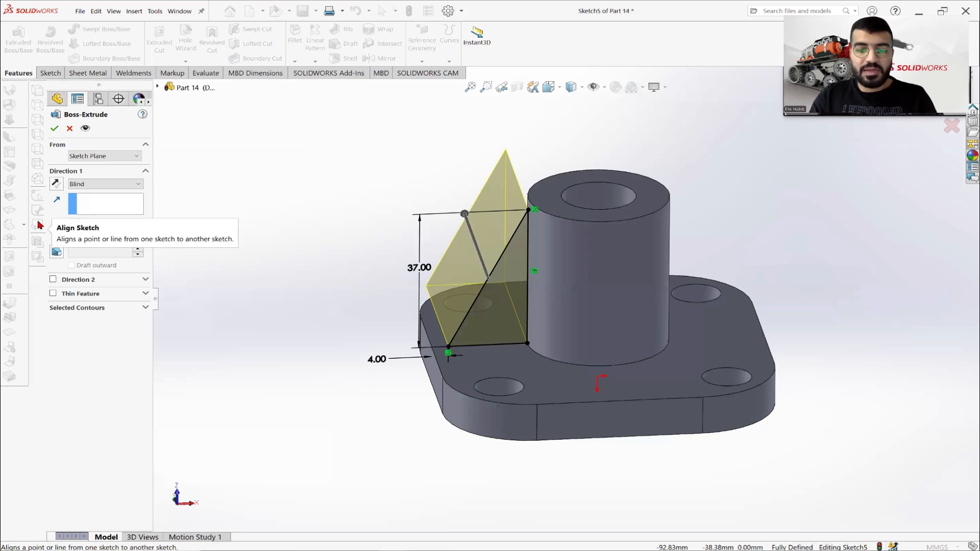
pyautogui.write('5')
pyautogui.press('Return')
pyautogui.scroll(-3, 522, 271)
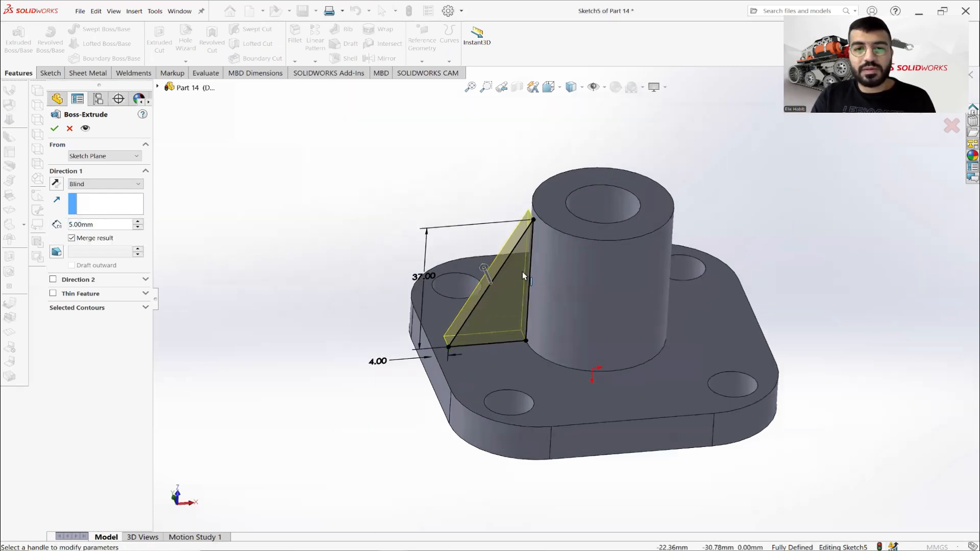
# Finish the rib extrusion as Mid Plane with Merge result turned off, and save the part.
pyautogui.moveTo(537, 274); pyautogui.dragTo(526, 285, button='middle')
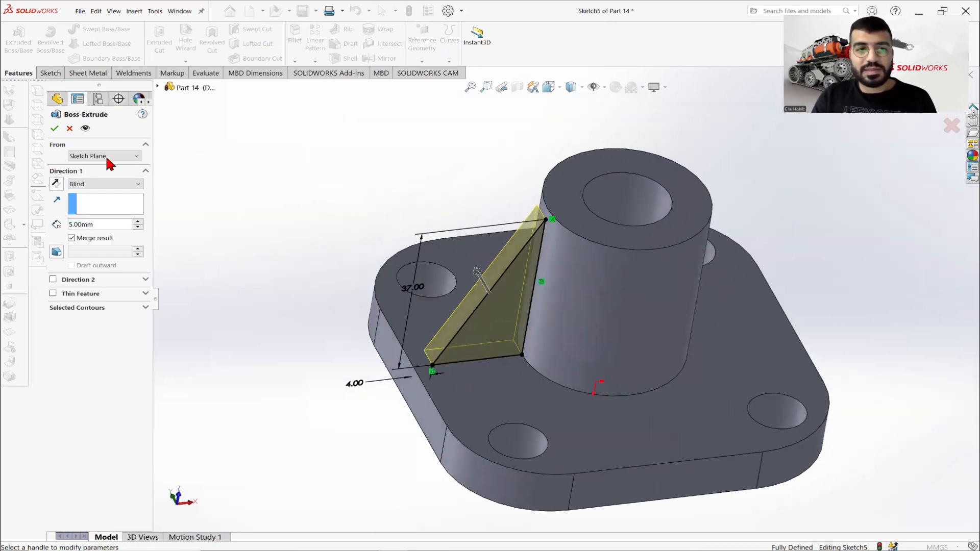
pyautogui.click(93, 184)
pyautogui.click(85, 239)
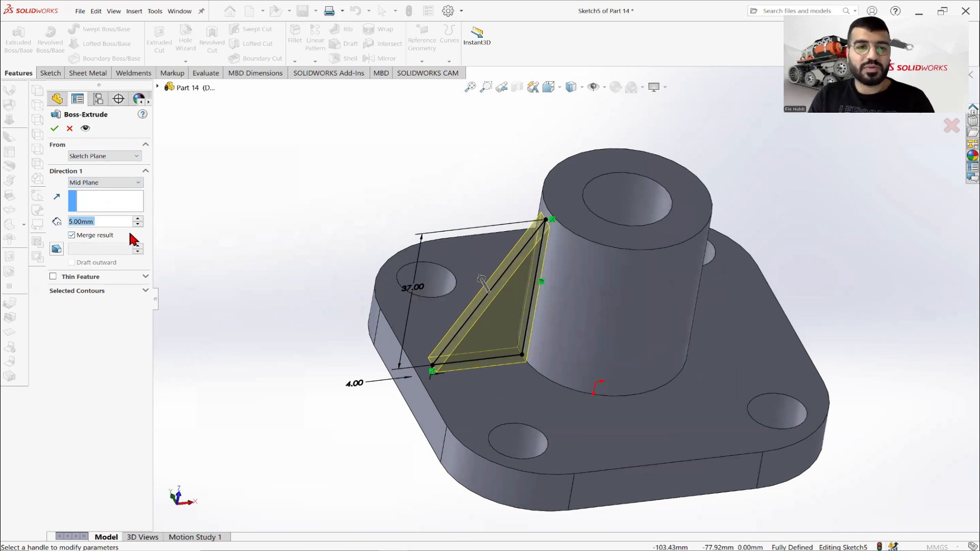
pyautogui.click(52, 129)
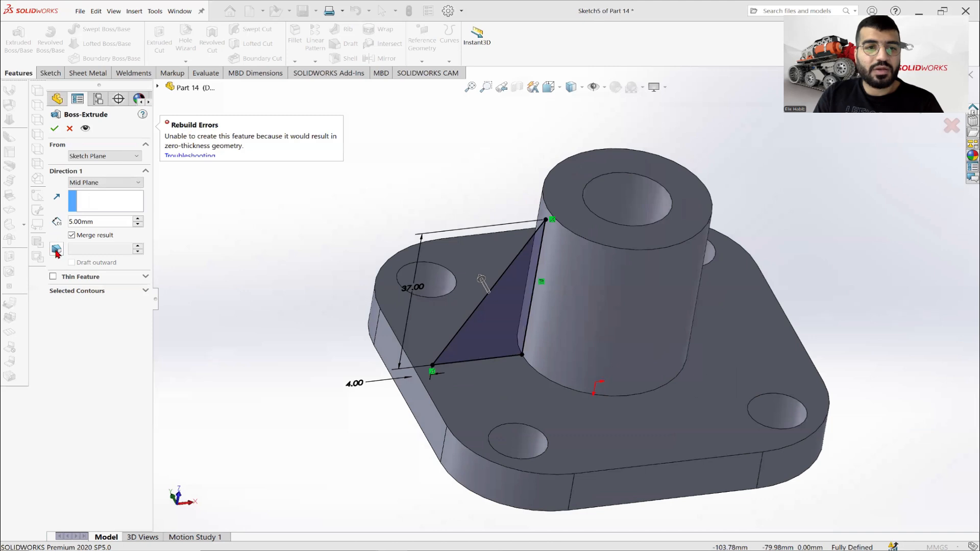
pyautogui.click(72, 236)
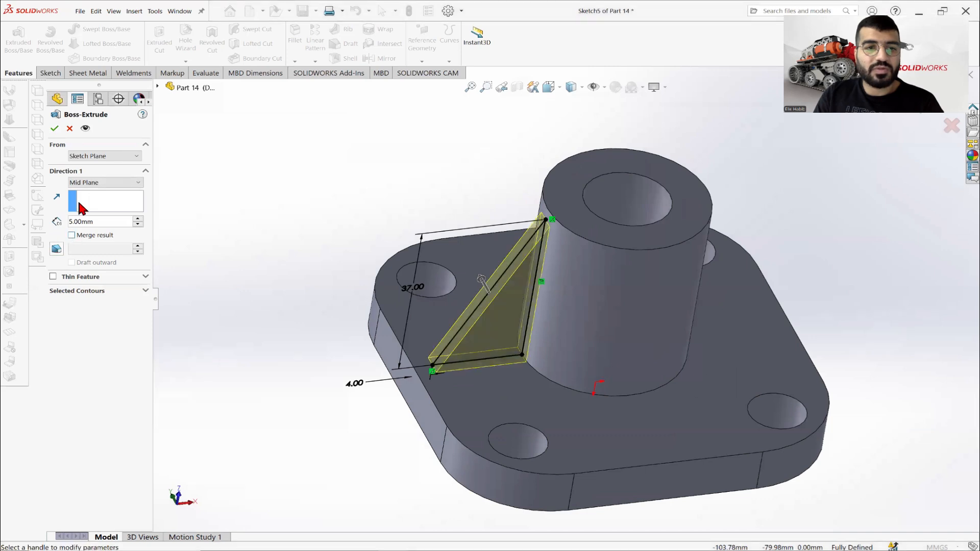
pyautogui.click(54, 129)
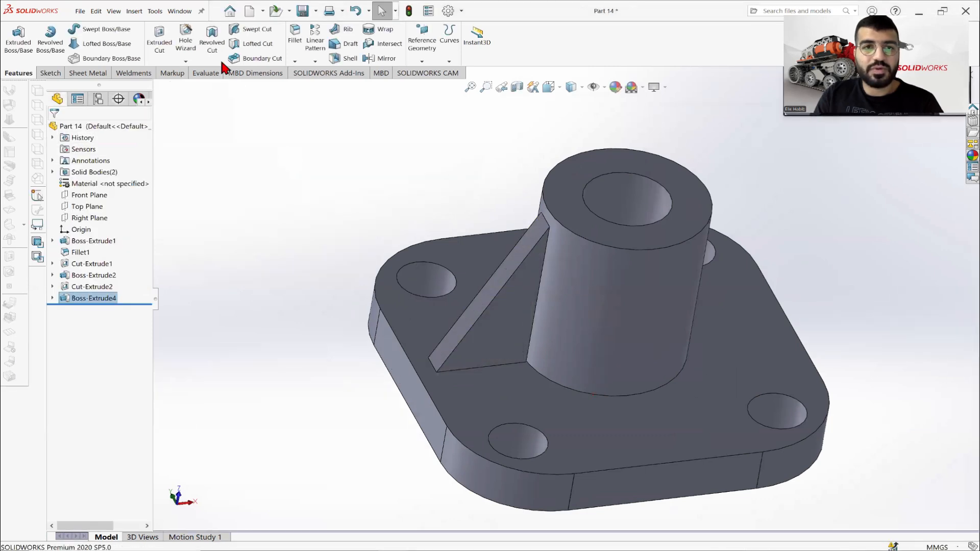
pyautogui.click(303, 10)
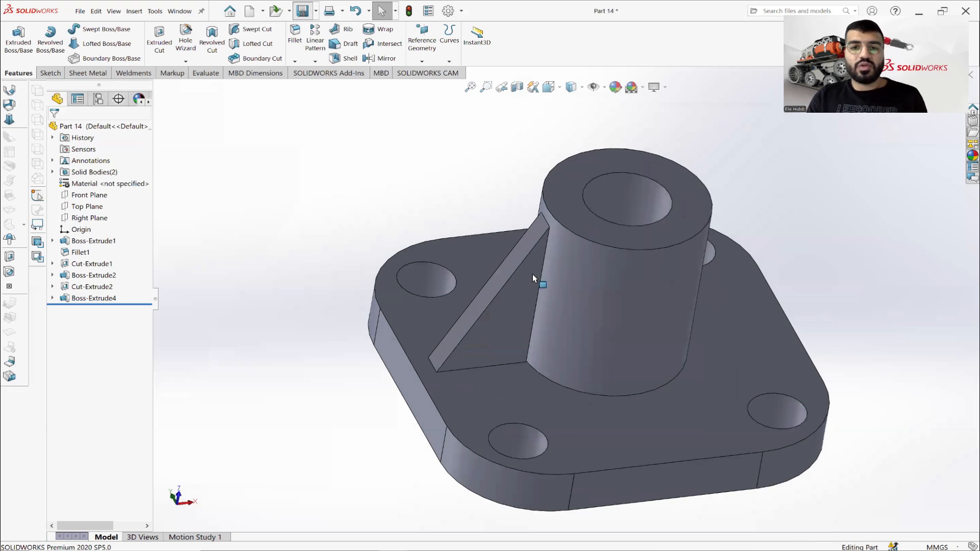
# Examine how the rib's inner face meets the cylindrical wall of the boss near its upper end.
pyautogui.moveTo(532, 274); pyautogui.dragTo(515, 236, button='middle')
pyautogui.scroll(-5, 515, 236)
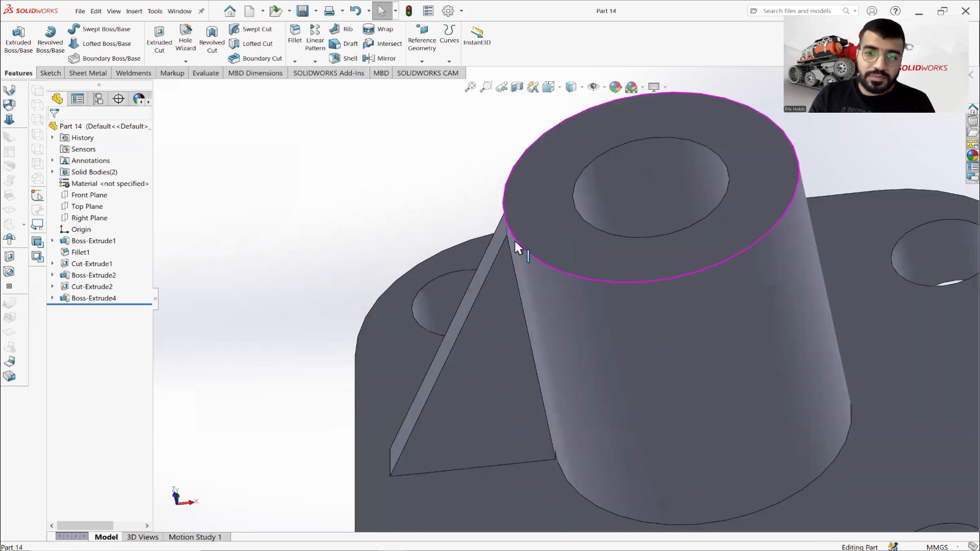
pyautogui.scroll(-8, 514, 241)
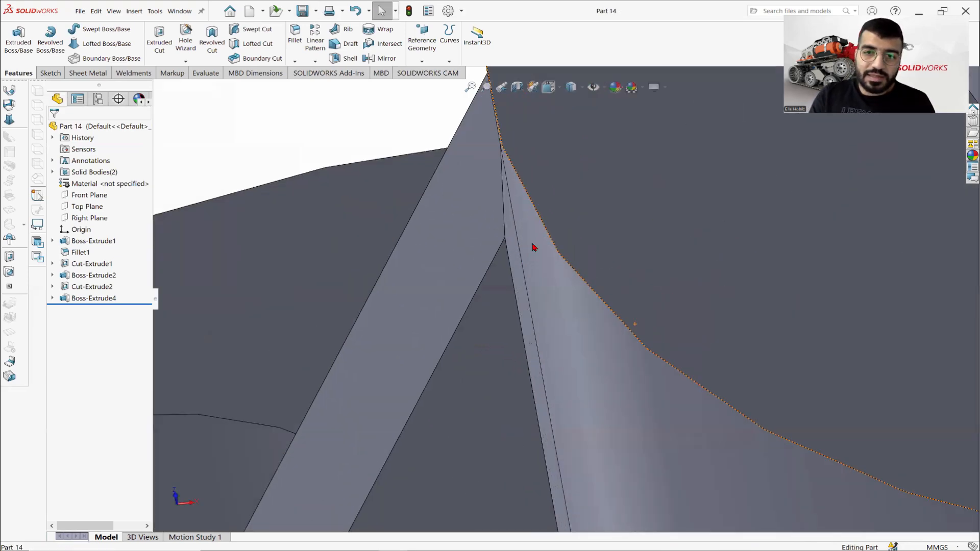
pyautogui.scroll(-3, 521, 238)
pyautogui.click(521, 238)
pyautogui.click(551, 254)
pyautogui.click(529, 254)
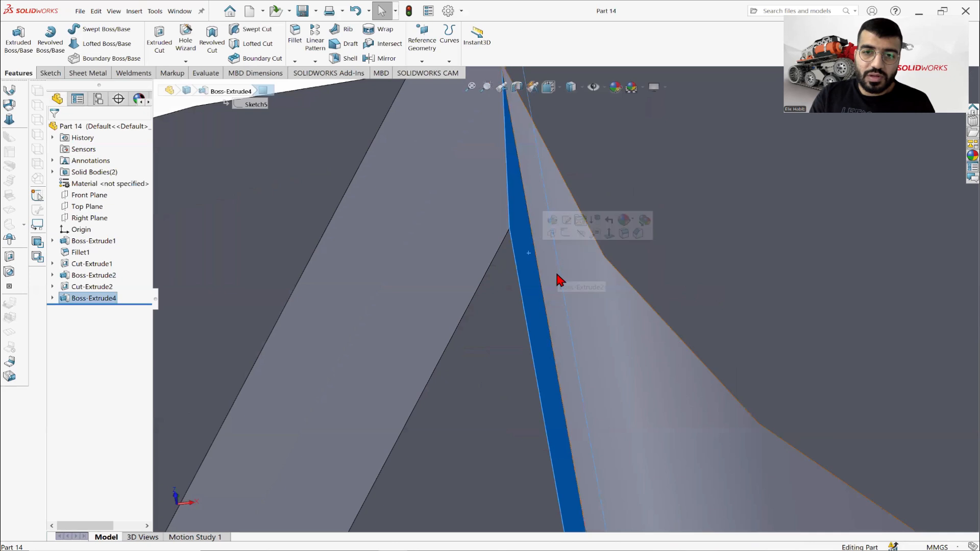
pyautogui.scroll(5, 556, 273)
pyautogui.click(432, 191)
# Start a sketch on the rib's inner face beside the boss and convert the face's edges into it.
pyautogui.scroll(-4, 545, 285)
pyautogui.click(545, 284)
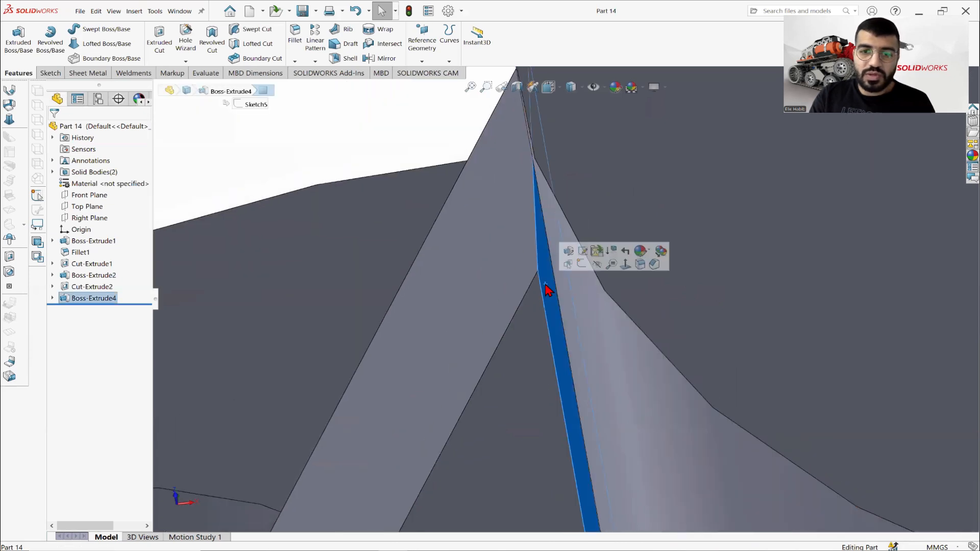
pyautogui.click(50, 73)
pyautogui.click(13, 38)
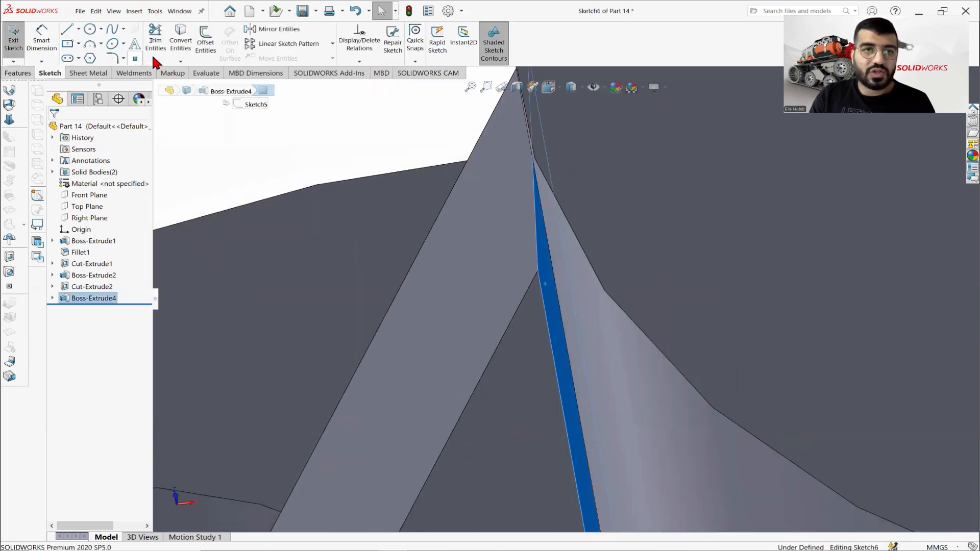
pyautogui.click(180, 40)
pyautogui.click(18, 73)
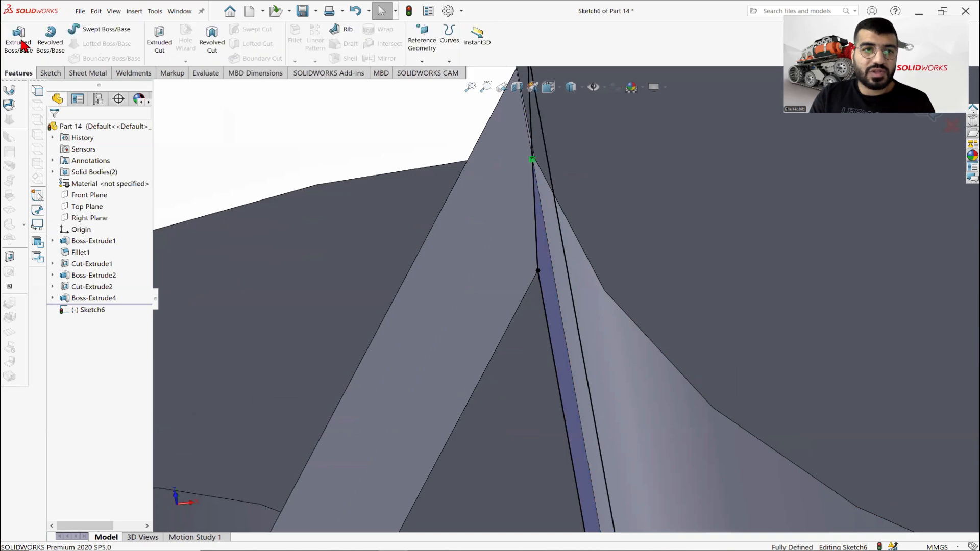
# Extrude the converted rib-face sketch Up To Surface to the boss's outer cylindrical wall with Merge result on, and save the part.
pyautogui.click(19, 41)
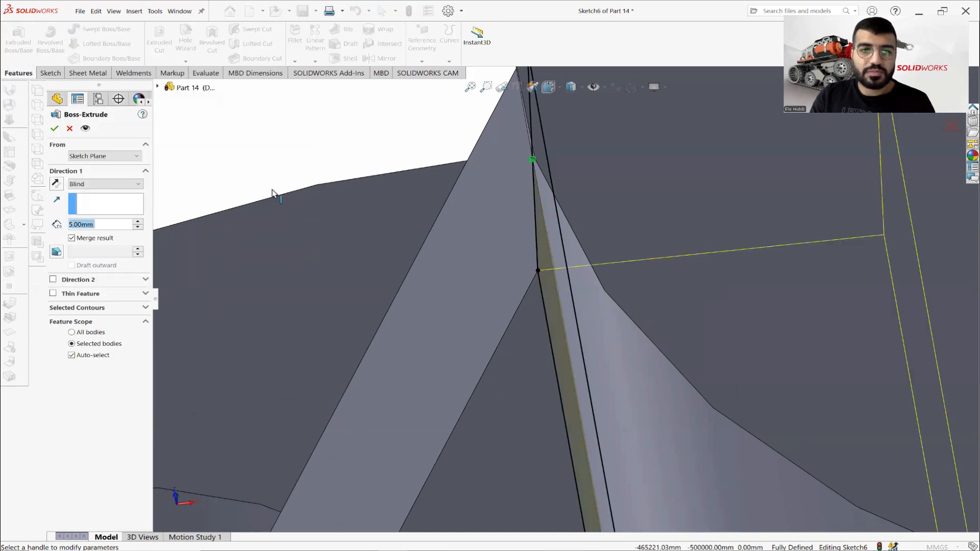
pyautogui.click(101, 185)
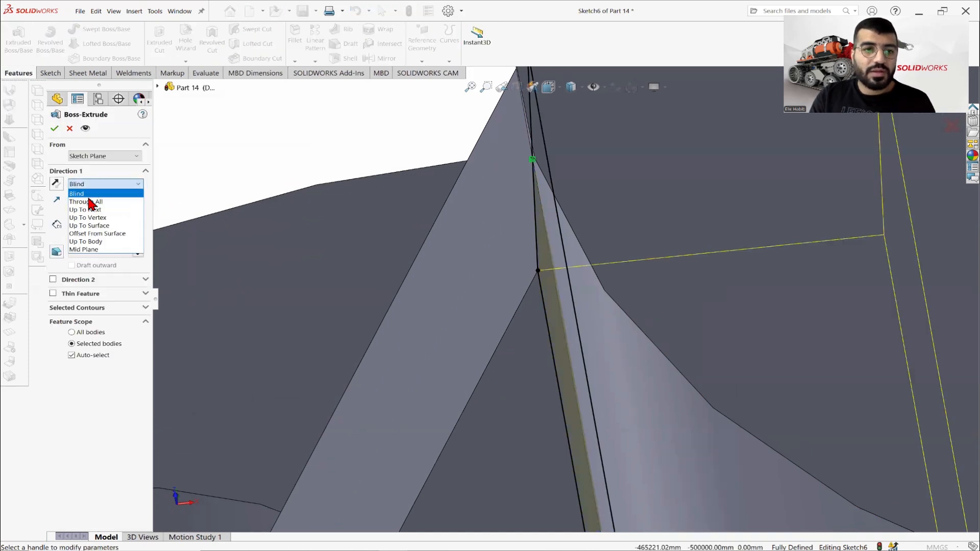
pyautogui.click(90, 226)
pyautogui.scroll(5, 612, 332)
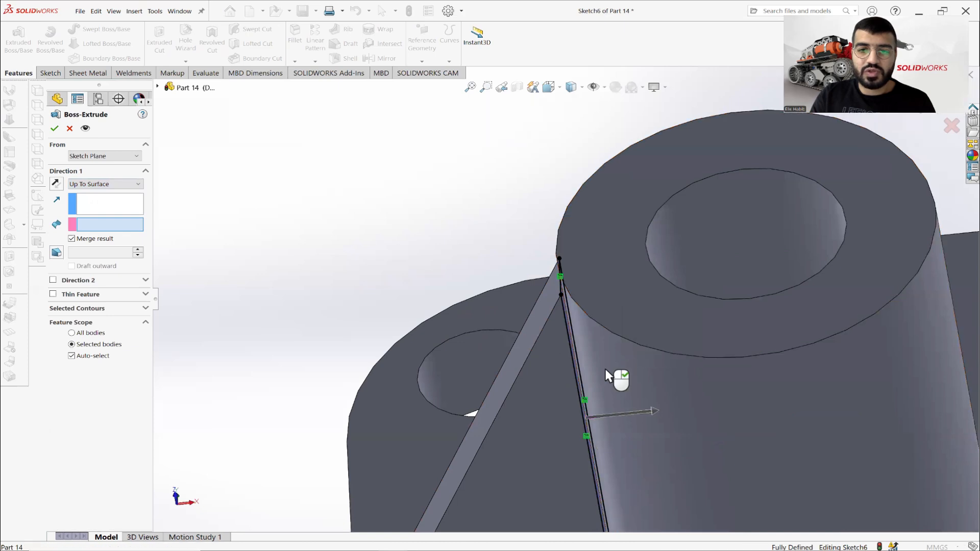
pyautogui.click(606, 369)
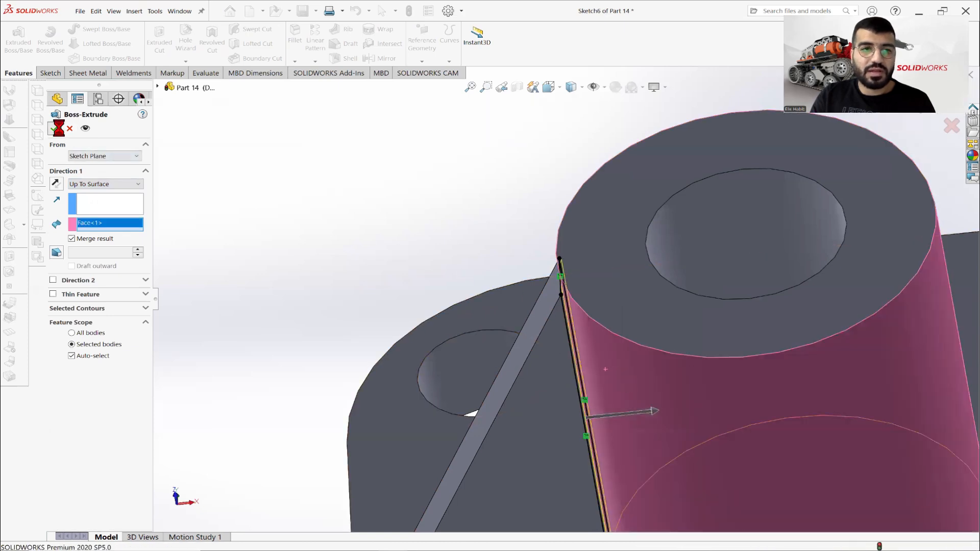
pyautogui.scroll(5, 620, 335)
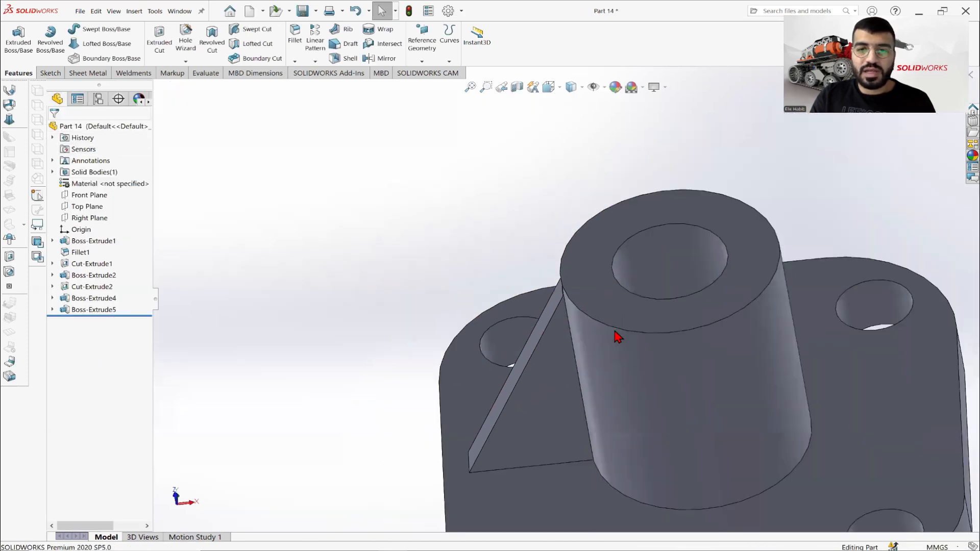
pyautogui.scroll(-2, 623, 332)
pyautogui.moveTo(599, 348); pyautogui.dragTo(636, 294, button='middle')
pyautogui.click(303, 17)
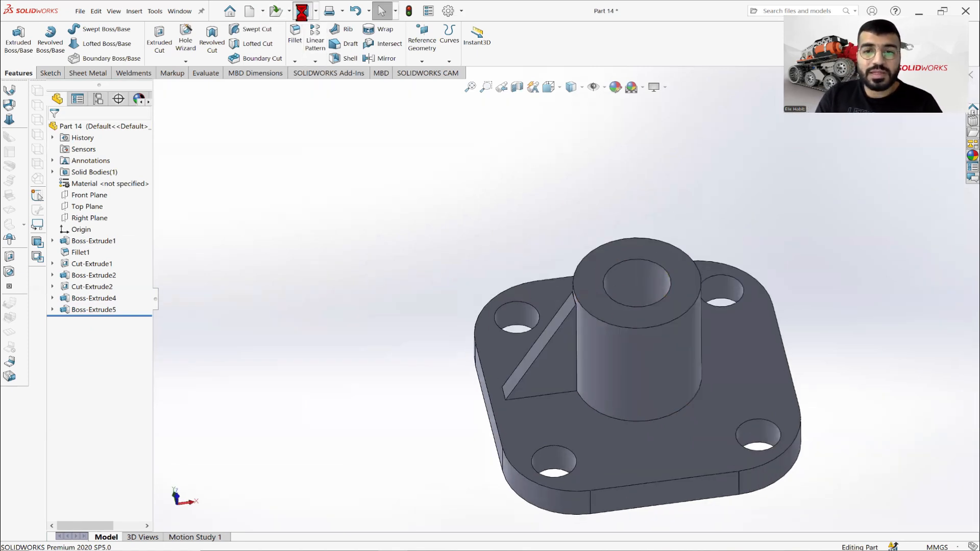
# Check the rib layout on the drawing and start a circular pattern about the boss's upper outer edge, four instances equally spaced over 360 degrees.
pyautogui.scroll(-2, 657, 363)
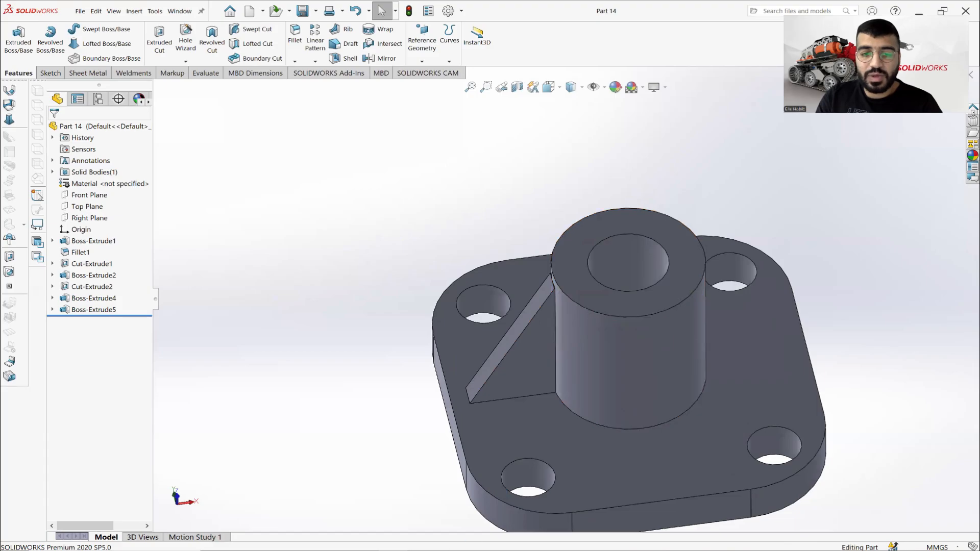
pyautogui.click(442, 548)
pyautogui.click(445, 548)
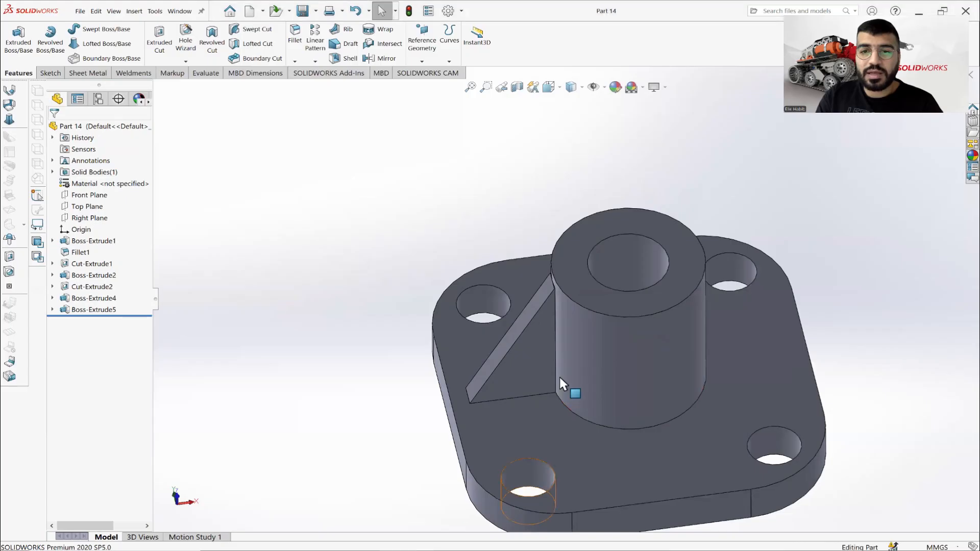
pyautogui.moveTo(812, 324); pyautogui.dragTo(810, 302, button='middle')
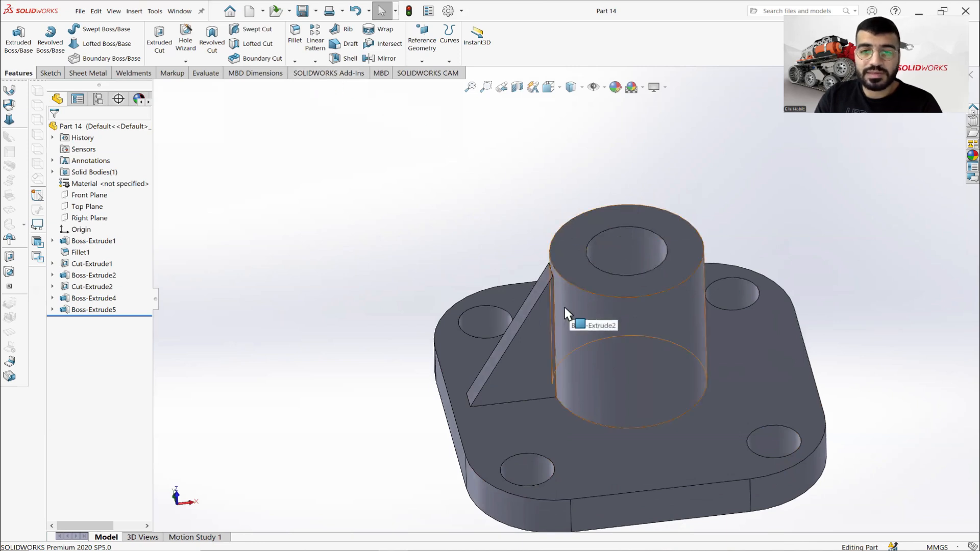
pyautogui.moveTo(678, 321); pyautogui.dragTo(619, 352, button='middle')
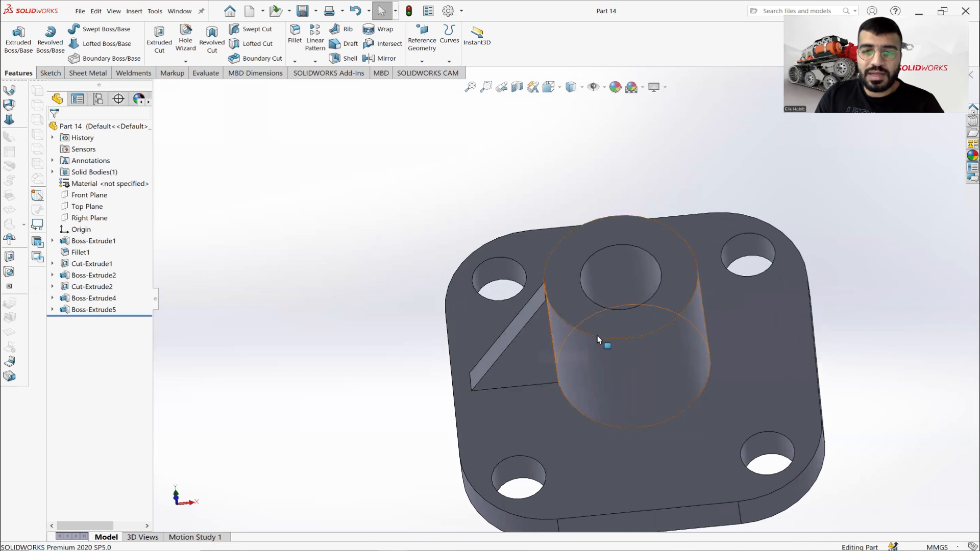
pyautogui.moveTo(597, 336); pyautogui.dragTo(605, 302, button='middle')
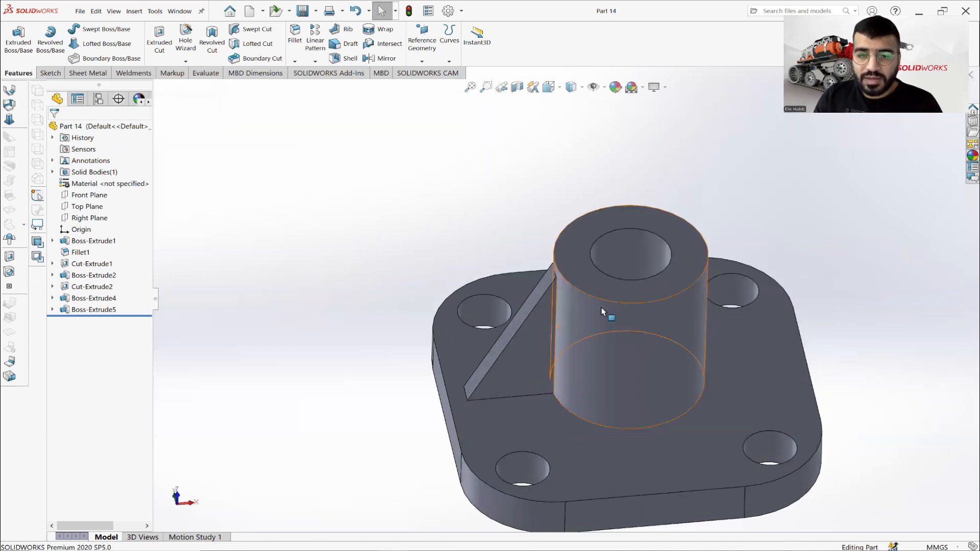
pyautogui.click(313, 63)
pyautogui.click(333, 88)
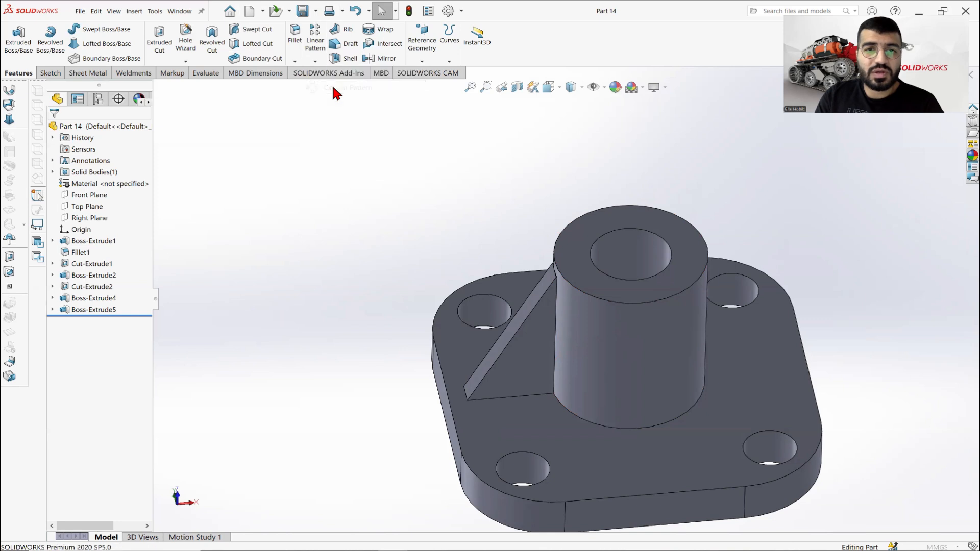
pyautogui.click(81, 158)
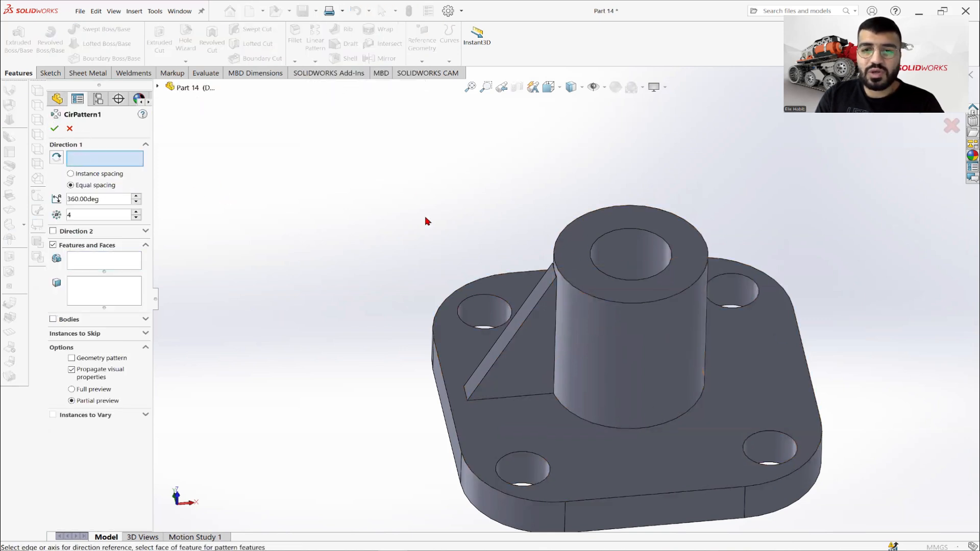
pyautogui.click(577, 290)
# Use the whole solid body as the item to pattern instead of features, complete the circular pattern, and save the part.
pyautogui.click(92, 262)
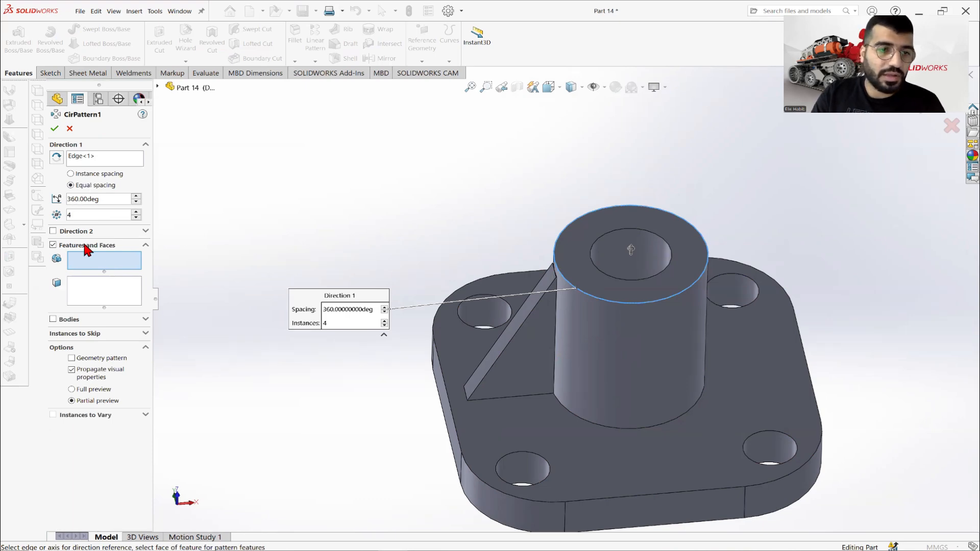
pyautogui.click(73, 320)
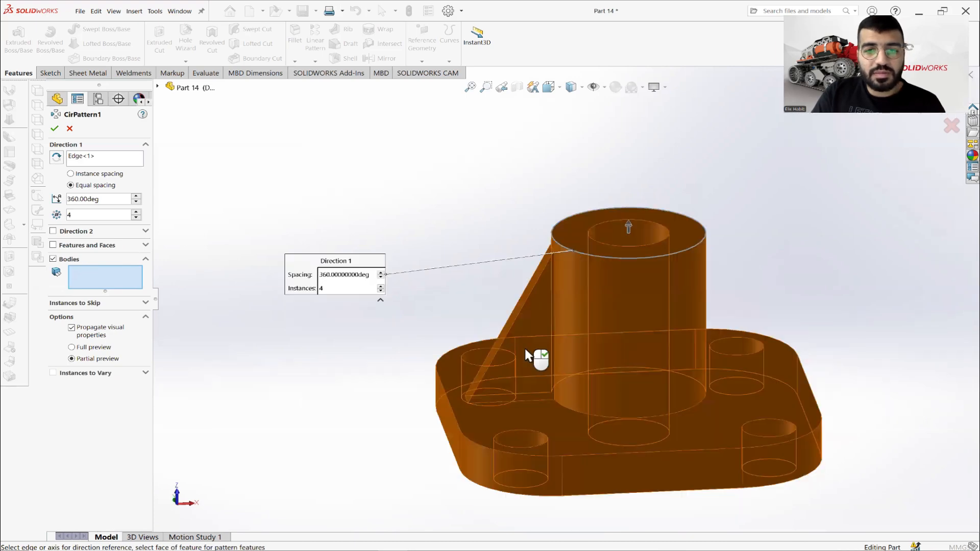
pyautogui.click(525, 349)
pyautogui.moveTo(587, 366); pyautogui.dragTo(597, 407, button='middle')
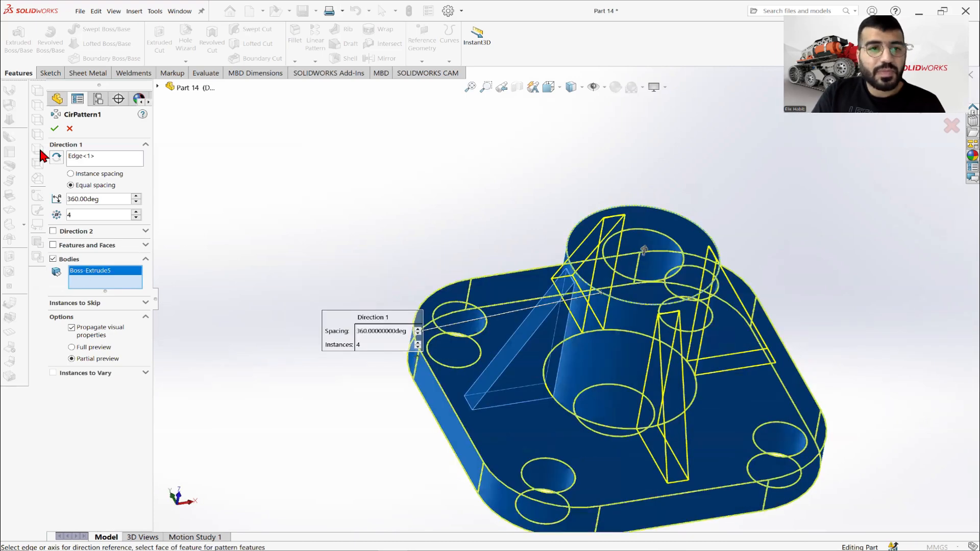
pyautogui.click(55, 129)
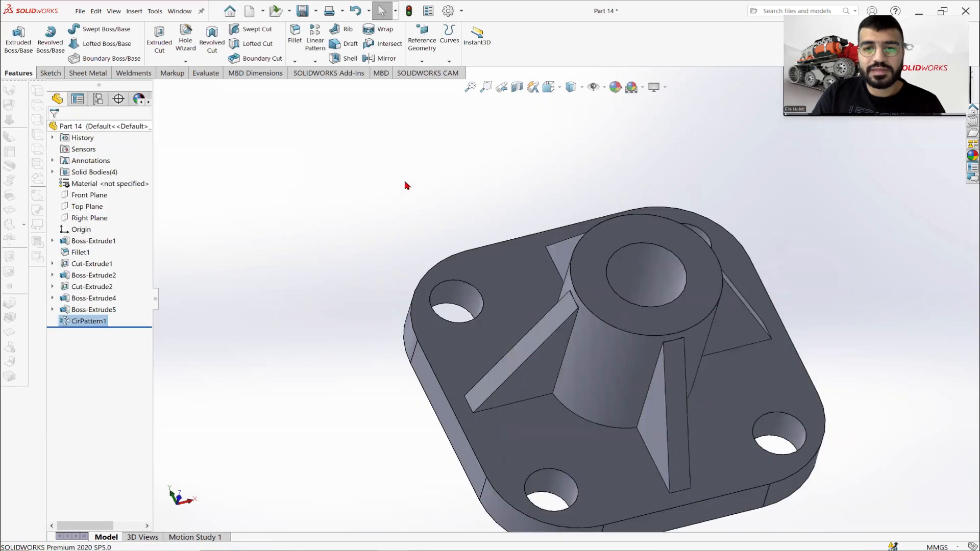
pyautogui.moveTo(651, 268); pyautogui.dragTo(659, 310, button='middle')
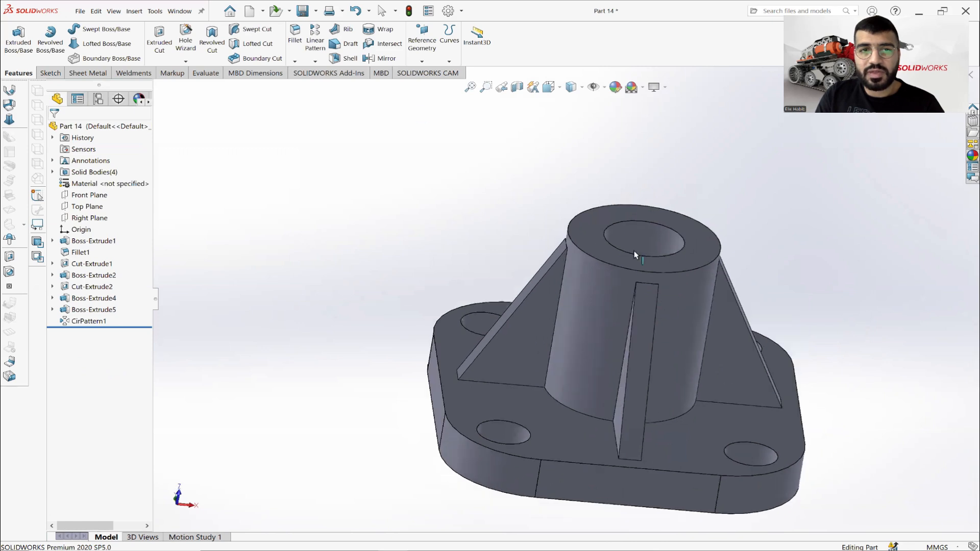
pyautogui.click(315, 61)
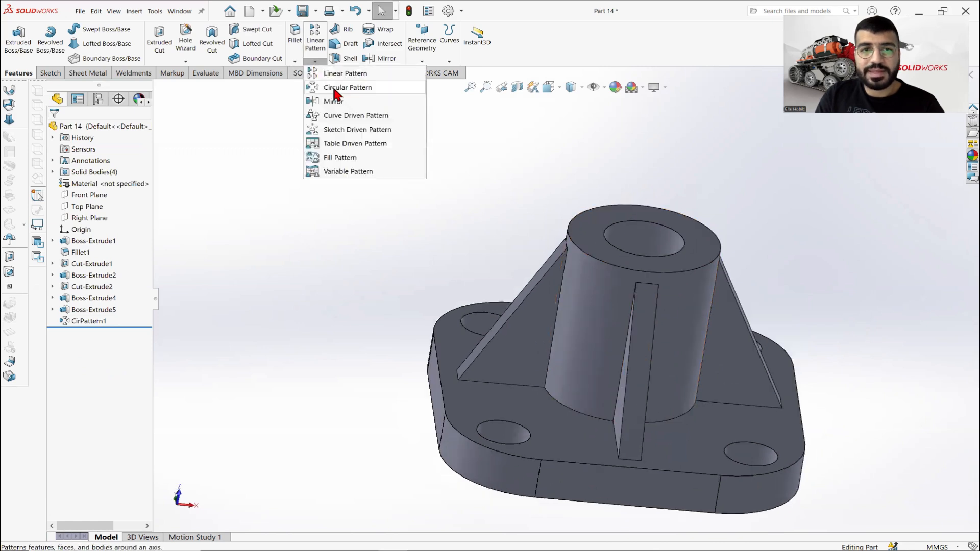
pyautogui.moveTo(585, 178); pyautogui.dragTo(571, 187, button='middle')
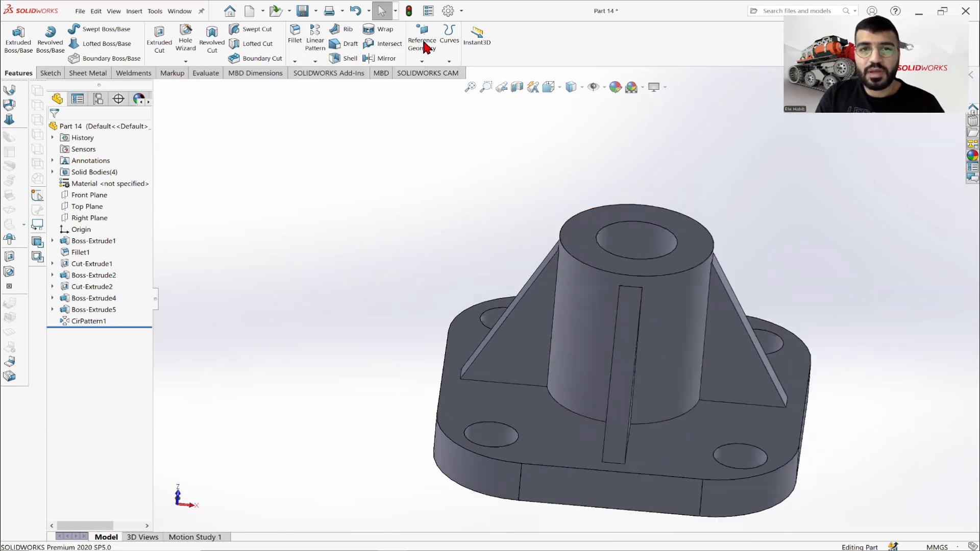
pyautogui.click(303, 11)
pyautogui.scroll(1, 644, 298)
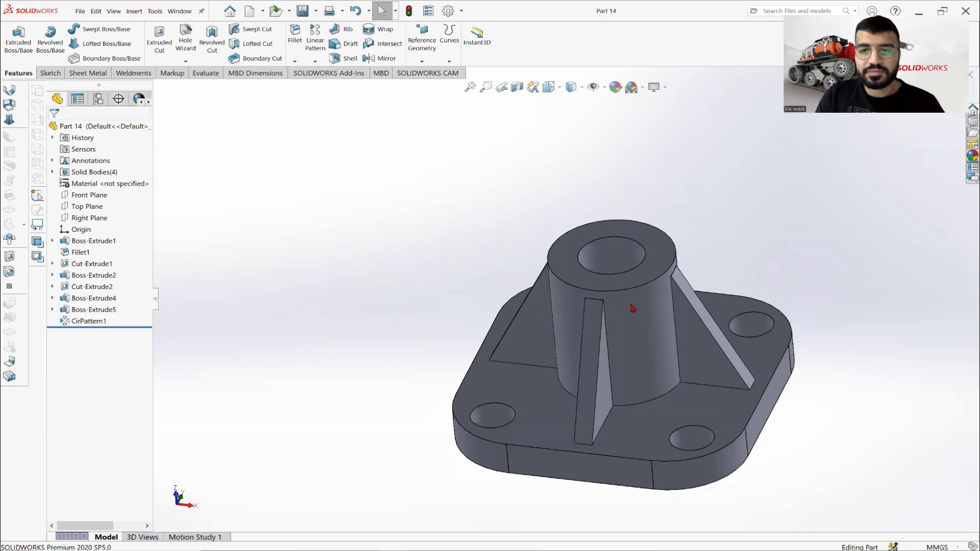
# View the part normal to the flange's upper face and compare it with the top view on the Part 14.PNG drawing.
pyautogui.moveTo(631, 307); pyautogui.dragTo(633, 336, button='middle')
pyautogui.scroll(2, 632, 338)
pyautogui.click(444, 545)
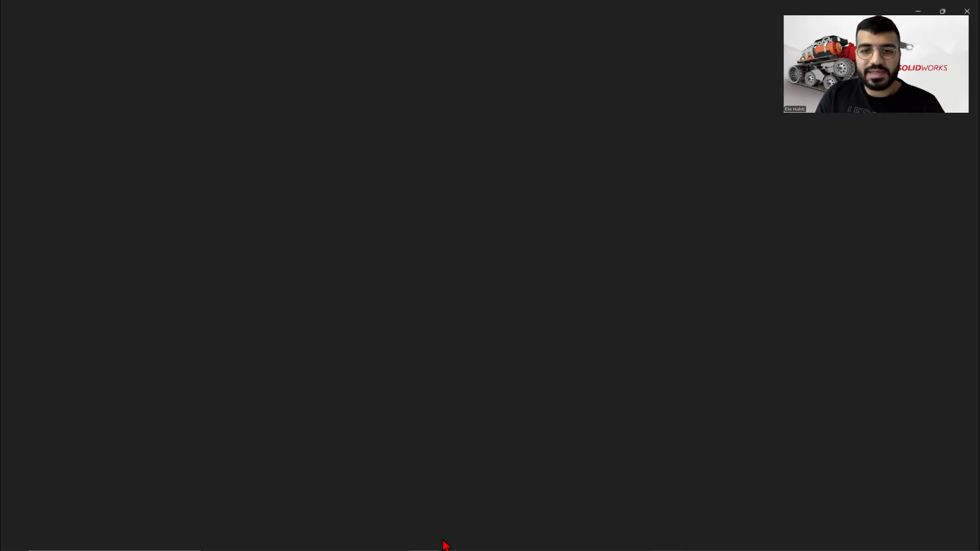
pyautogui.click(445, 545)
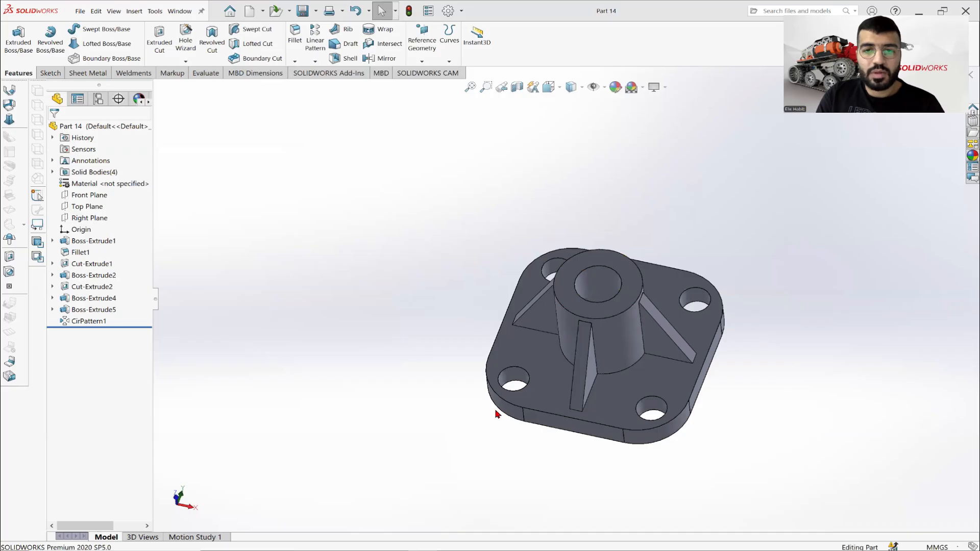
pyautogui.rightClick(548, 359)
pyautogui.click(615, 291)
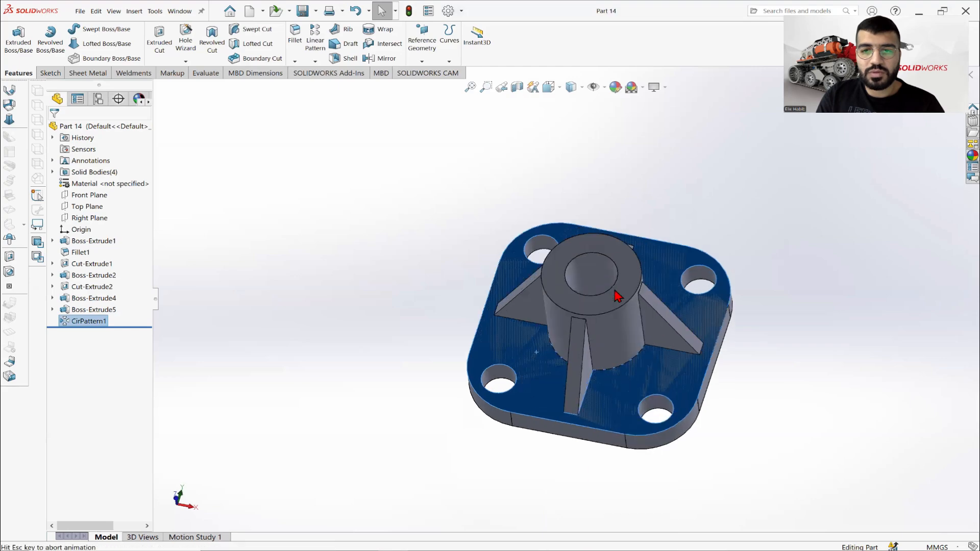
pyautogui.hotkey('alt', 'Tab')
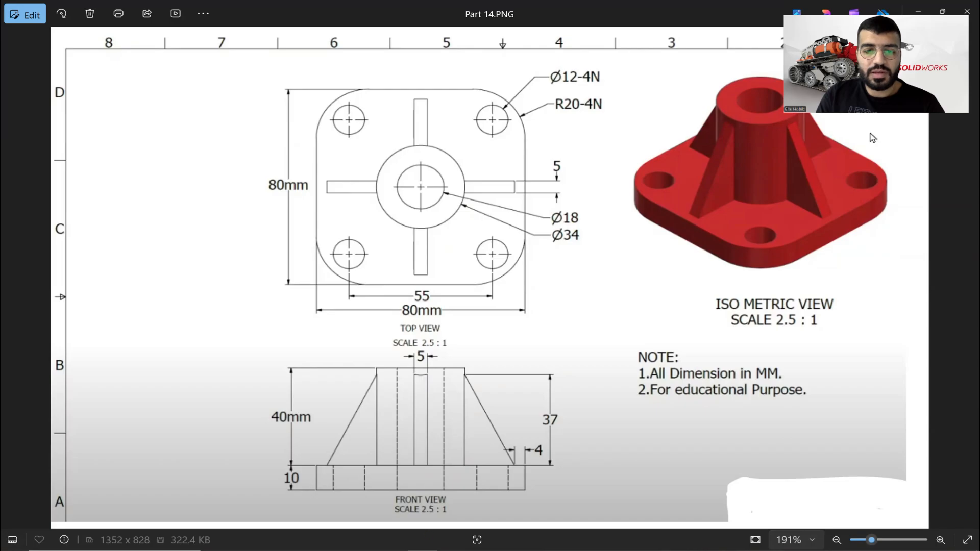
pyautogui.hotkey('alt', 'Tab')
pyautogui.hotkey('alt', 'Tab')
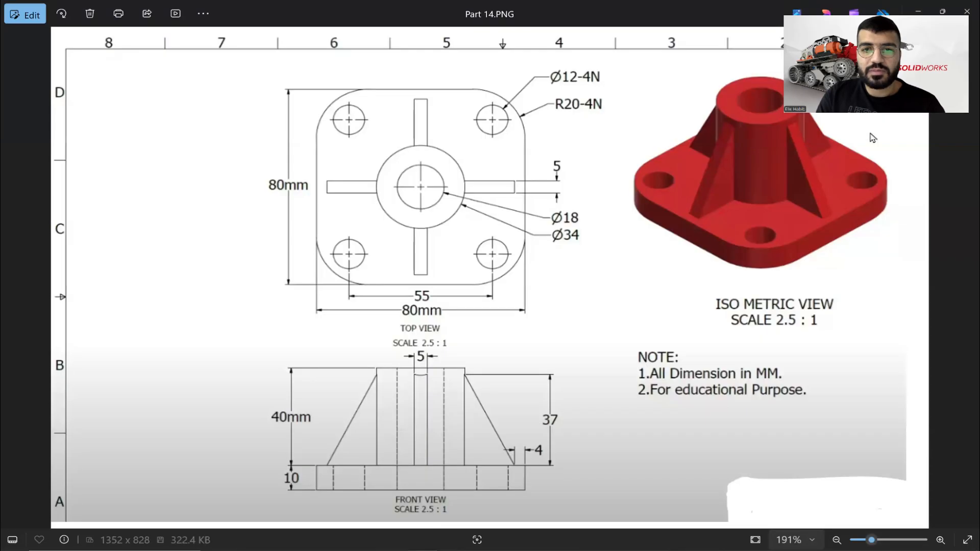
pyautogui.hotkey('alt', 'Tab')
pyautogui.hotkey('alt', 'Tab')
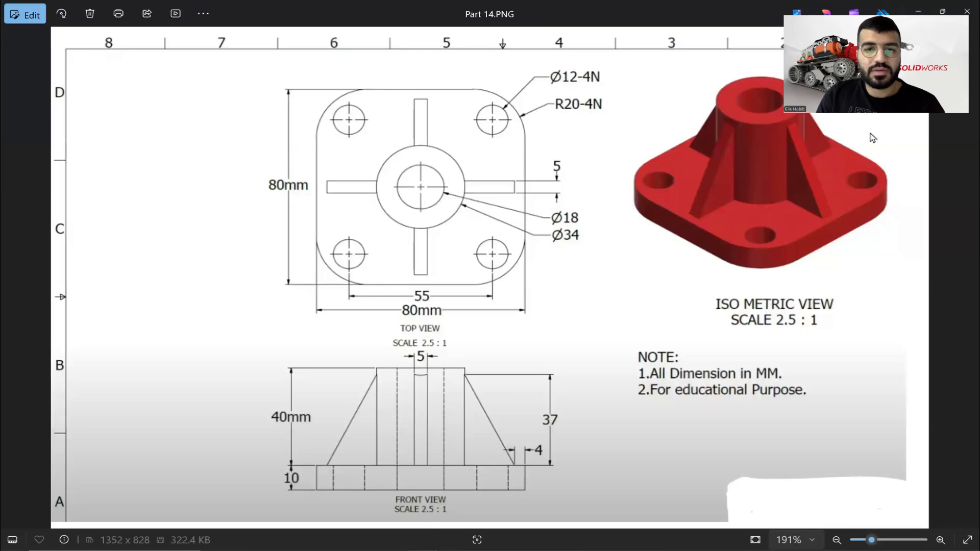
pyautogui.moveTo(634, 203); pyautogui.dragTo(634, 201)
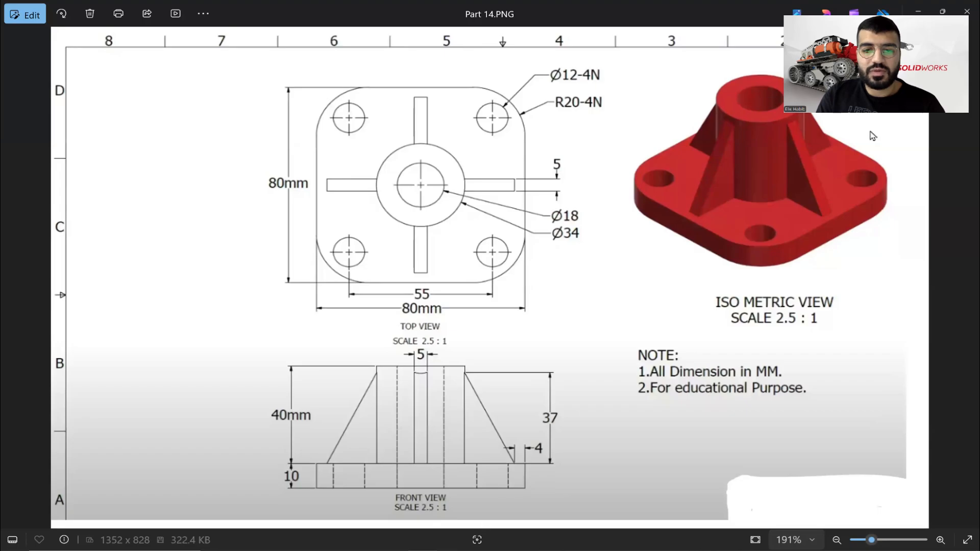
# View the part normal to the flange's flat side face and compare it with the front view on the drawing.
pyautogui.hotkey('alt', 'Tab')
pyautogui.moveTo(586, 394); pyautogui.dragTo(521, 422, button='middle')
pyautogui.click(510, 434)
pyautogui.rightClick(510, 433)
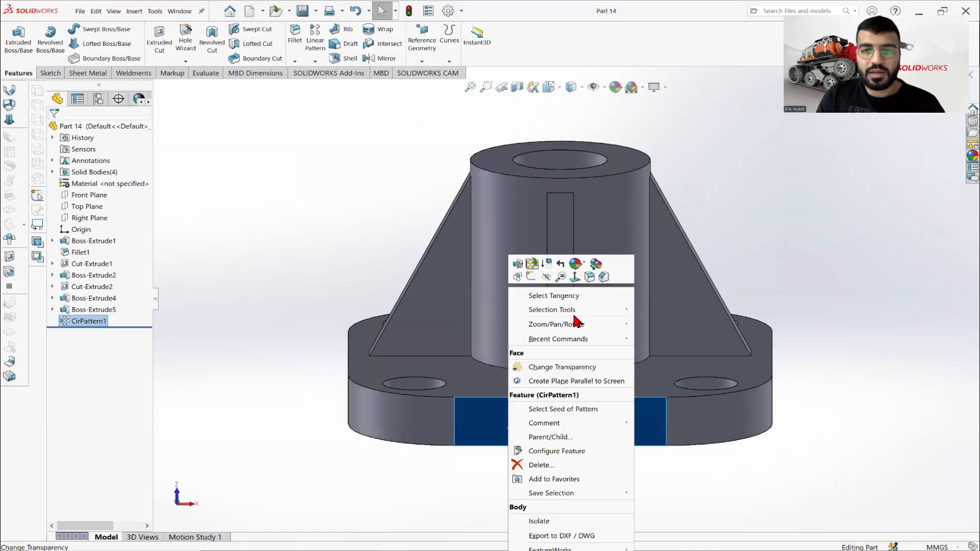
pyautogui.click(574, 277)
pyautogui.click(453, 519)
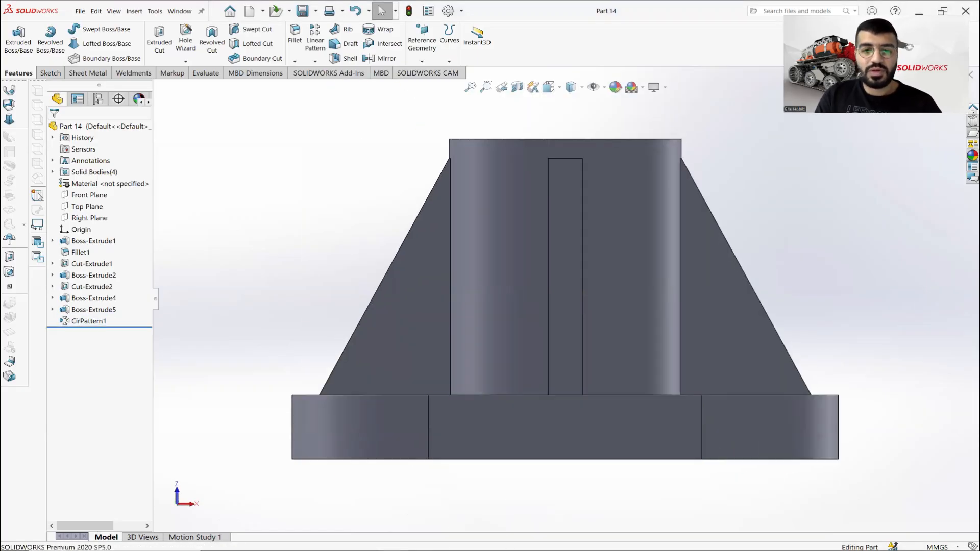
pyautogui.hotkey('alt', 'Tab')
pyautogui.hotkey('alt', 'Tab')
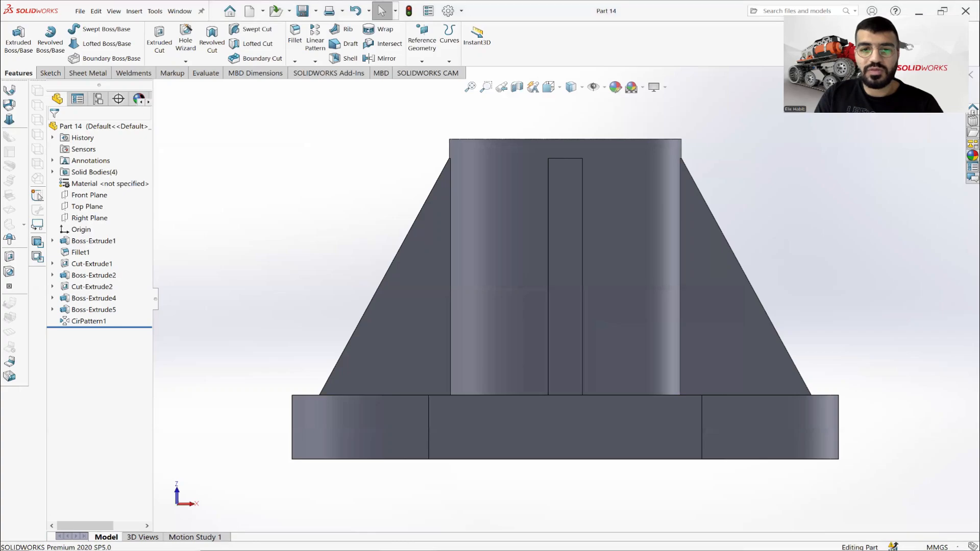
pyautogui.hotkey('alt', 'Tab')
pyautogui.hotkey('alt', 'Tab')
# Try several colours on the whole part and apply light red with RGB 255, 128, 128 as its appearance.
pyautogui.scroll(-1, 659, 220)
pyautogui.moveTo(659, 221); pyautogui.dragTo(657, 243, button='middle')
pyautogui.press('f')
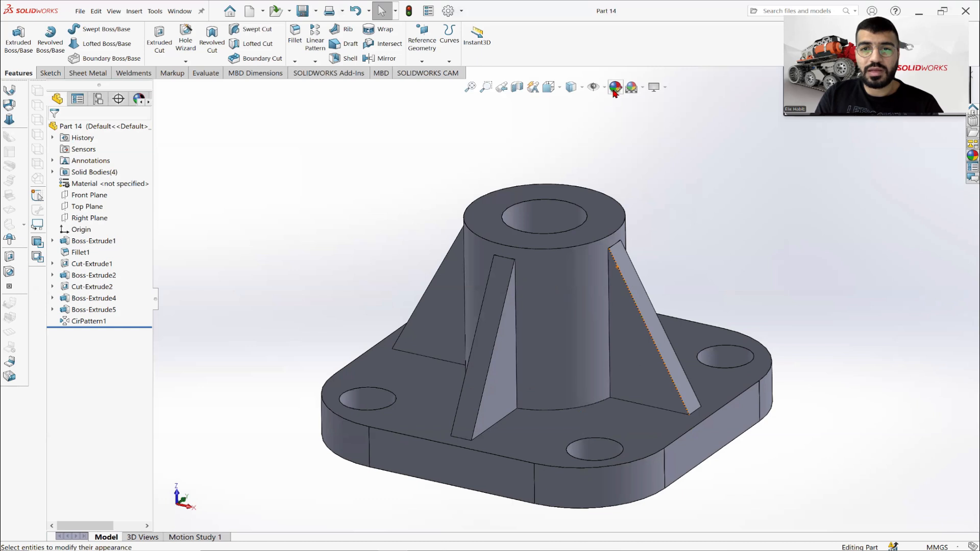
pyautogui.click(615, 88)
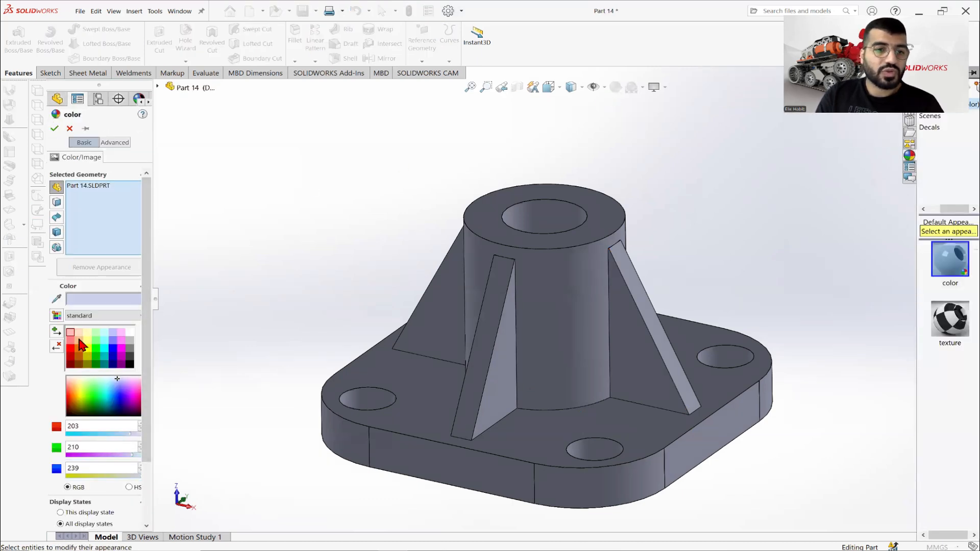
pyautogui.click(80, 341)
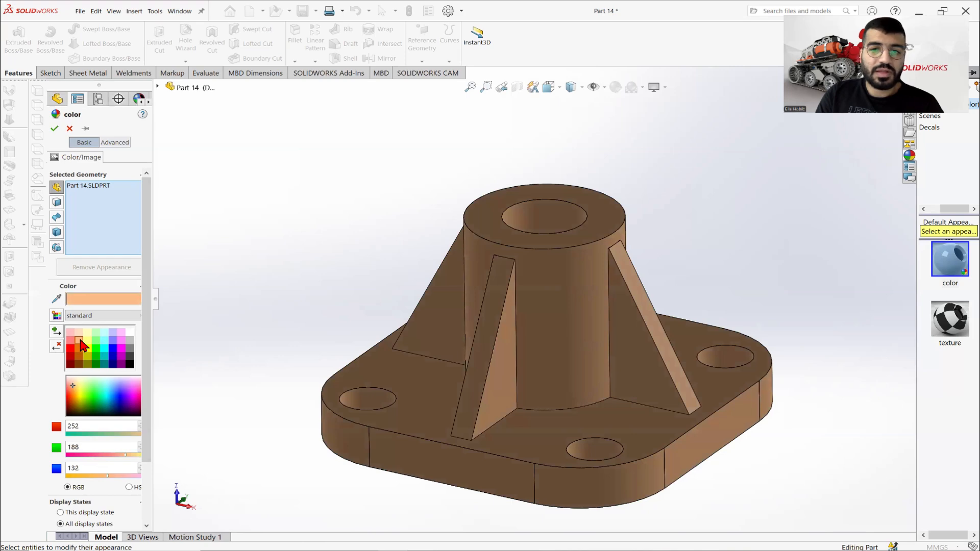
pyautogui.click(80, 349)
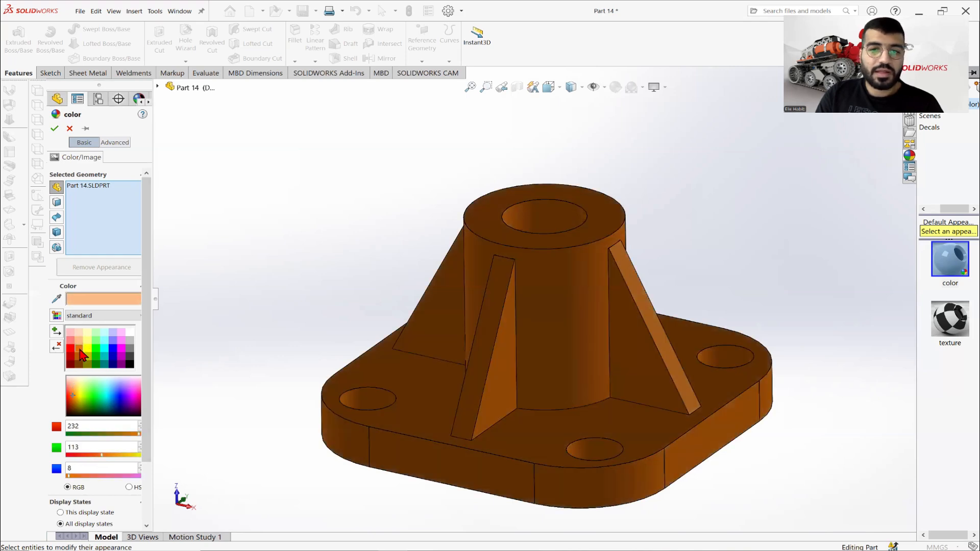
pyautogui.click(79, 341)
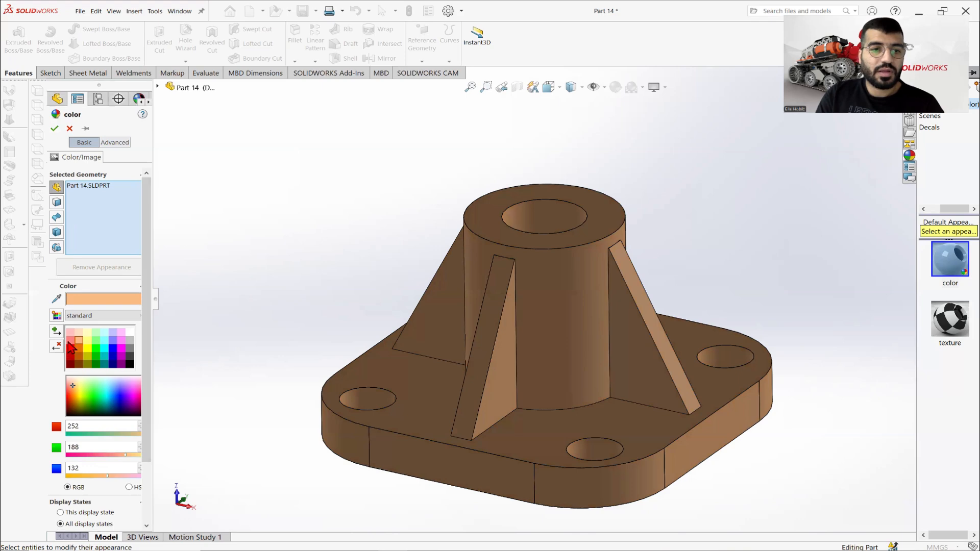
pyautogui.click(71, 351)
pyautogui.click(71, 341)
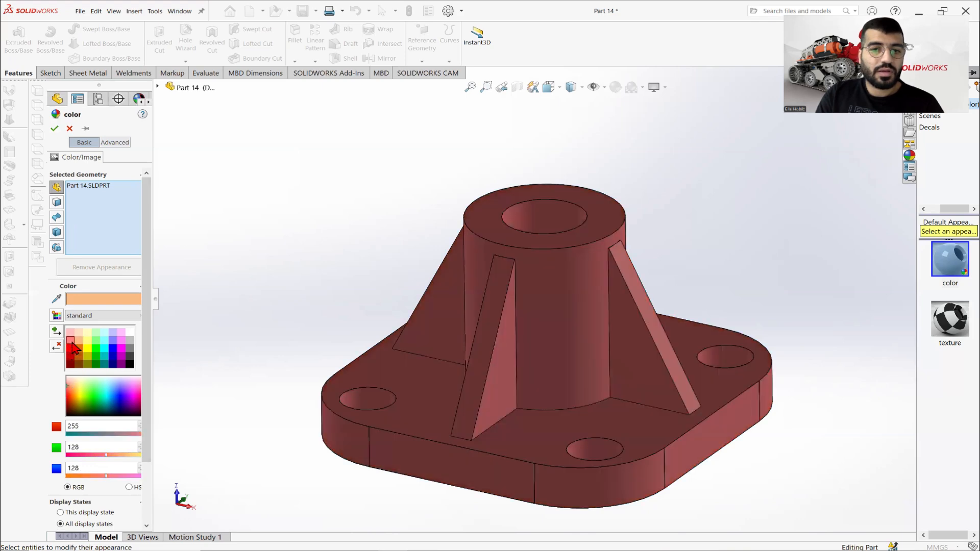
pyautogui.click(55, 129)
# Examine the recoloured part's boss, ribs and flange from several angles.
pyautogui.moveTo(413, 230); pyautogui.dragTo(473, 308, button='middle')
pyautogui.scroll(-5, 681, 289)
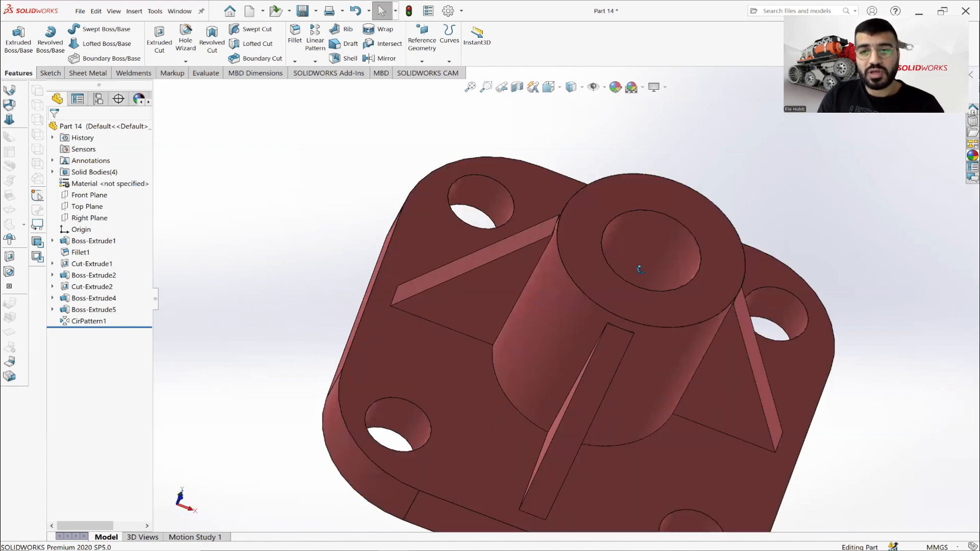
pyautogui.scroll(3, 640, 269)
pyautogui.moveTo(567, 262); pyautogui.dragTo(445, 544, button='middle')
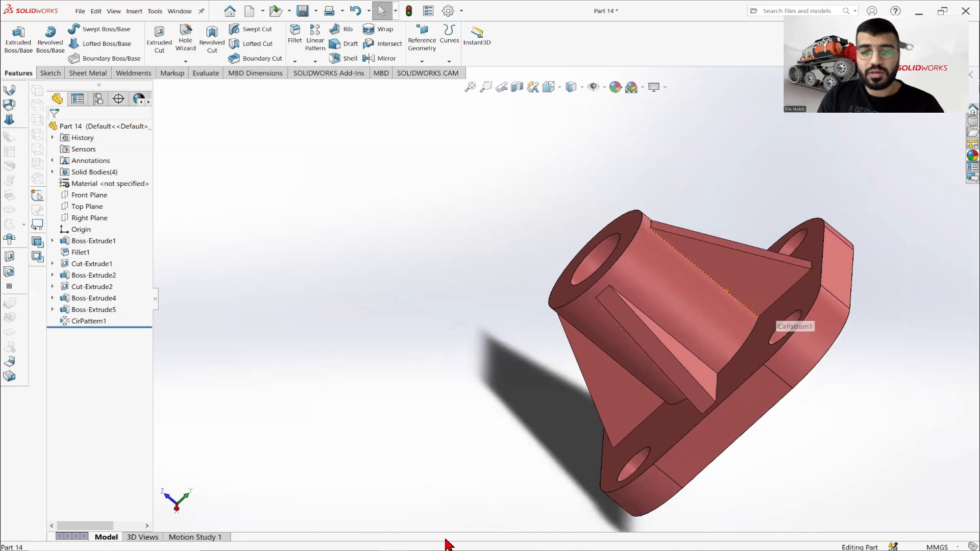